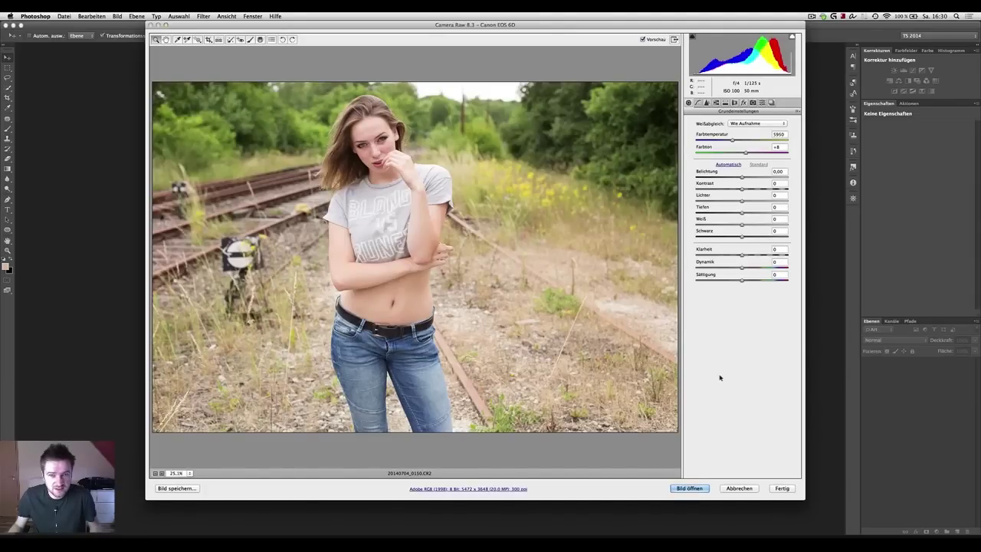
{"action": "left_click", "coordinate": [698, 104]}
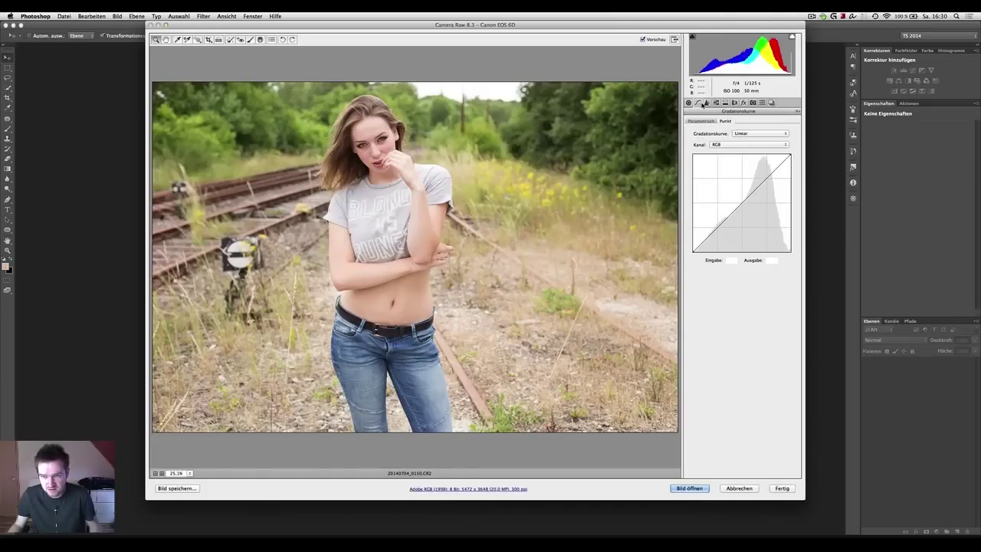
{"action": "left_click", "coordinate": [718, 106]}
{"action": "left_click", "coordinate": [735, 103]}
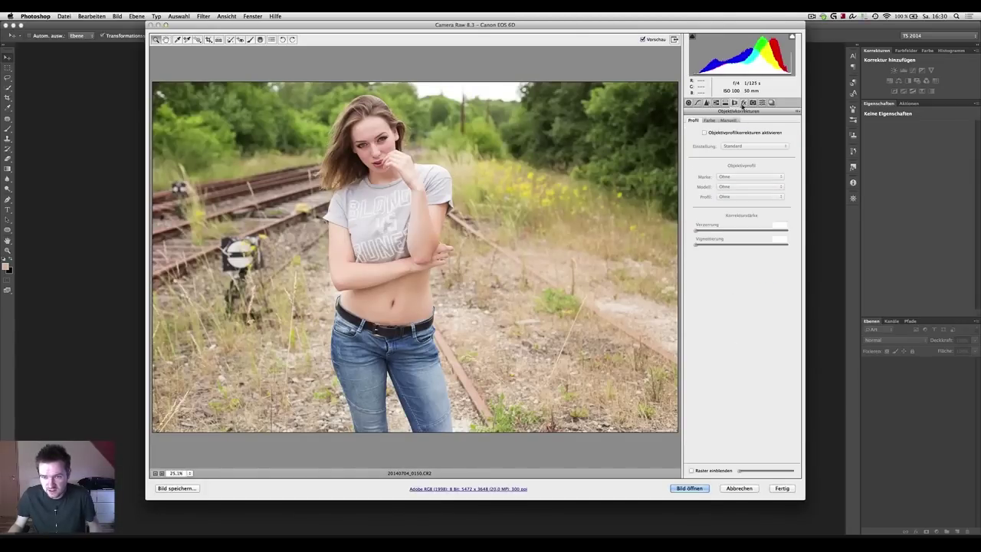
{"action": "left_click", "coordinate": [762, 103]}
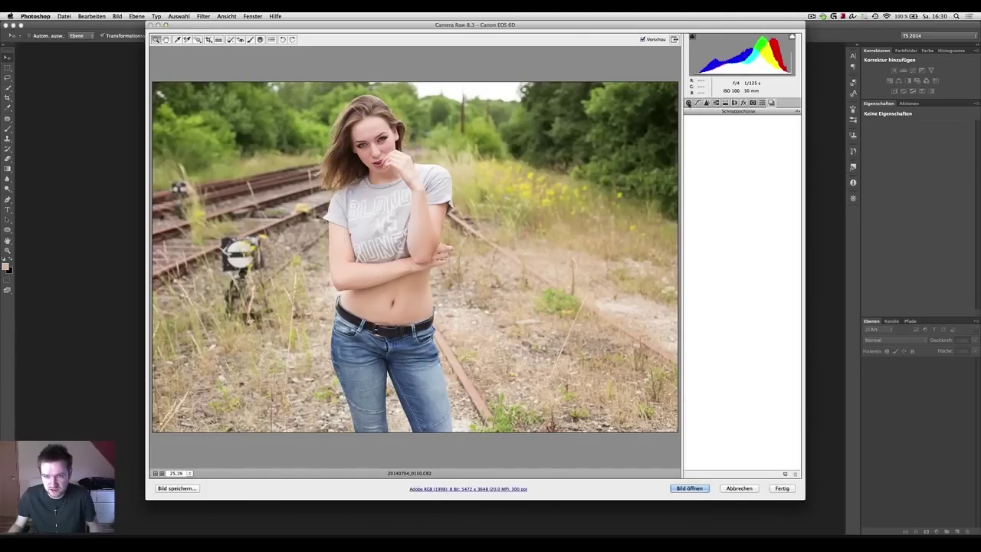
{"action": "left_click", "coordinate": [689, 103]}
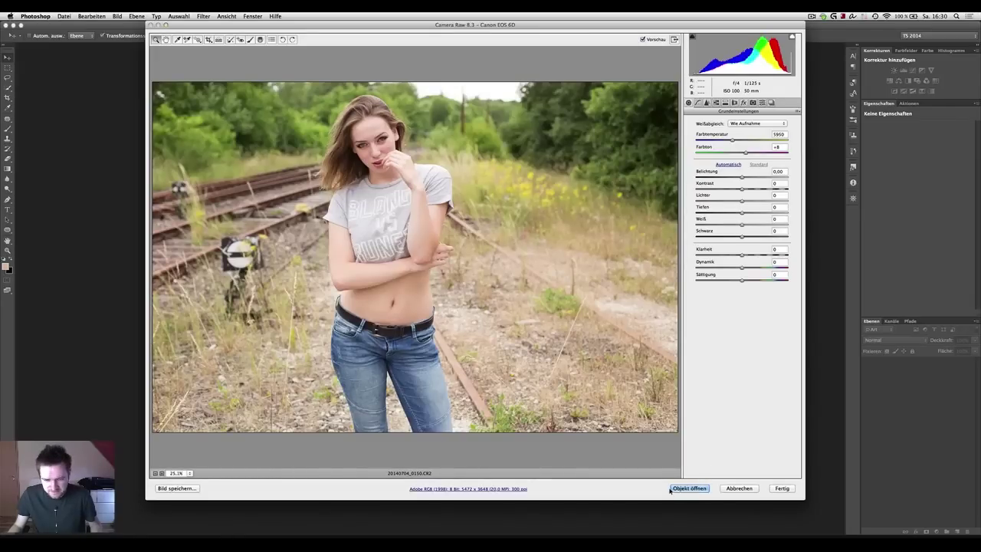
{"action": "key", "text": "shift"}
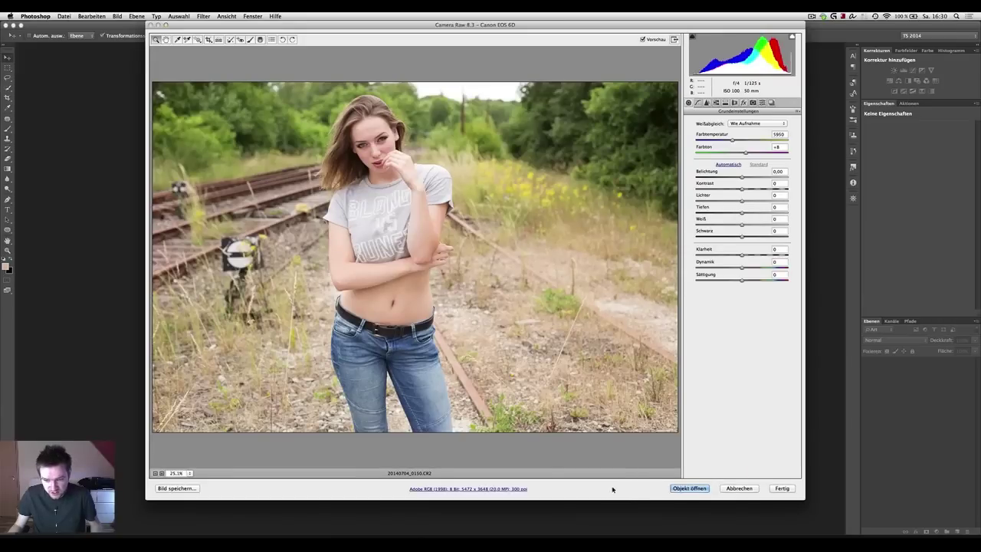
{"action": "key", "text": "shift"}
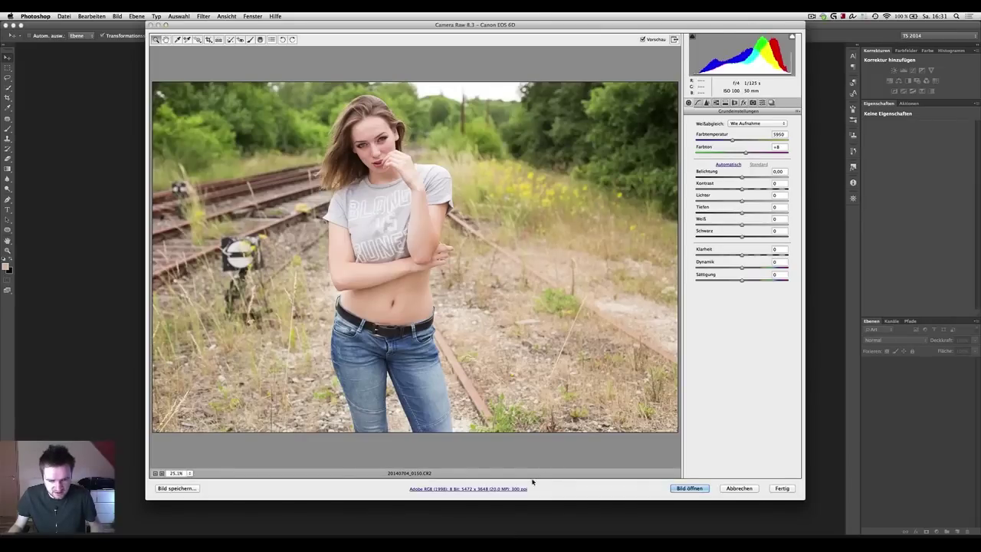
{"action": "key", "text": "shift"}
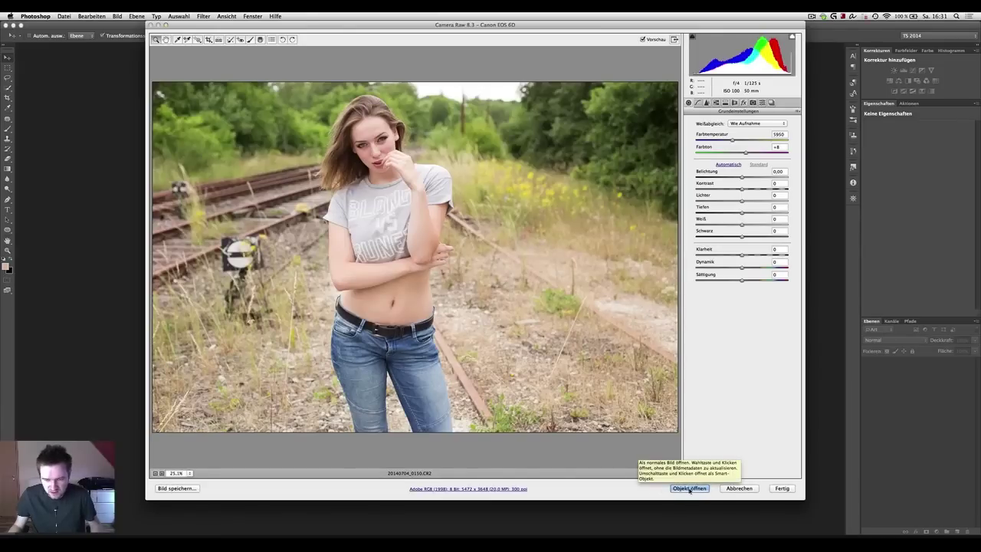
{"action": "left_click", "coordinate": [485, 489]}
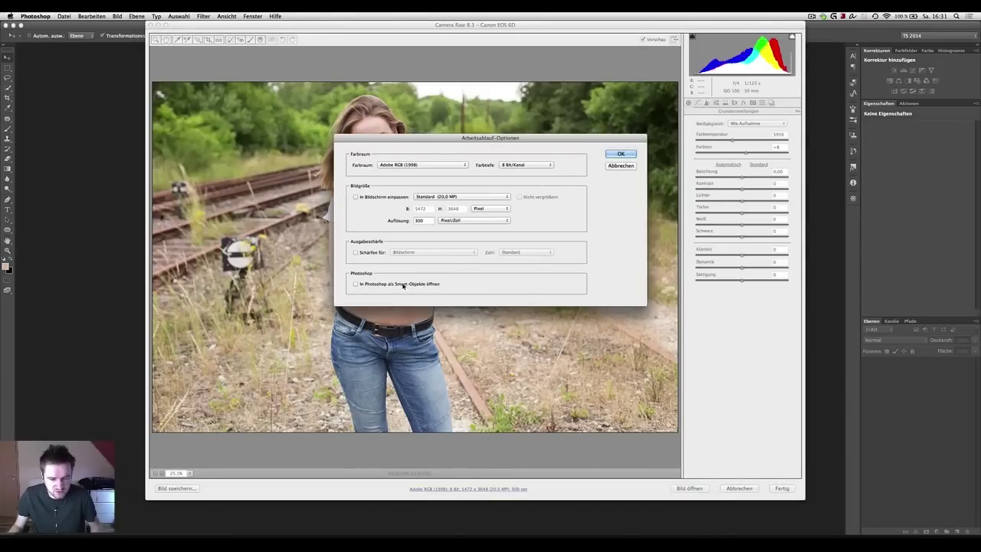
{"action": "left_click", "coordinate": [427, 286]}
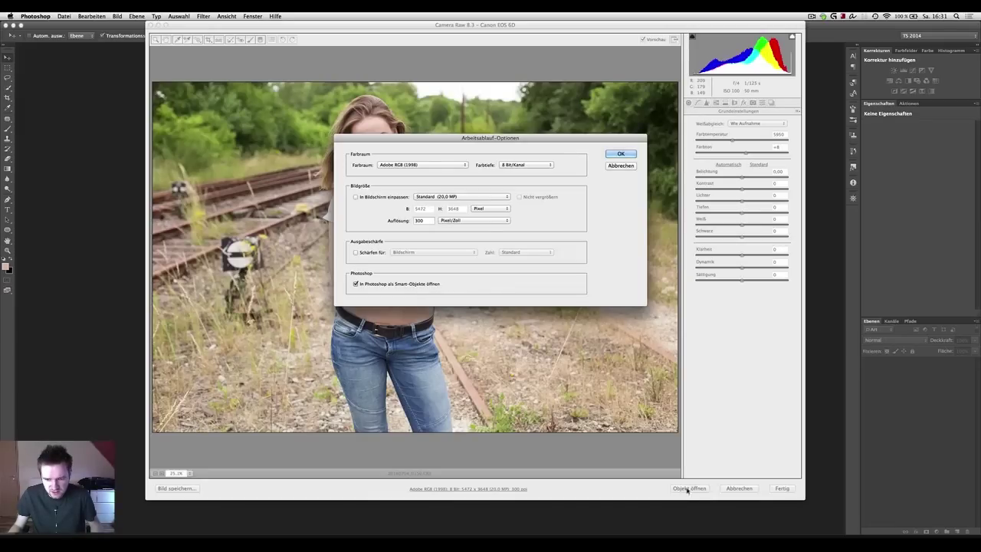
{"action": "left_click", "coordinate": [389, 285]}
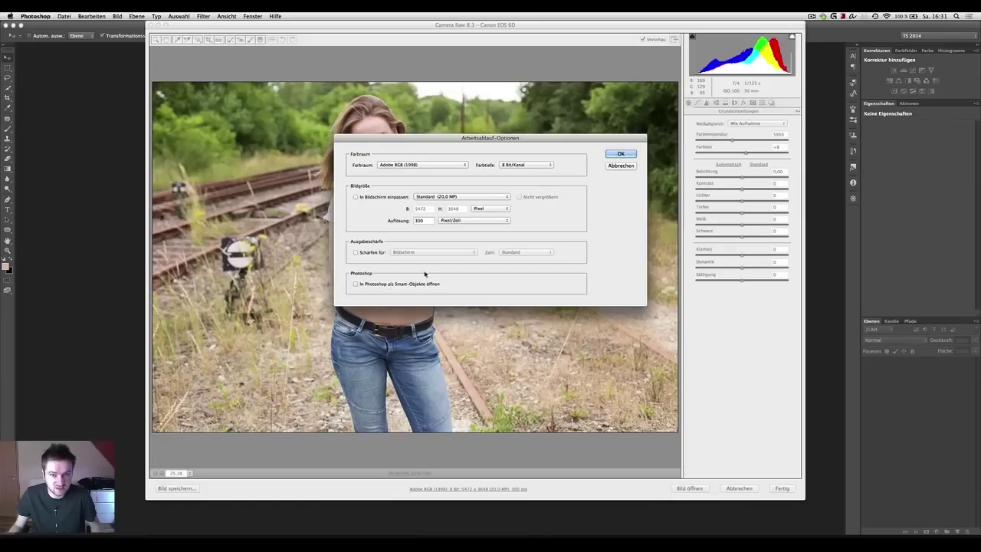
{"action": "left_click", "coordinate": [621, 154]}
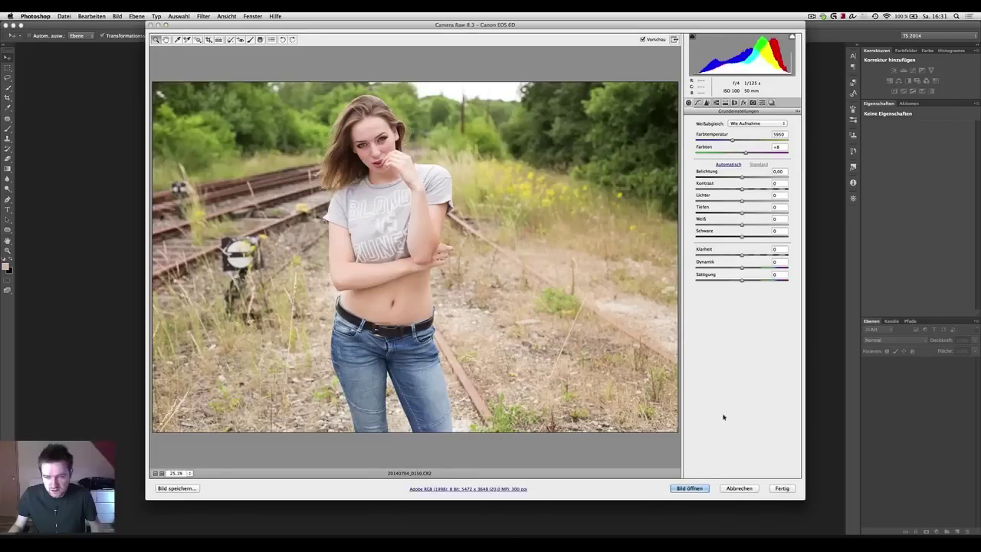
- Open the portrait as a smart object and add a New Smart Object via Copy layer
{"action": "left_click", "coordinate": [692, 488]}
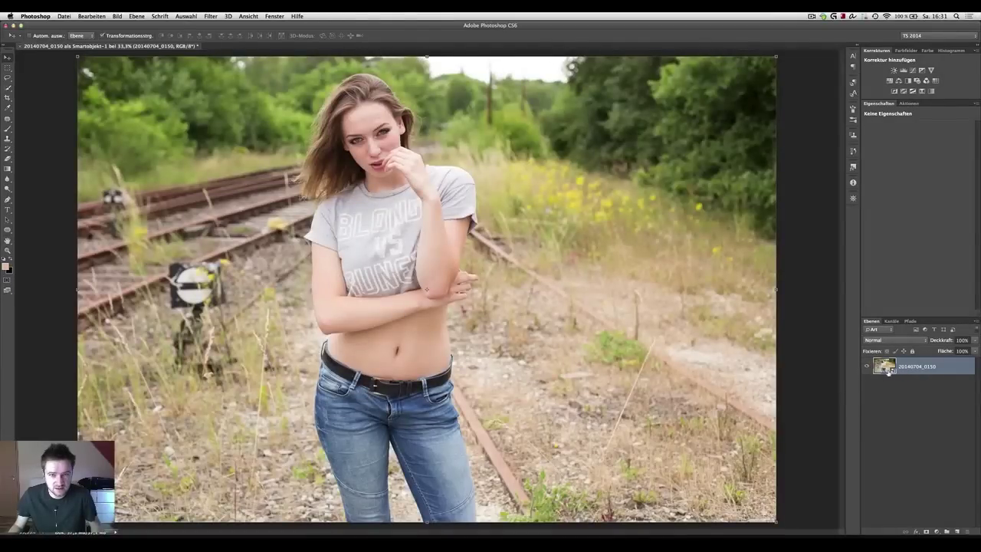
{"action": "right_click", "coordinate": [944, 371]}
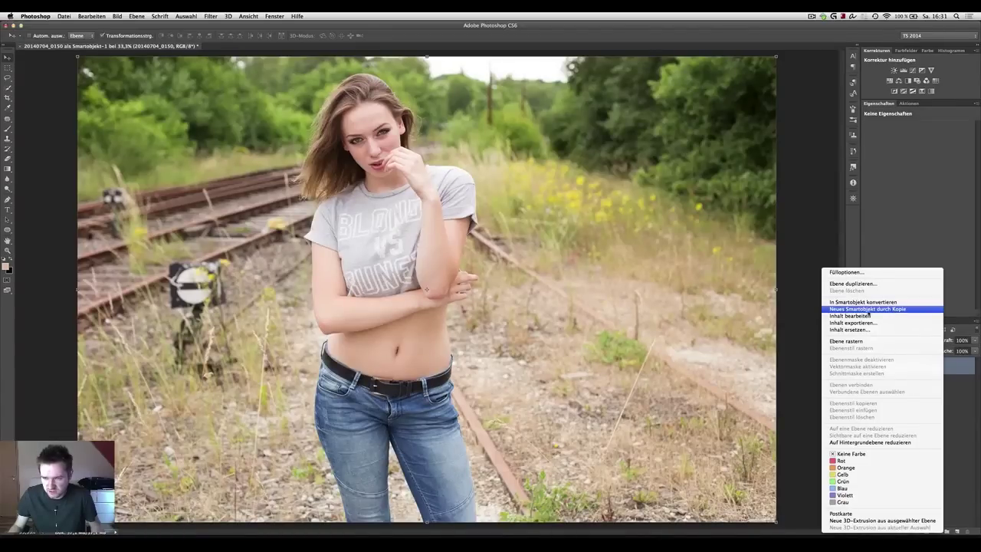
{"action": "left_click", "coordinate": [894, 309]}
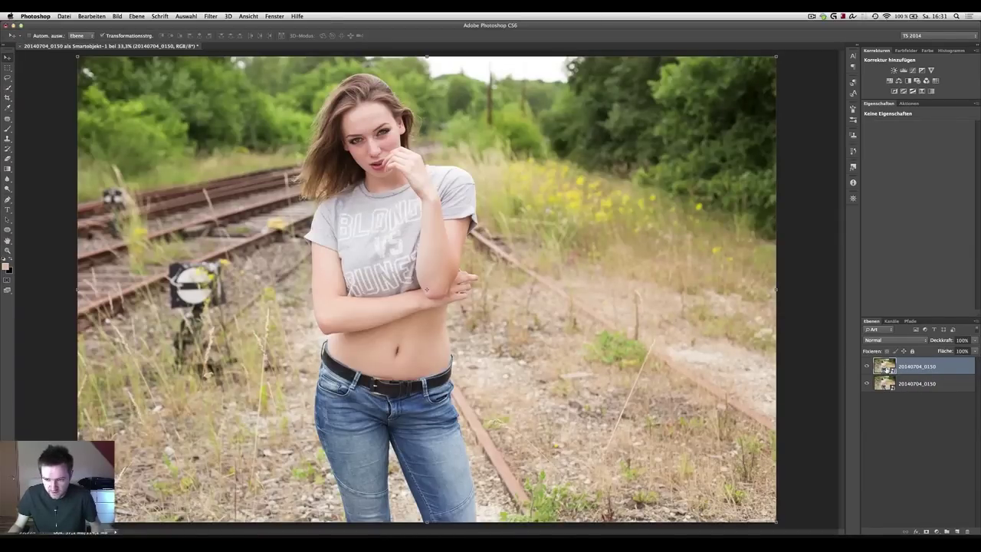
- Raise the top copy's Camera Raw temperature to about 6650 and apply it
{"action": "double_click", "coordinate": [885, 365]}
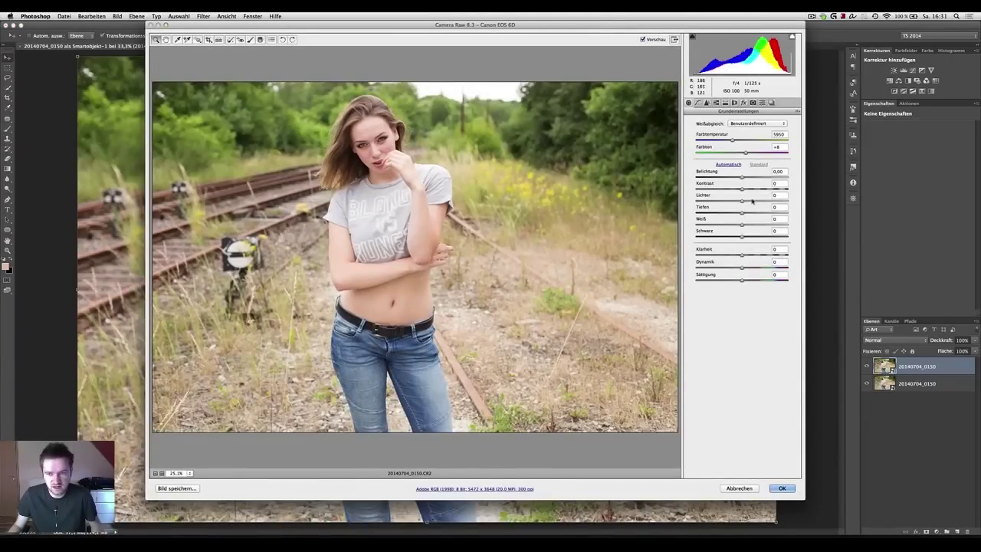
{"action": "left_click_drag", "start_coordinate": [742, 177], "coordinate": [741, 179]}
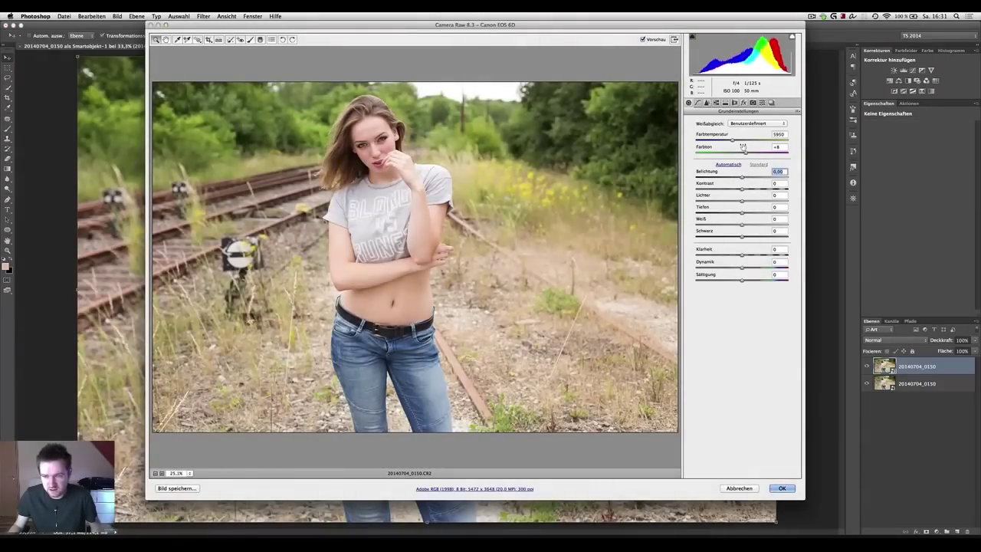
{"action": "left_click_drag", "start_coordinate": [733, 140], "coordinate": [737, 141]}
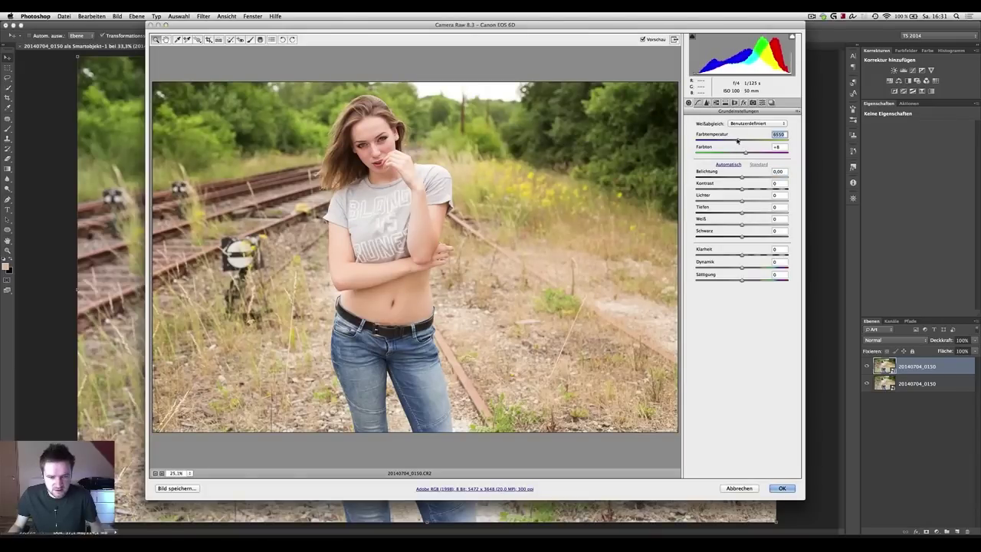
{"action": "left_click", "coordinate": [782, 488]}
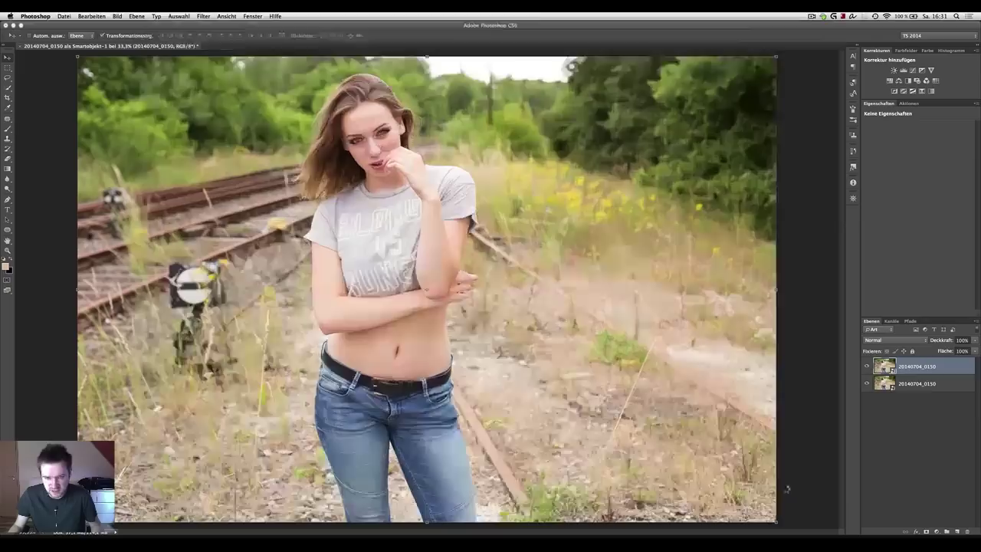
- Toggle the warmed copy's visibility to compare it with the original layer
{"action": "left_click", "coordinate": [867, 367]}
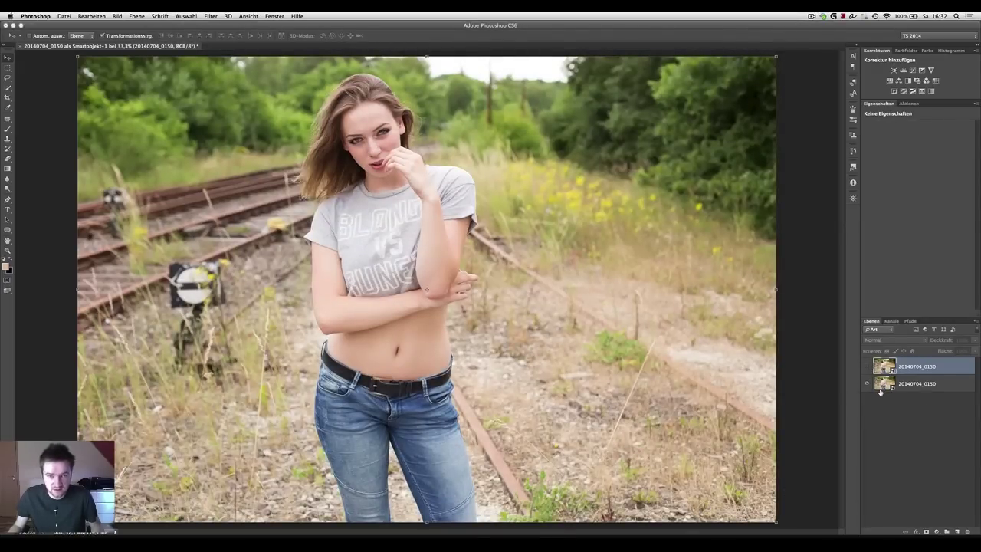
{"action": "left_click", "coordinate": [867, 367]}
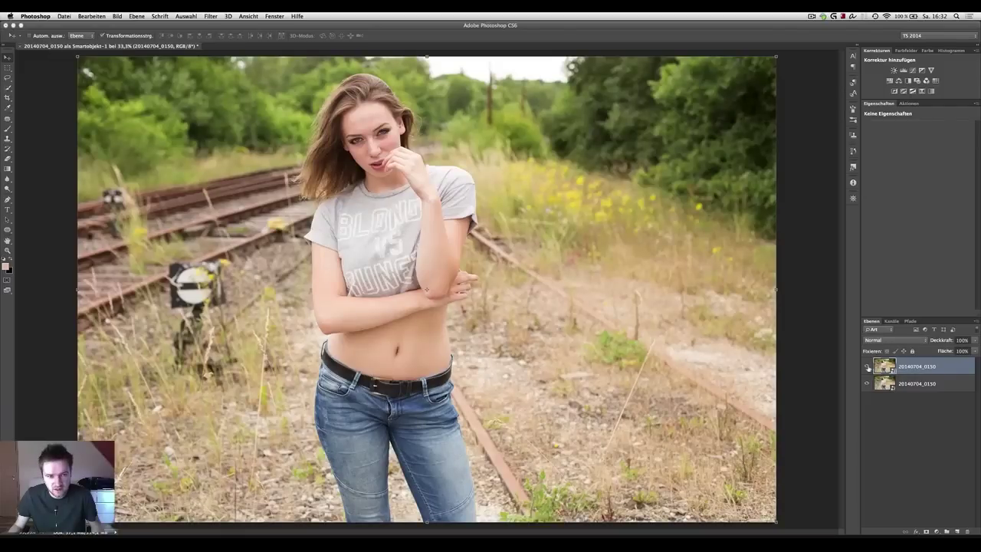
{"action": "left_click", "coordinate": [868, 366]}
{"action": "left_click", "coordinate": [868, 367]}
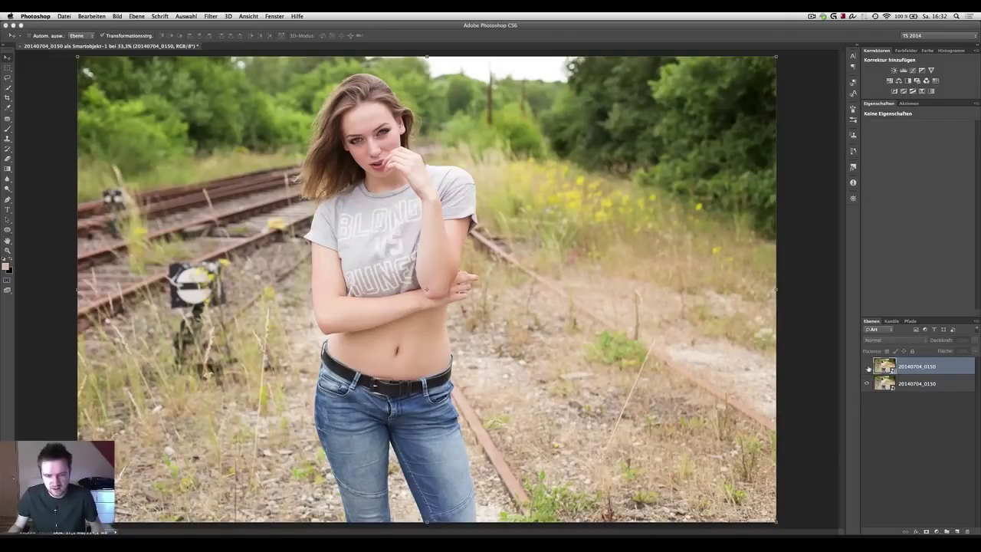
{"action": "left_click", "coordinate": [867, 366]}
{"action": "left_click", "coordinate": [868, 366]}
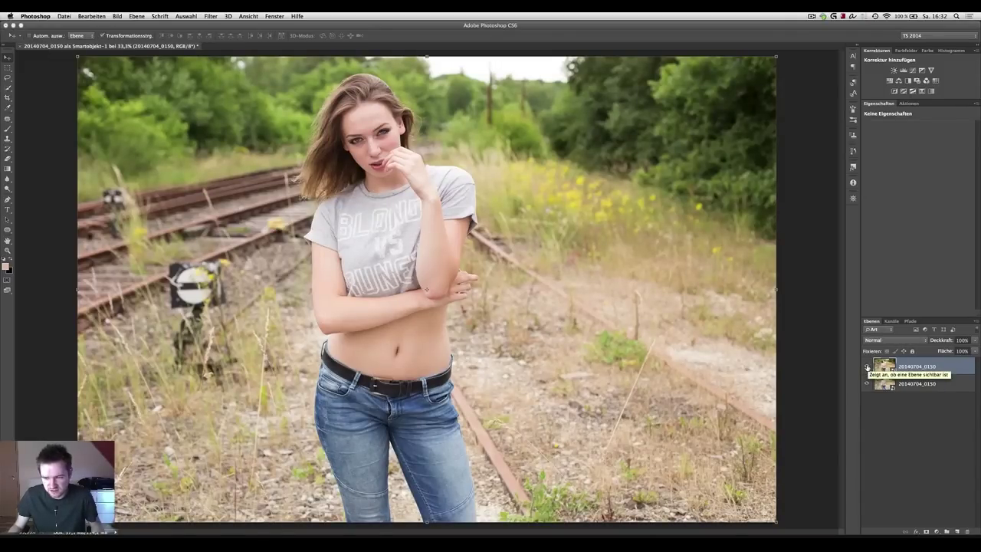
- In the top copy's Camera Raw, set contrast +10, lower highlights slightly, reduce saturation
{"action": "double_click", "coordinate": [884, 367]}
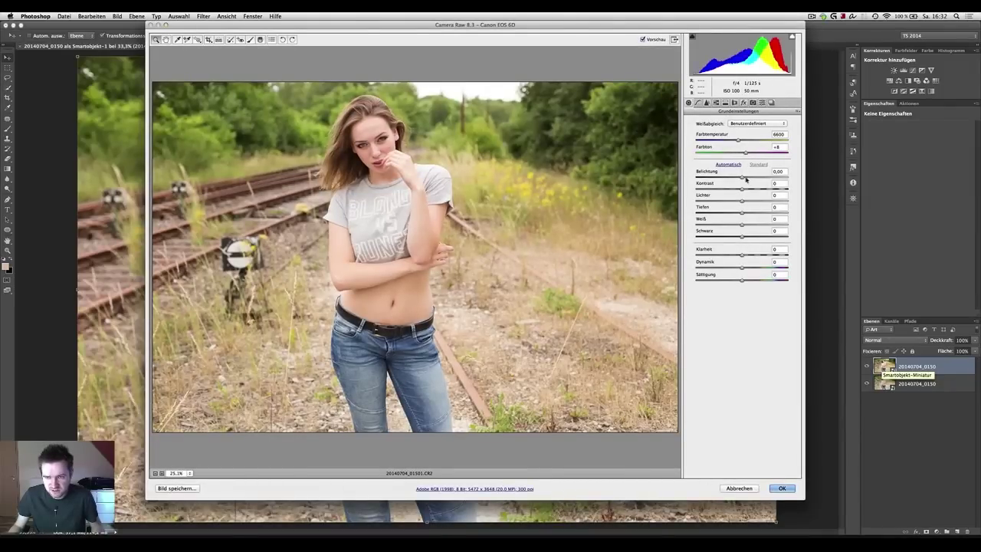
{"action": "left_click_drag", "start_coordinate": [742, 189], "coordinate": [748, 190]}
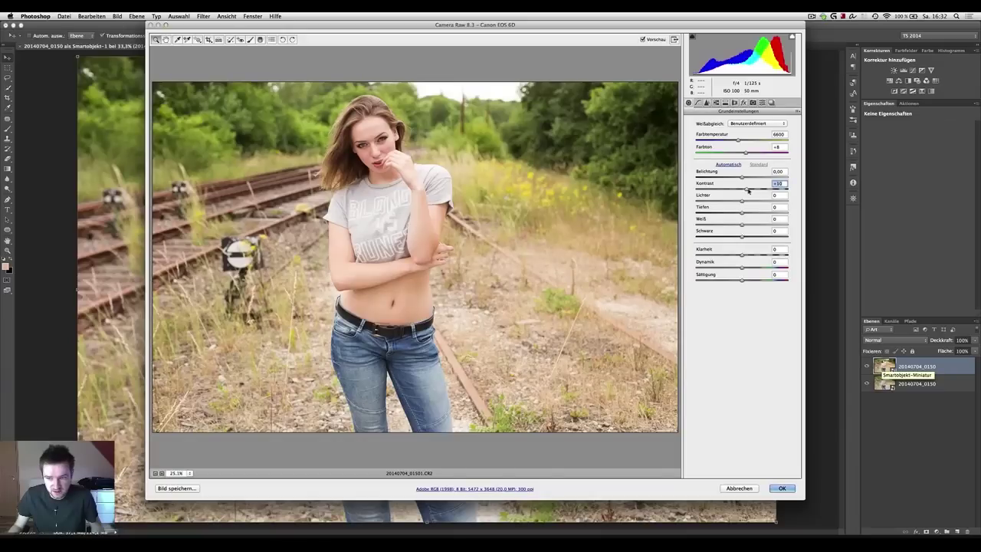
{"action": "left_click_drag", "start_coordinate": [743, 202], "coordinate": [739, 203]}
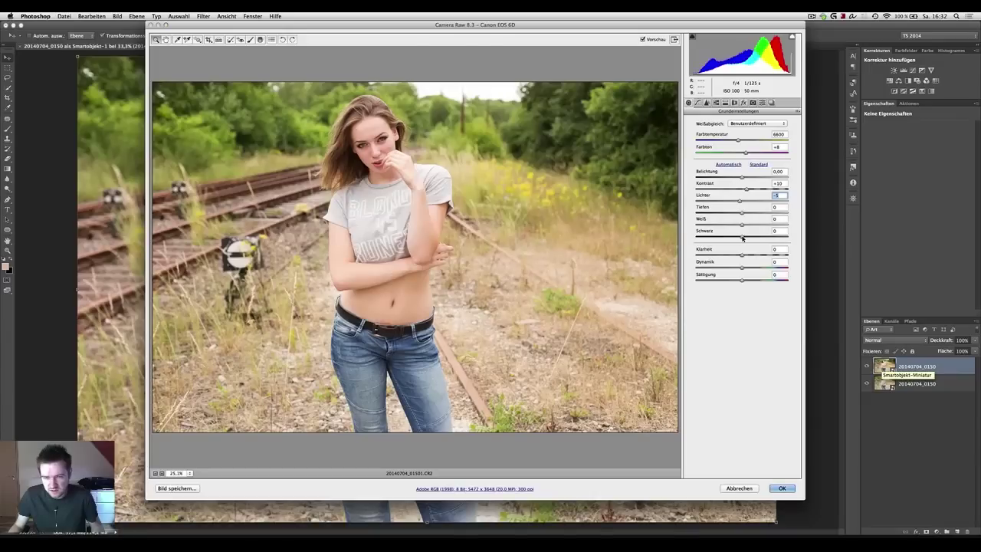
{"action": "left_click_drag", "start_coordinate": [741, 280], "coordinate": [745, 269]}
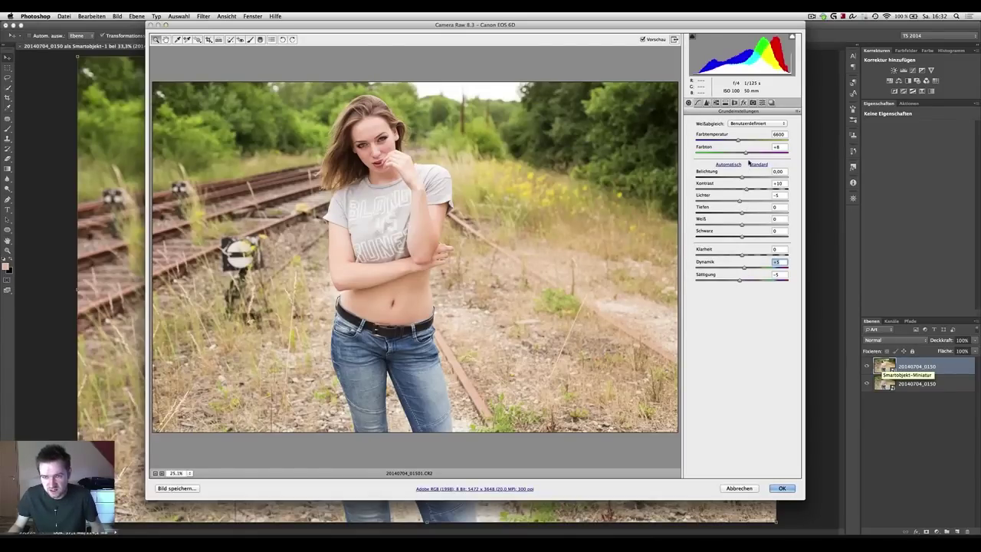
- Add a shadow point to the tone curve and lift the upper tones
{"action": "left_click", "coordinate": [698, 103]}
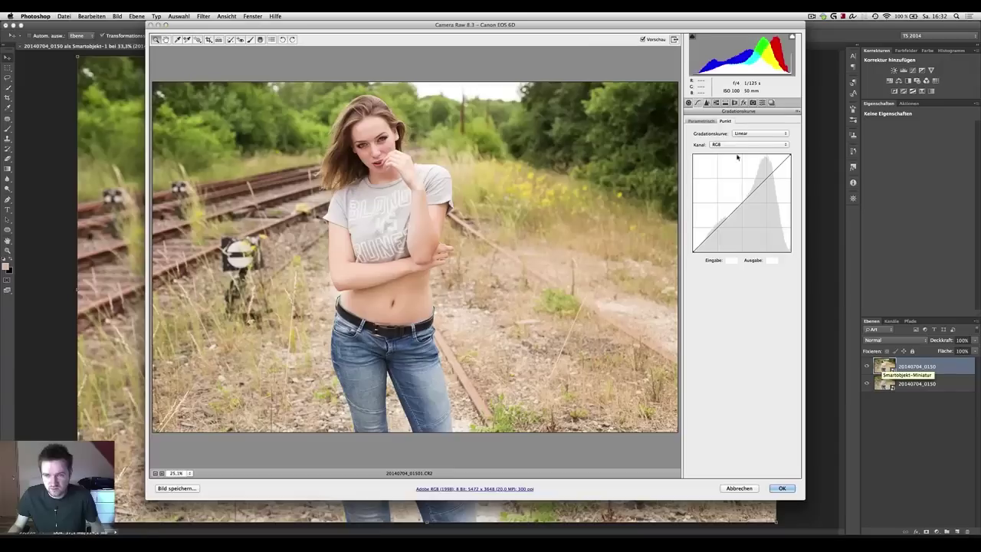
{"action": "left_click", "coordinate": [713, 233]}
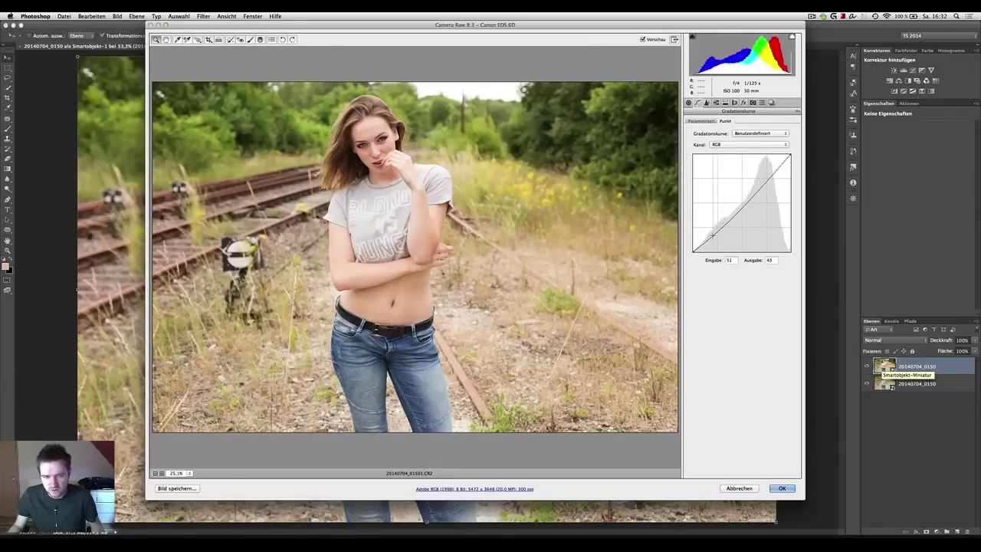
{"action": "left_click_drag", "start_coordinate": [774, 176], "coordinate": [772, 171]}
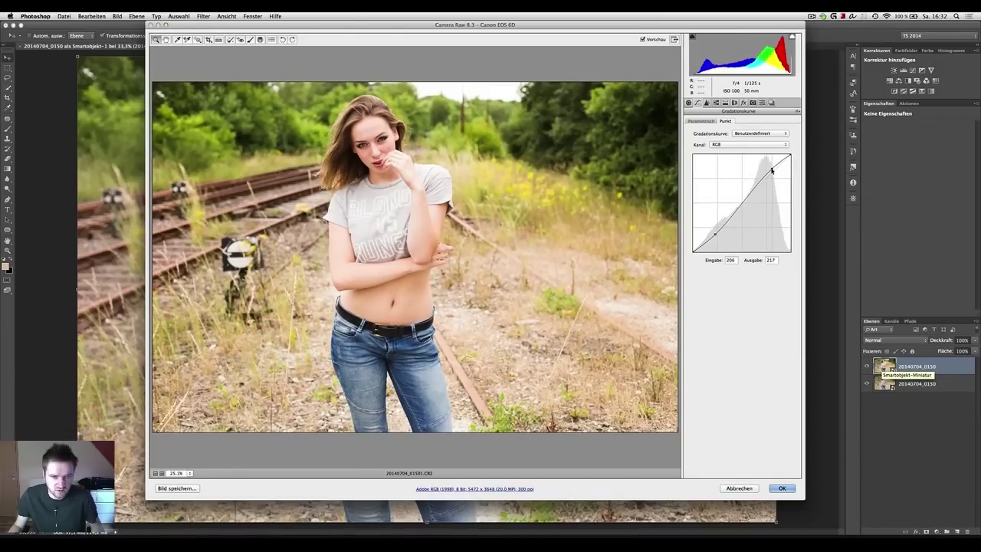
- Lower Saturation further in the Basic panel to about −10
{"action": "left_click", "coordinate": [688, 102]}
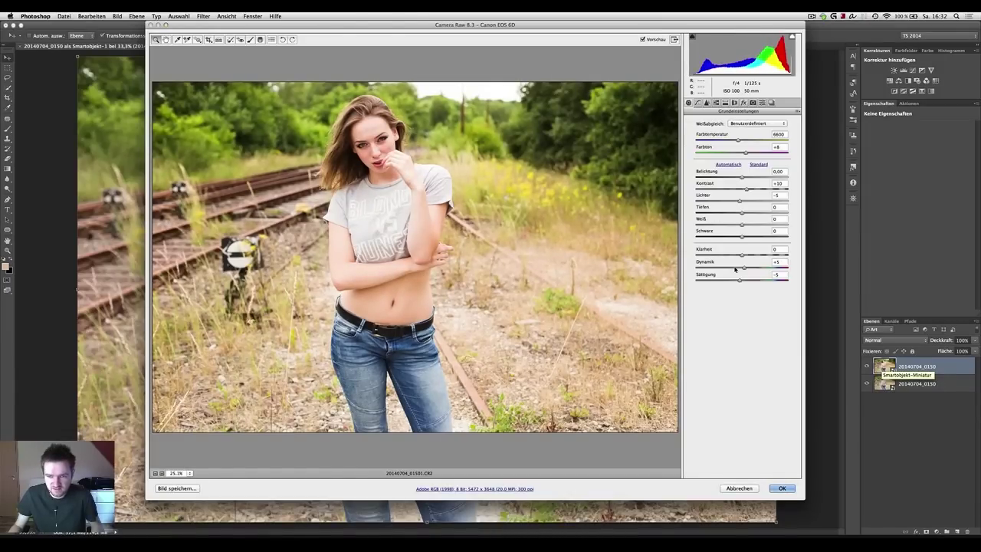
{"action": "left_click_drag", "start_coordinate": [740, 282], "coordinate": [735, 280]}
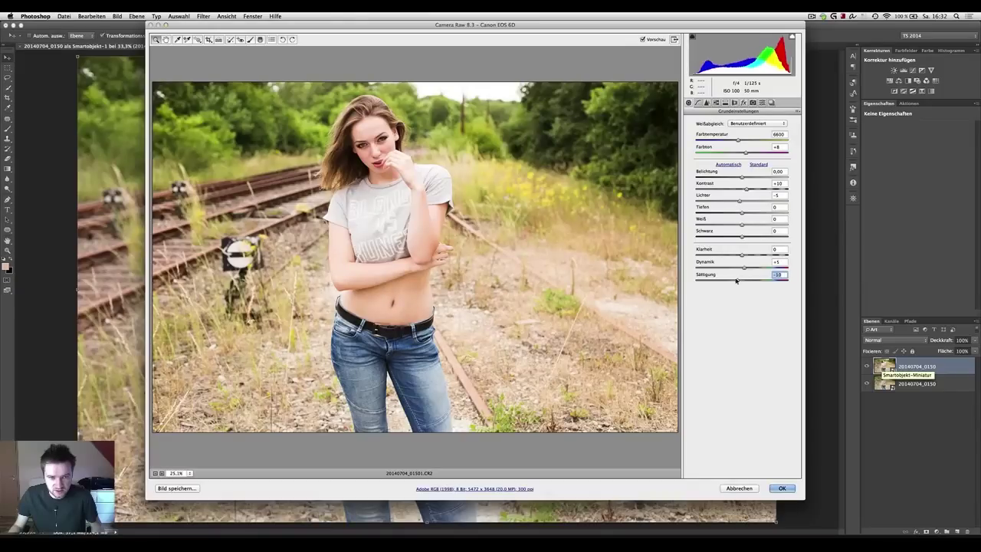
{"action": "left_click_drag", "start_coordinate": [735, 279], "coordinate": [736, 279]}
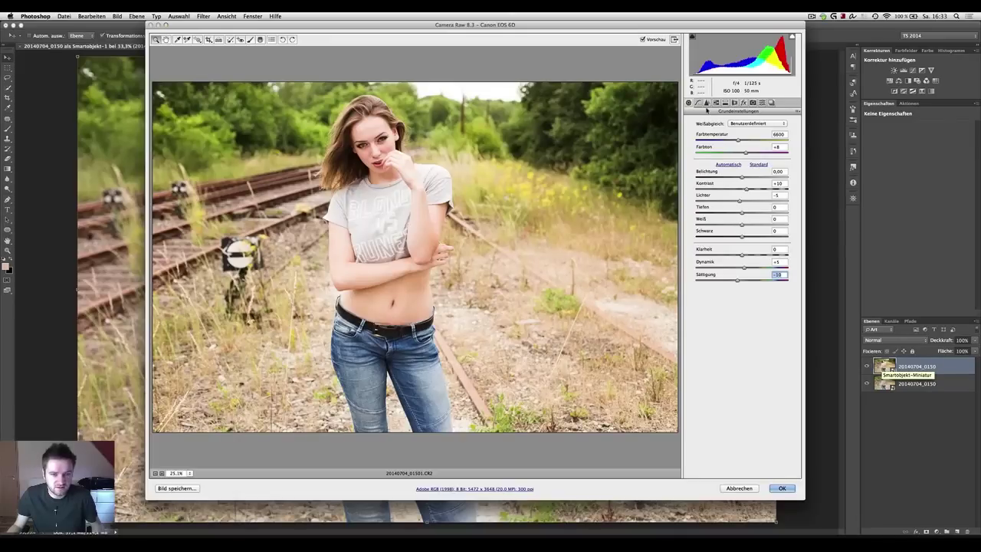
- Show the Tone Curve panel with the custom RGB point curve at 206/217
{"action": "left_click", "coordinate": [699, 102]}
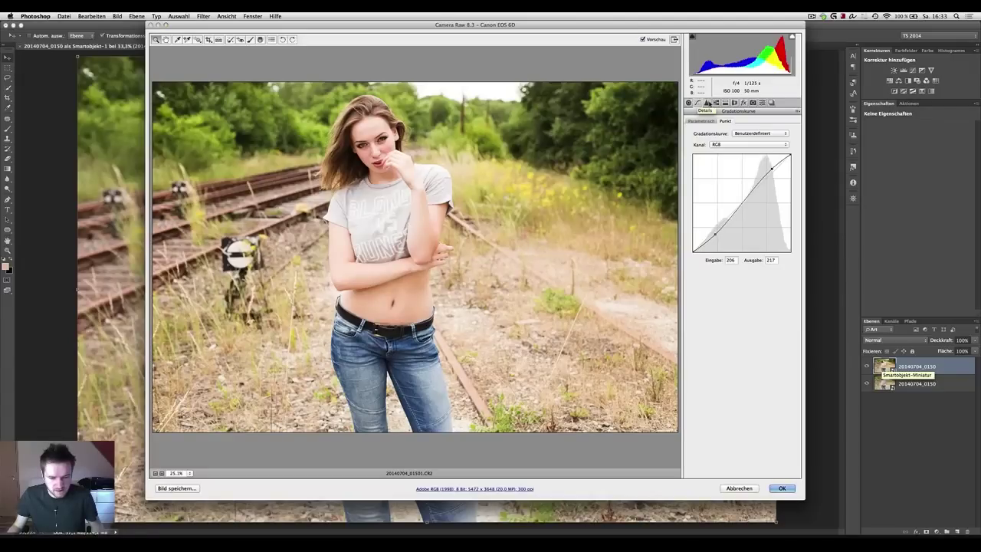
- Enable the Canon EF 50mm f/1.4 USM lens profile correction and compare it on and off
{"action": "left_click", "coordinate": [706, 102]}
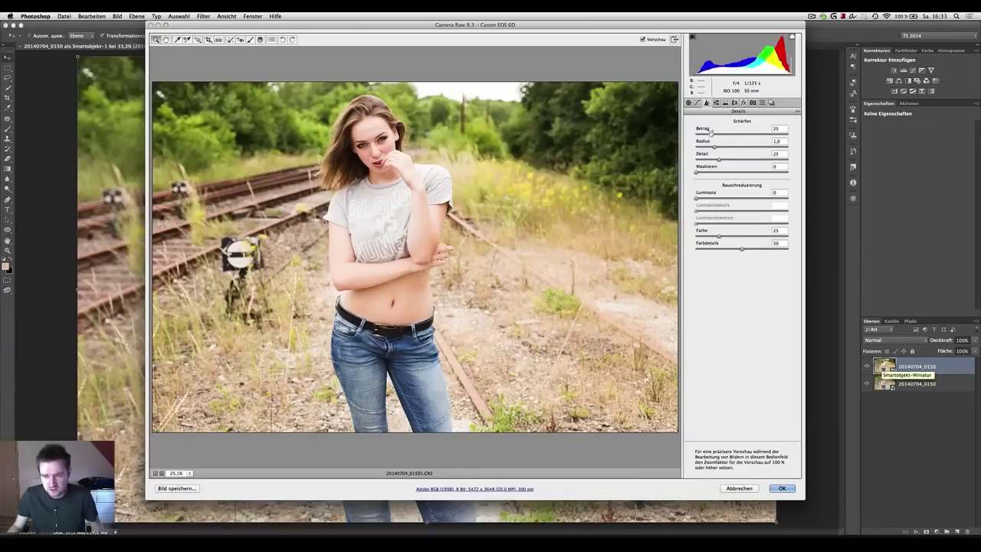
{"action": "left_click", "coordinate": [717, 103]}
{"action": "left_click", "coordinate": [734, 103]}
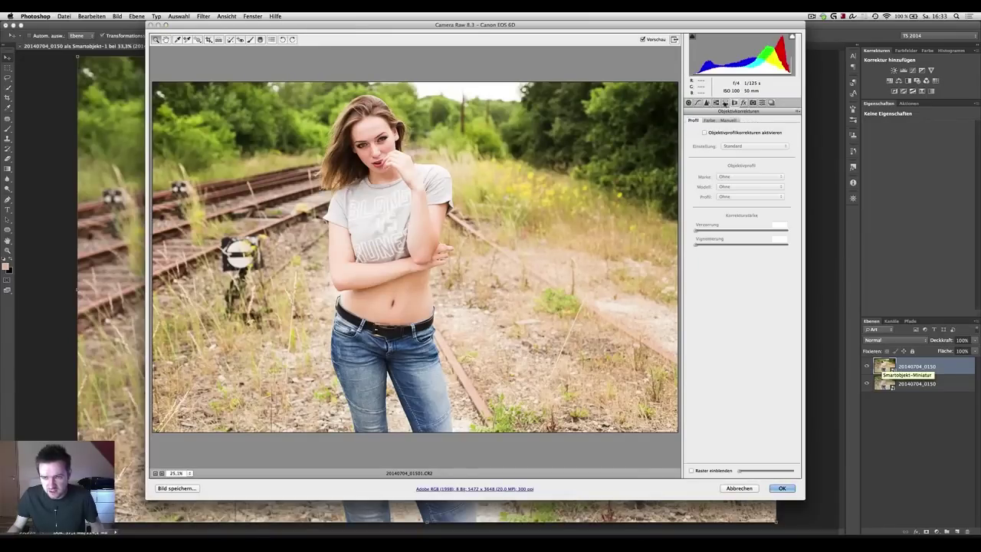
{"action": "left_click", "coordinate": [735, 103]}
{"action": "left_click", "coordinate": [719, 133]}
{"action": "left_click", "coordinate": [719, 132]}
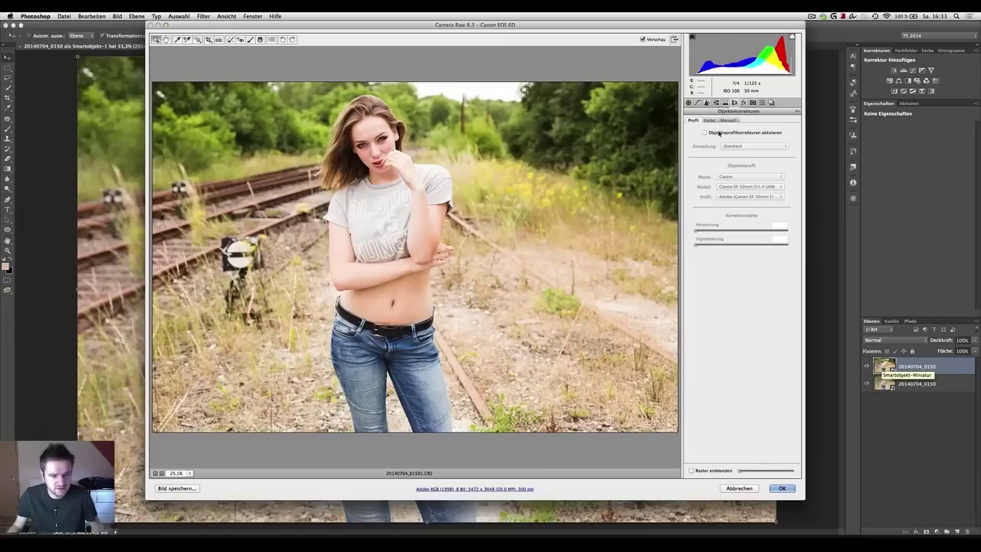
{"action": "left_click", "coordinate": [719, 133]}
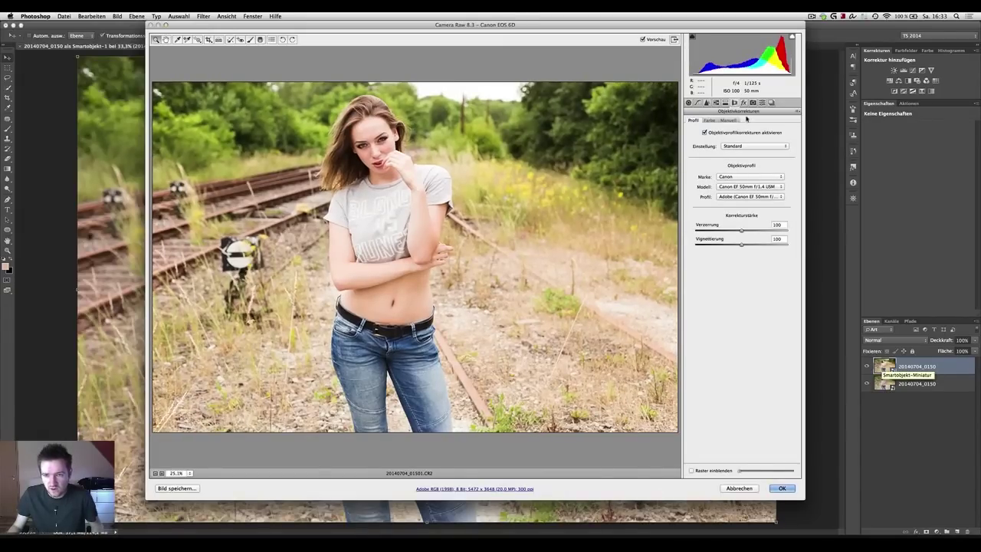
{"action": "left_click", "coordinate": [744, 104]}
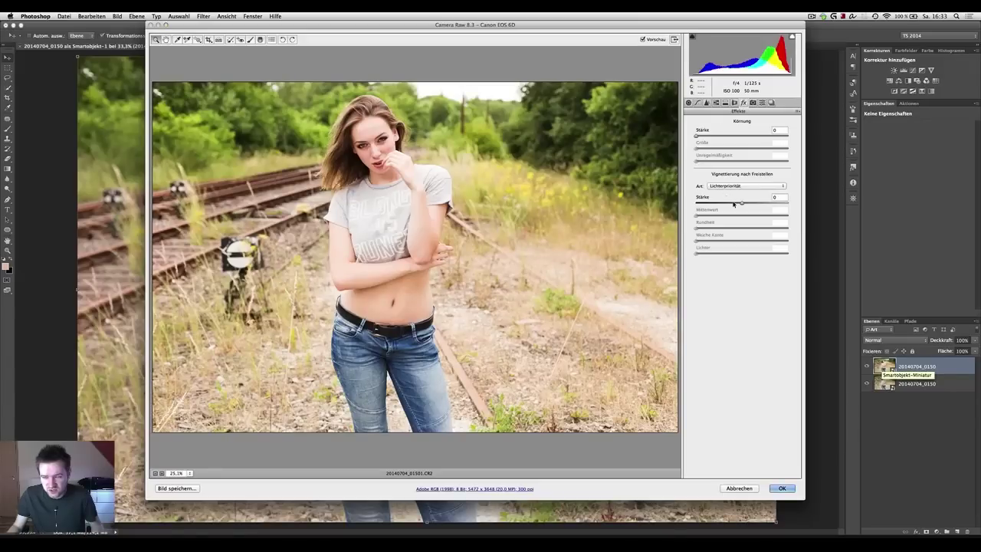
- Set lens vignetting correction to 0 and add a light post-crop vignette
{"action": "left_click_drag", "start_coordinate": [741, 204], "coordinate": [738, 202]}
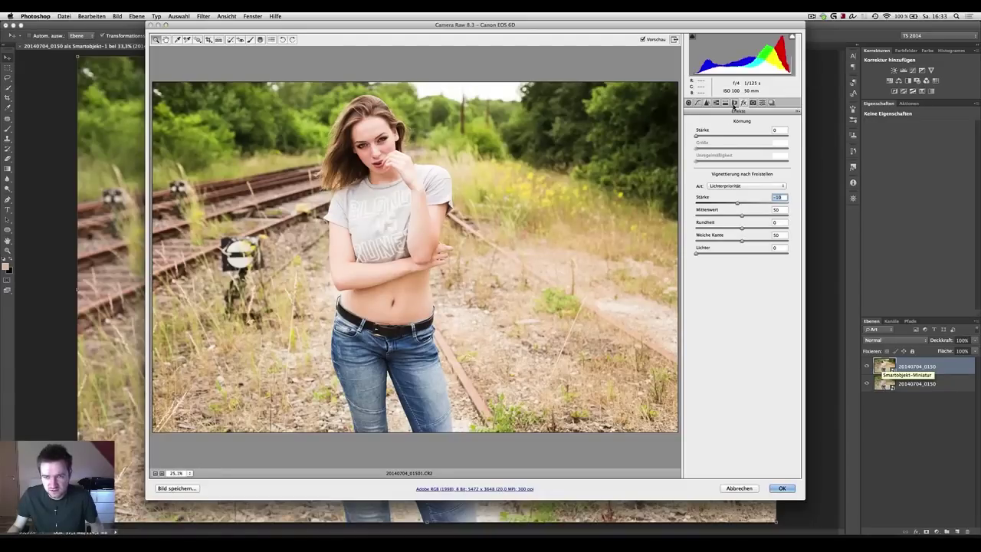
{"action": "left_click", "coordinate": [735, 103]}
{"action": "left_click_drag", "start_coordinate": [739, 245], "coordinate": [684, 244]}
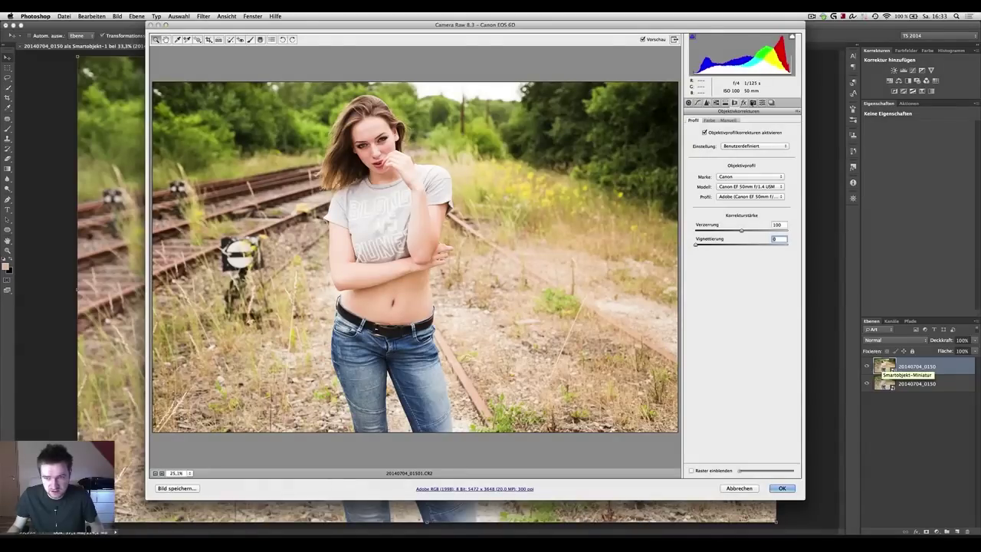
{"action": "left_click", "coordinate": [743, 103]}
{"action": "left_click_drag", "start_coordinate": [738, 203], "coordinate": [741, 204]}
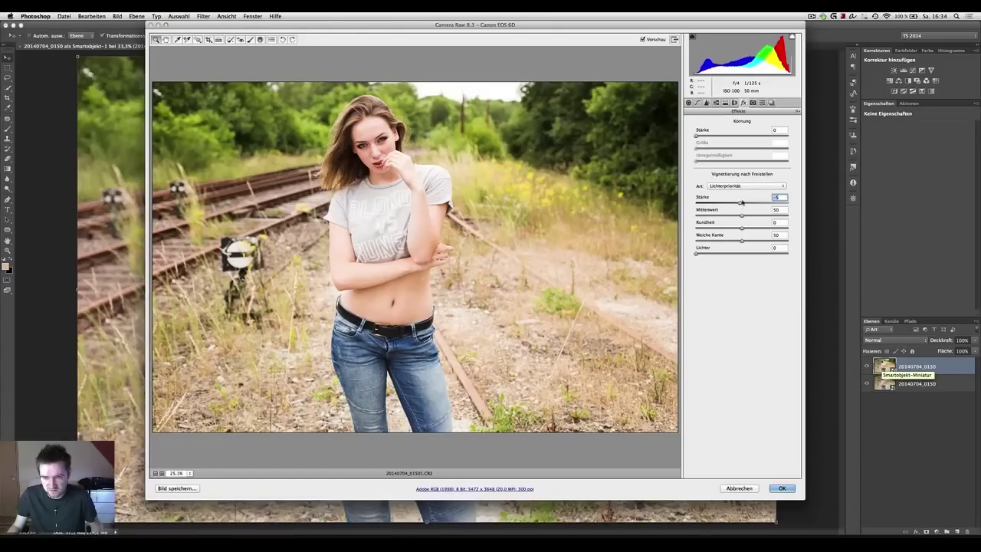
- Lower Highlights to −10 and apply the Camera Raw edits to the copy
{"action": "left_click", "coordinate": [761, 103]}
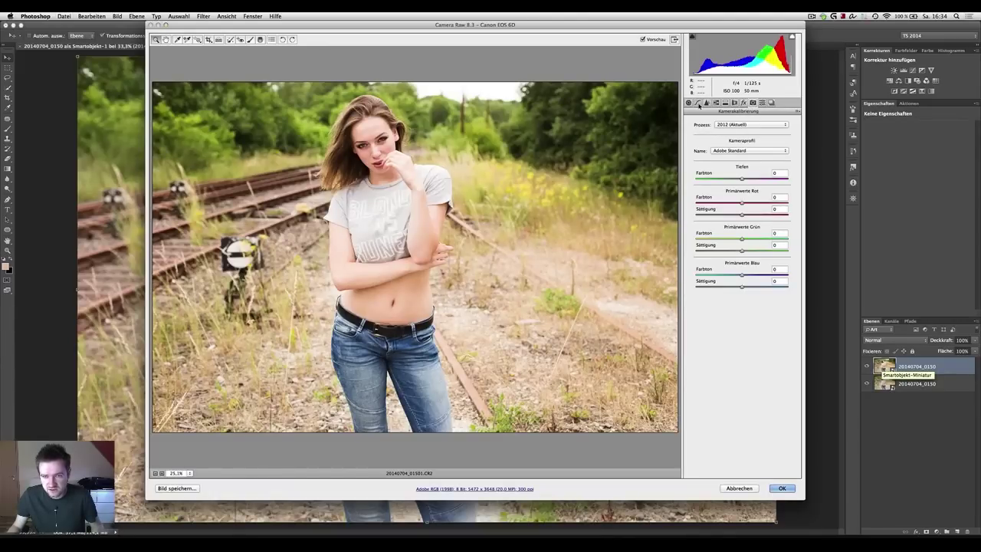
{"action": "left_click", "coordinate": [697, 102]}
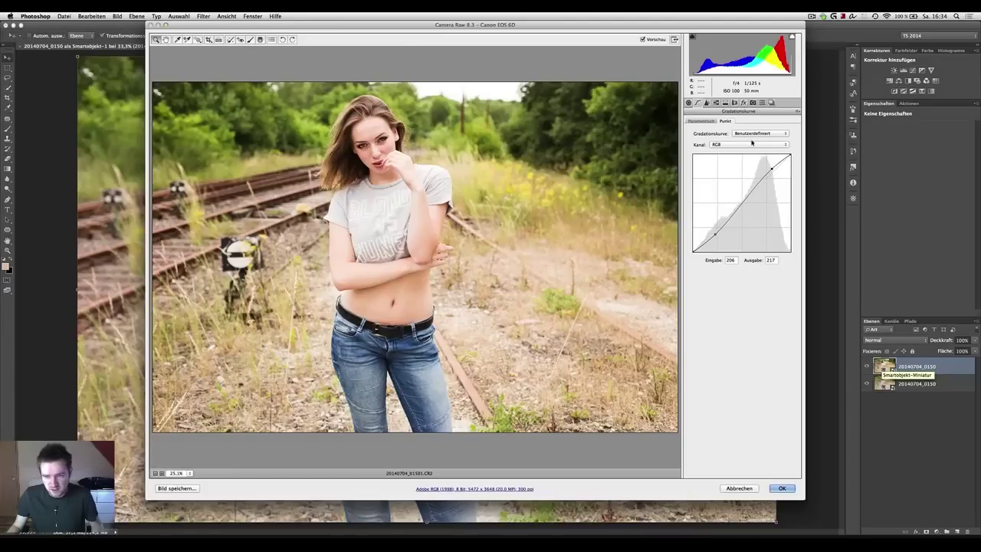
{"action": "left_click", "coordinate": [688, 102]}
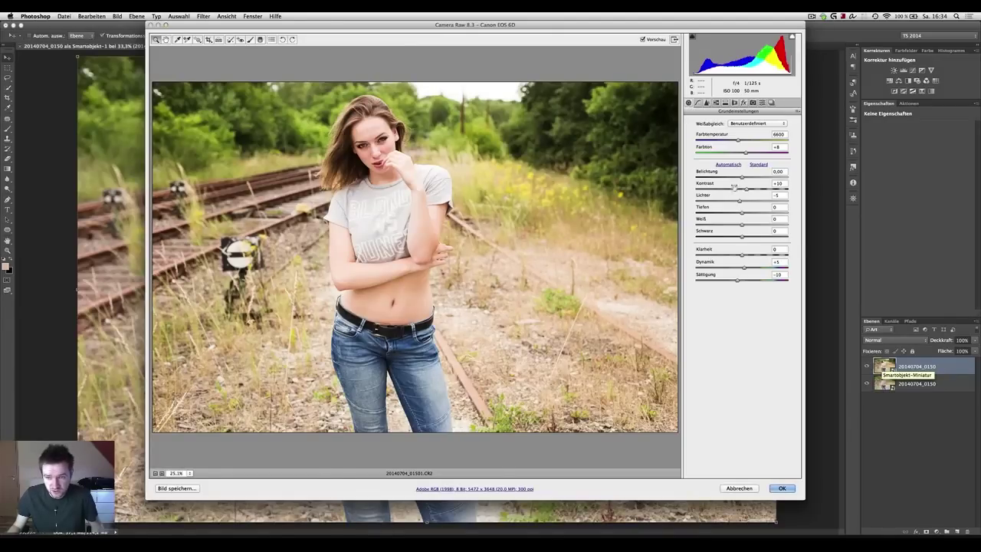
{"action": "left_click", "coordinate": [738, 202]}
{"action": "left_click_drag", "start_coordinate": [738, 202], "coordinate": [737, 202]}
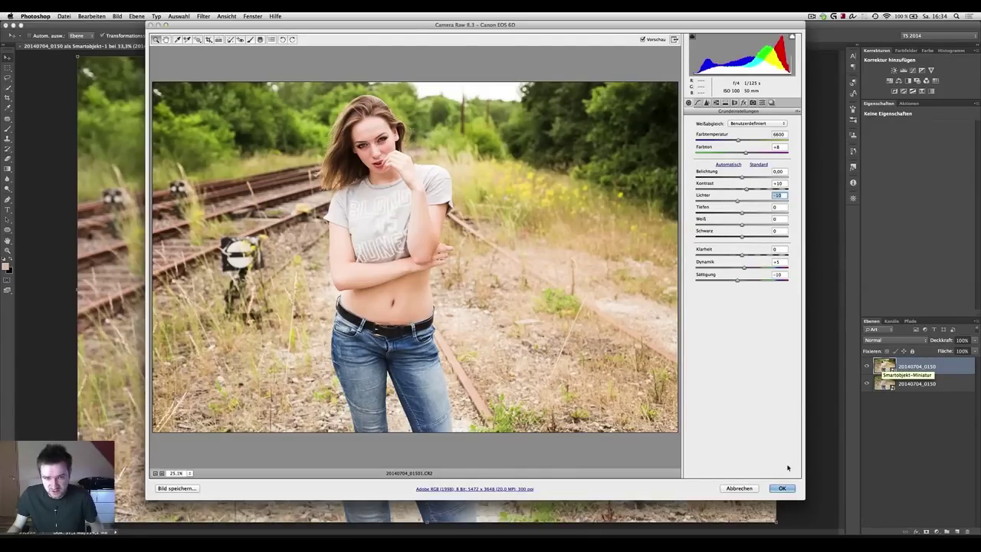
{"action": "left_click", "coordinate": [782, 489]}
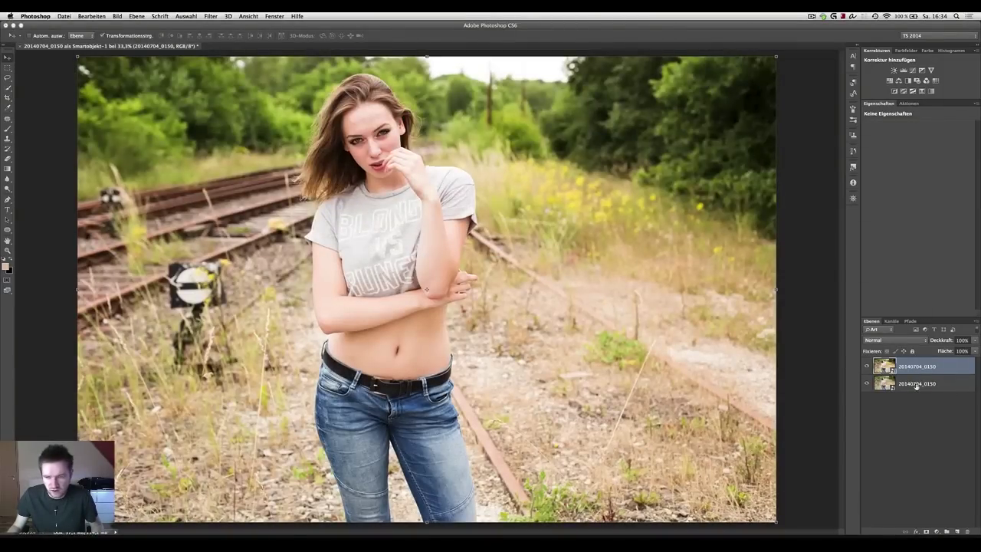
- Toggle the edited top layer to compare it against the original photo
{"action": "left_click", "coordinate": [867, 366]}
{"action": "left_click", "coordinate": [867, 367]}
{"action": "left_click", "coordinate": [867, 367]}
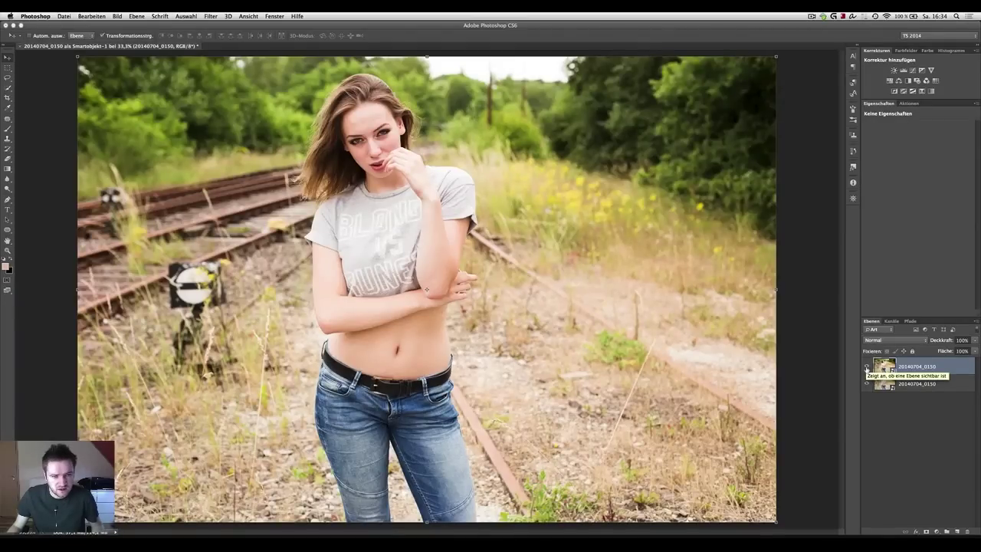
- Zoom in on the model's face
{"action": "left_click", "coordinate": [347, 123], "text": "ctrl"}
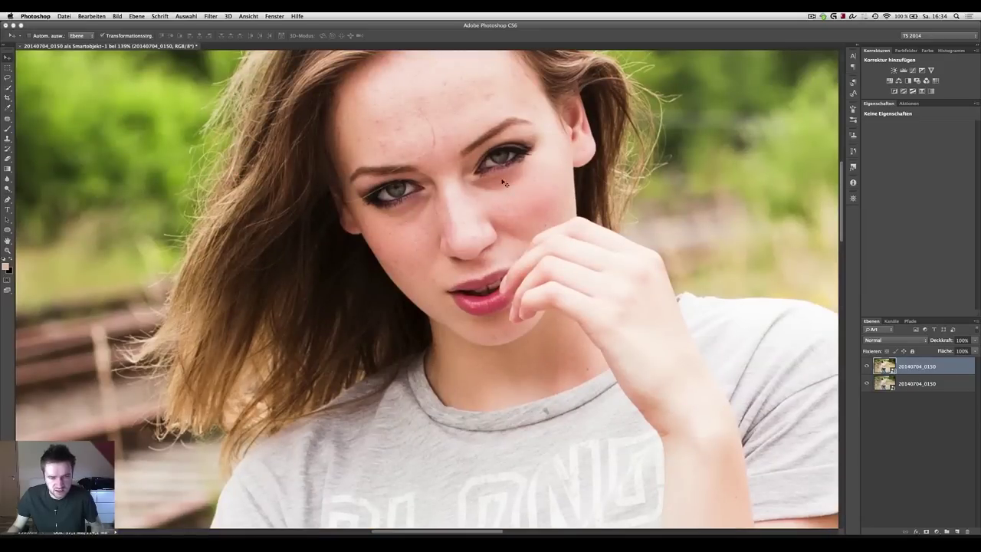
{"action": "scroll", "coordinate": [459, 187], "scroll_direction": "up", "scroll_amount": 3}
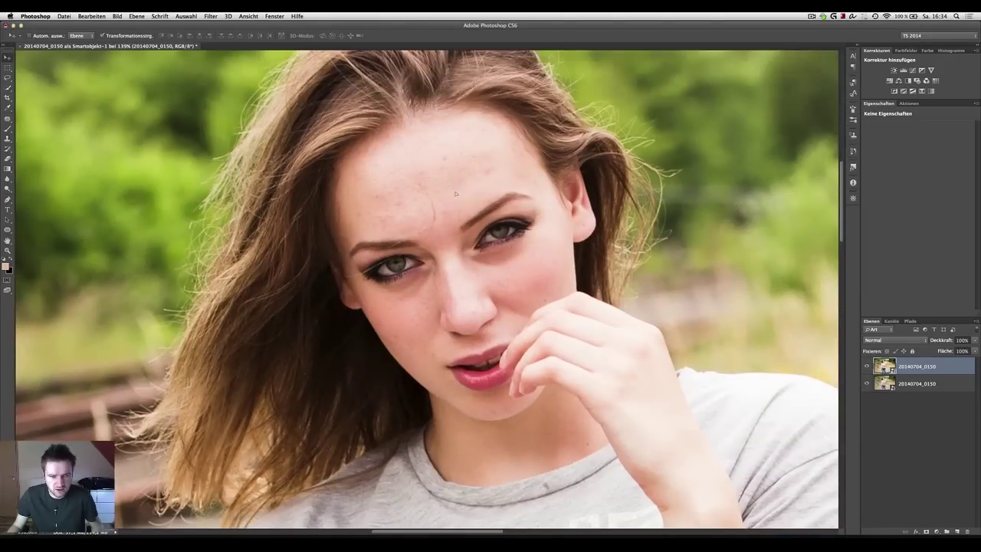
{"action": "scroll", "coordinate": [452, 188], "scroll_direction": "up", "scroll_amount": 1}
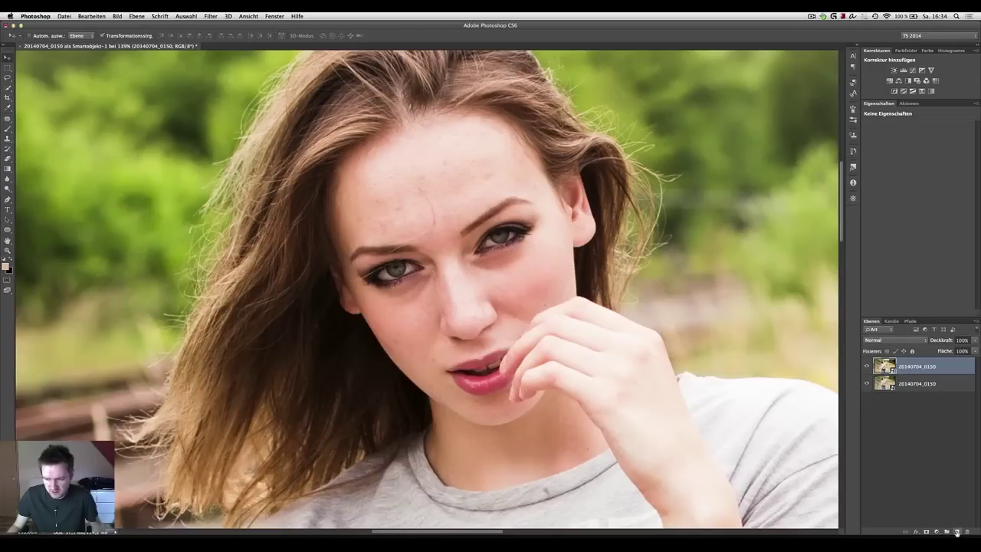
- Create a layer named 'Augen' in Weiches Licht mode, filled with neutral 50% gray
{"action": "left_click", "coordinate": [957, 531], "text": "alt"}
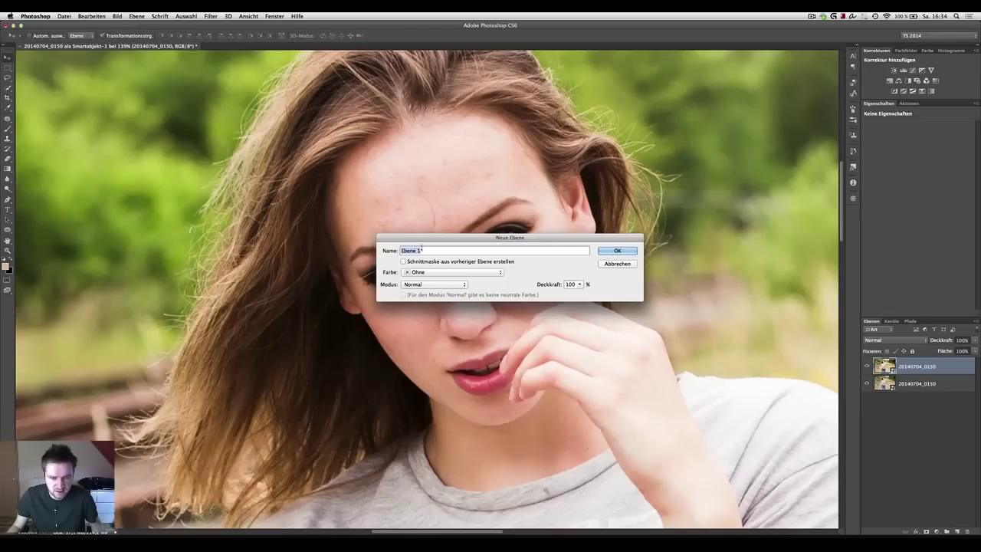
{"action": "type", "text": "Augen"}
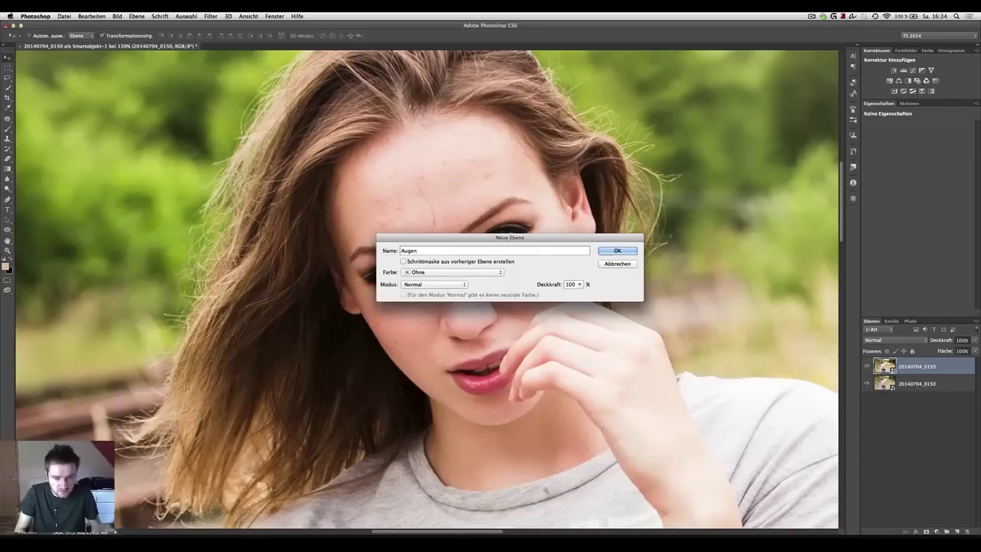
{"action": "left_click", "coordinate": [426, 284]}
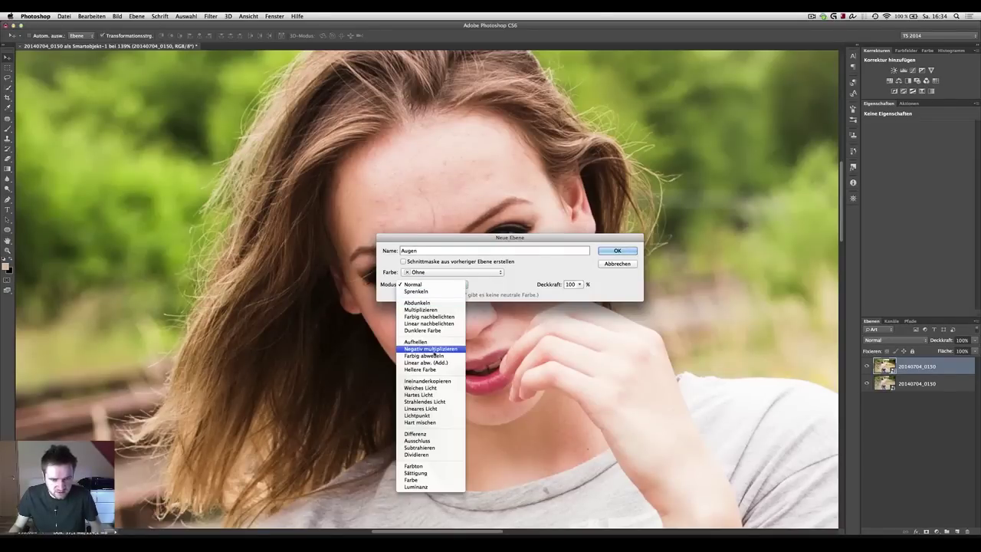
{"action": "left_click", "coordinate": [426, 363]}
{"action": "left_click", "coordinate": [429, 284]}
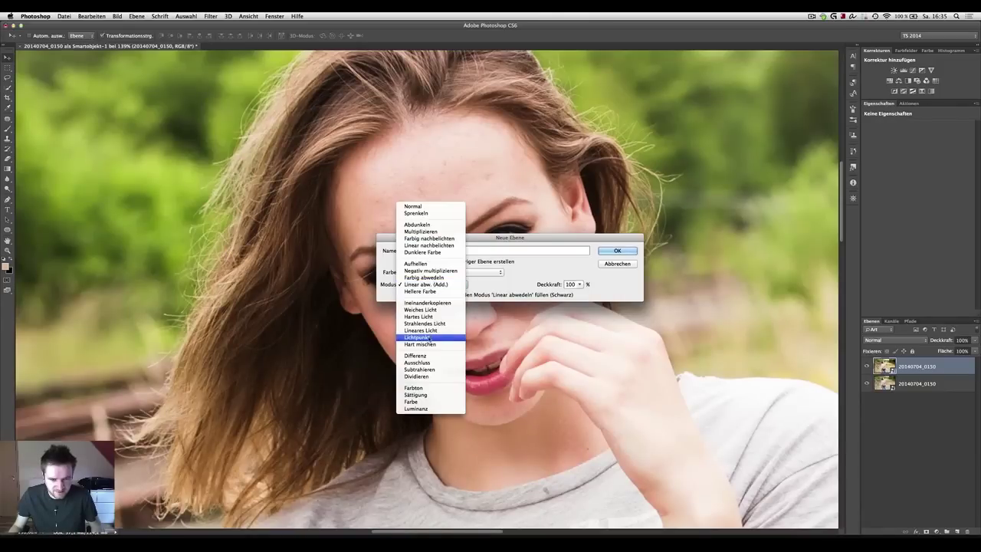
{"action": "left_click", "coordinate": [427, 310]}
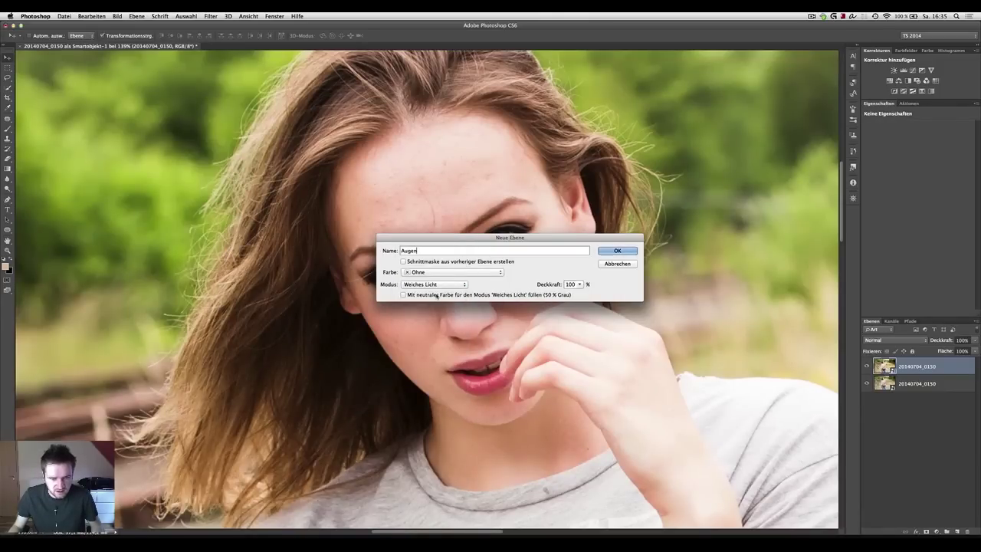
{"action": "left_click", "coordinate": [530, 295]}
{"action": "left_click", "coordinate": [614, 251]}
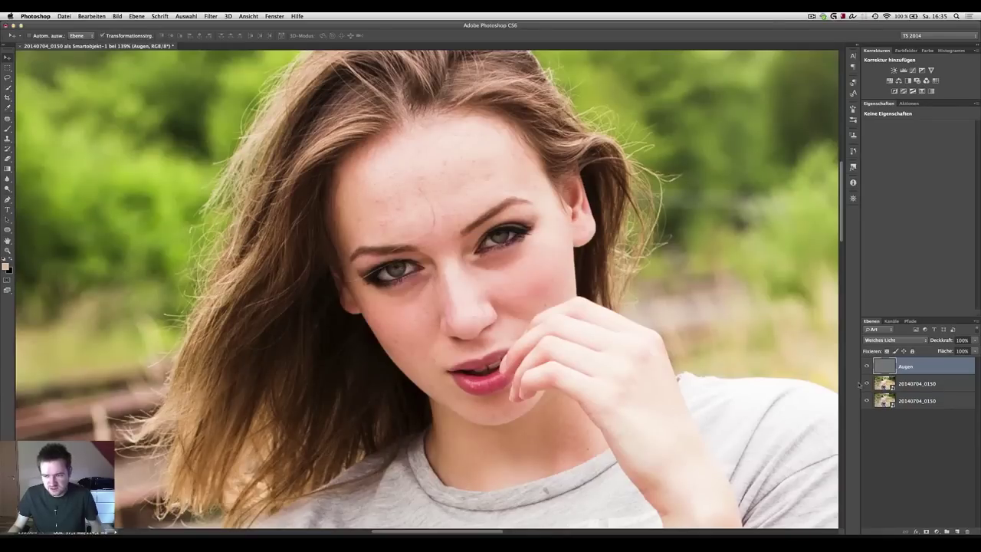
- Compare the Augen layer on and off, then set a small Dodge brush
{"action": "left_click", "coordinate": [868, 367]}
{"action": "left_click", "coordinate": [869, 367]}
{"action": "left_click", "coordinate": [869, 367]}
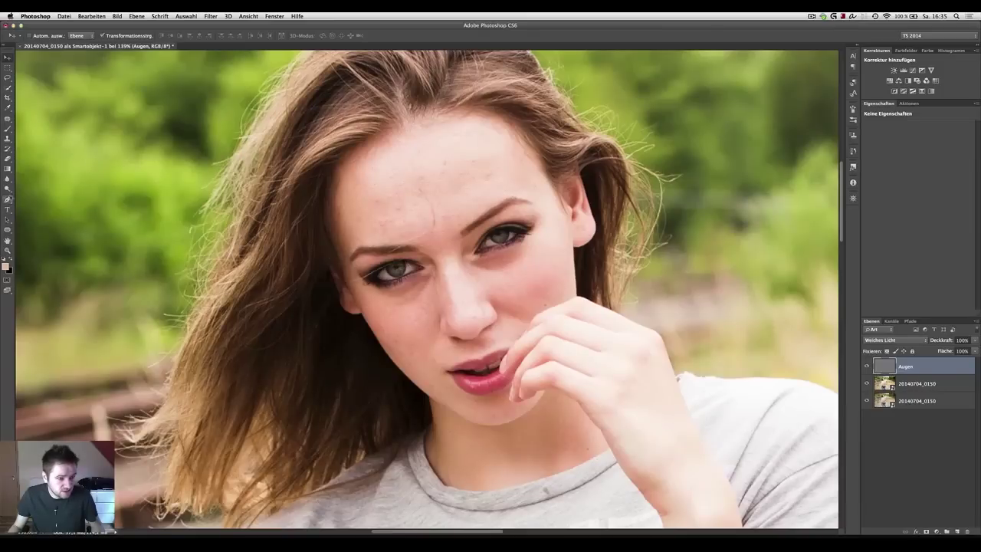
{"action": "left_click_drag", "start_coordinate": [7, 188], "coordinate": [43, 194]}
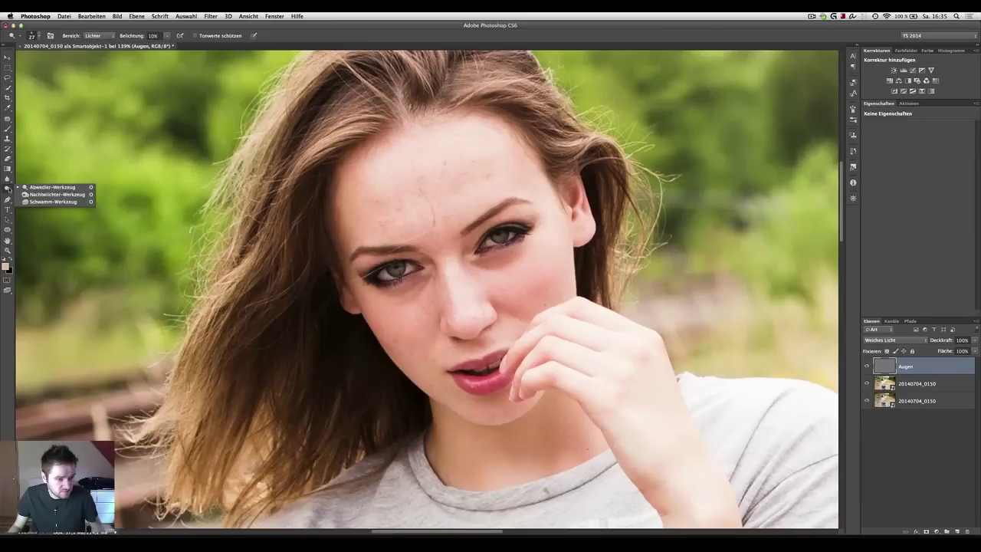
{"action": "left_click", "coordinate": [61, 189]}
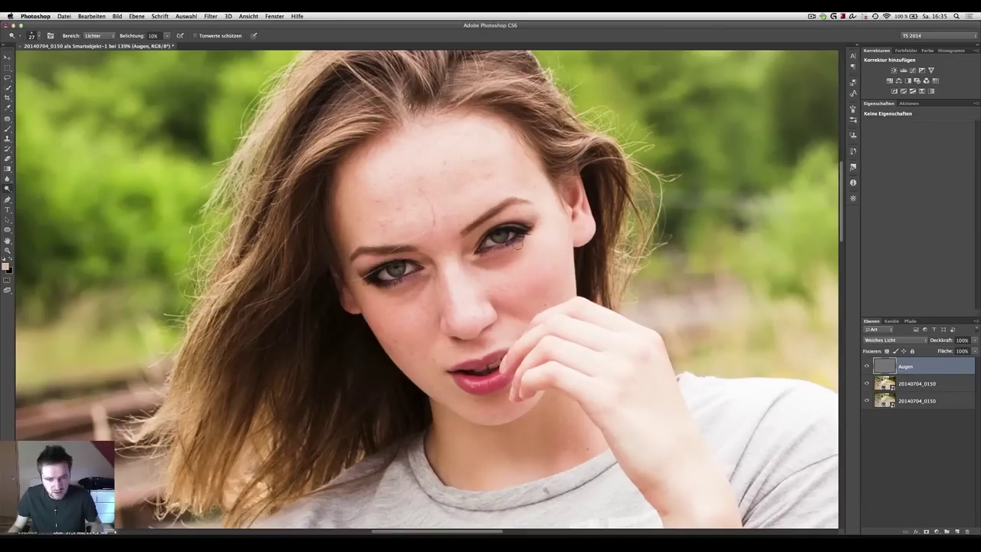
{"action": "left_click_drag", "start_coordinate": [511, 241], "coordinate": [504, 239]}
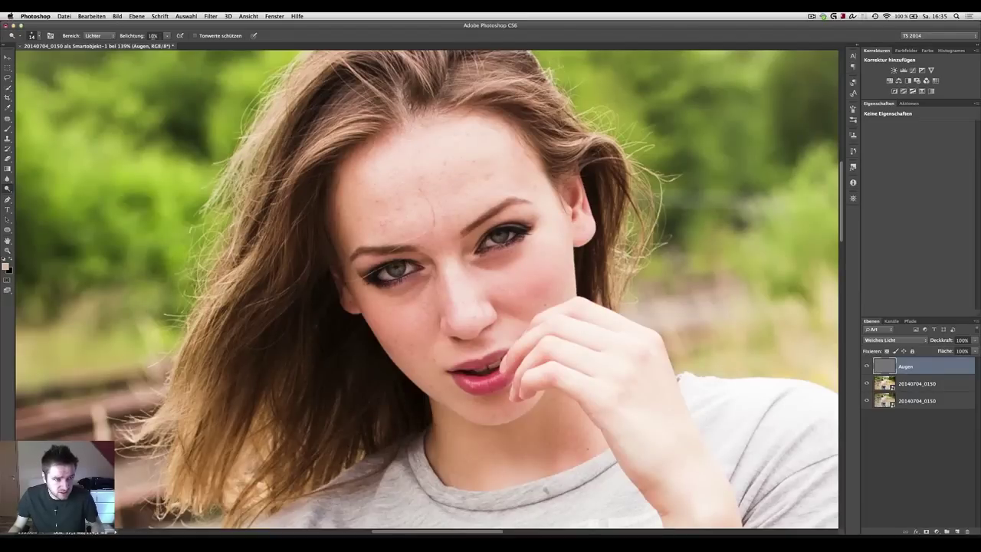
- Zoom in and dodge both irises on the Augen layer at 10% Lichter
{"action": "left_click", "coordinate": [100, 39]}
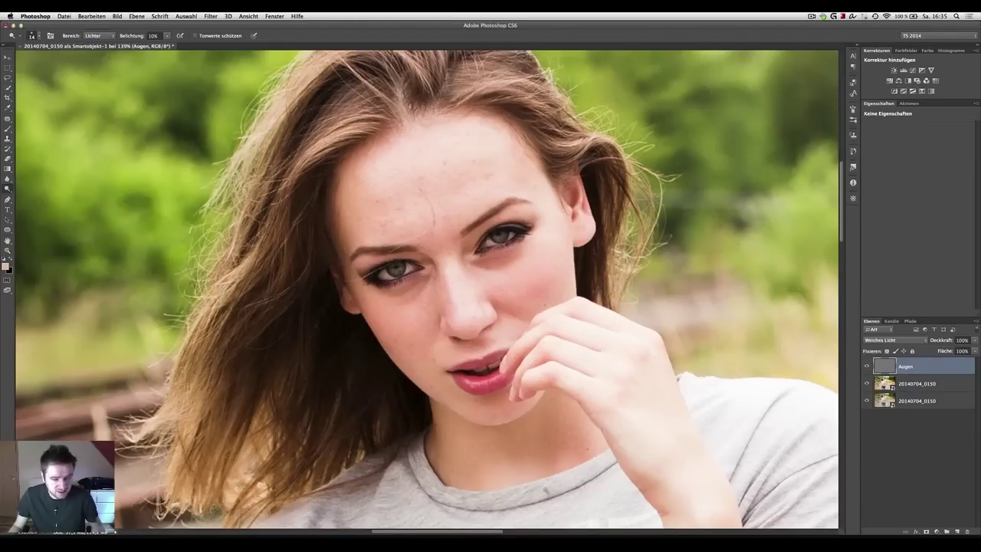
{"action": "scroll", "coordinate": [524, 215], "scroll_direction": "up", "scroll_amount": 3}
{"action": "mouse_move", "coordinate": [486, 246]}
{"action": "left_mouse_down"}
{"action": "mouse_move", "coordinate": [466, 251]}
{"action": "mouse_move", "coordinate": [486, 245]}
{"action": "left_mouse_up"}
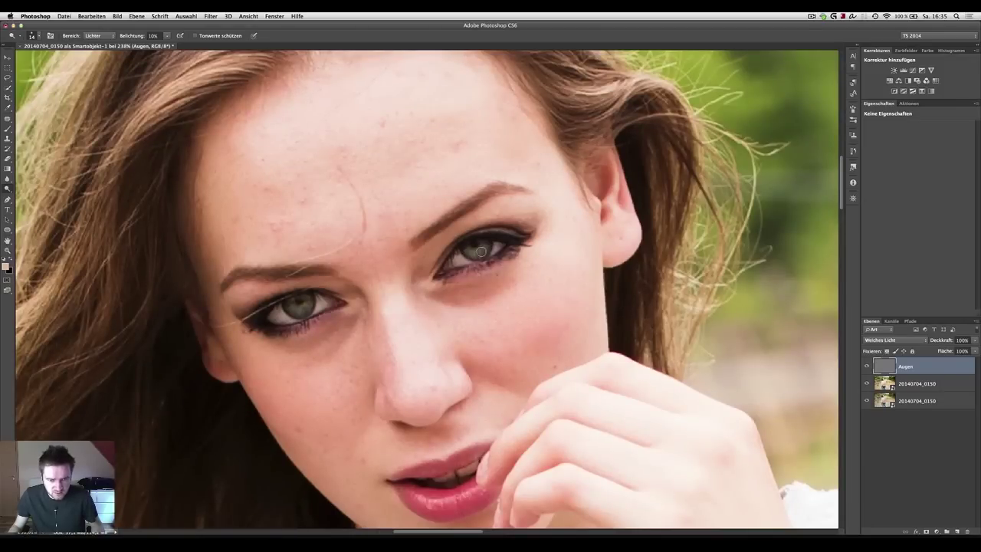
{"action": "left_click_drag", "start_coordinate": [286, 309], "coordinate": [307, 300]}
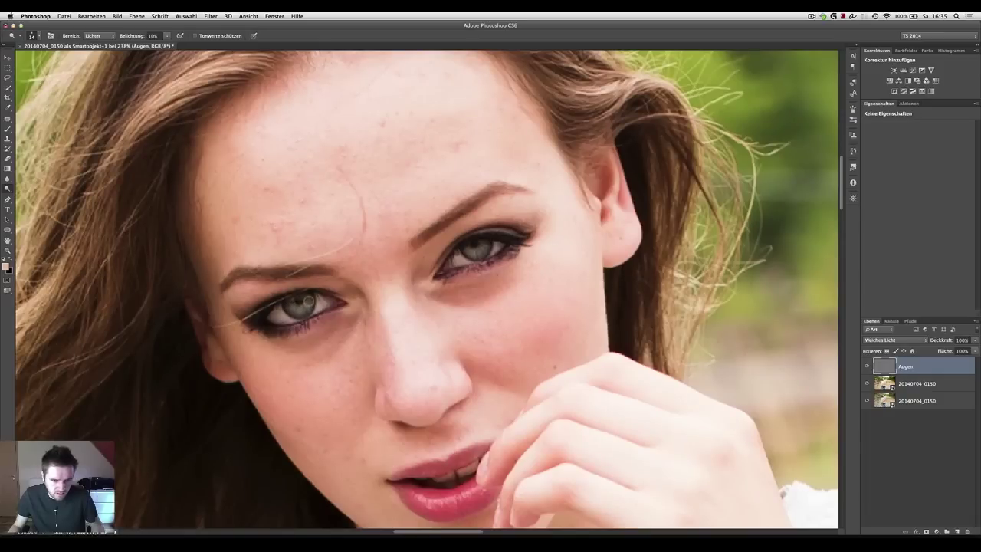
- Zoom out to fit the whole image on screen
{"action": "key", "text": "z"}
{"action": "left_click", "coordinate": [467, 325], "text": "alt"}
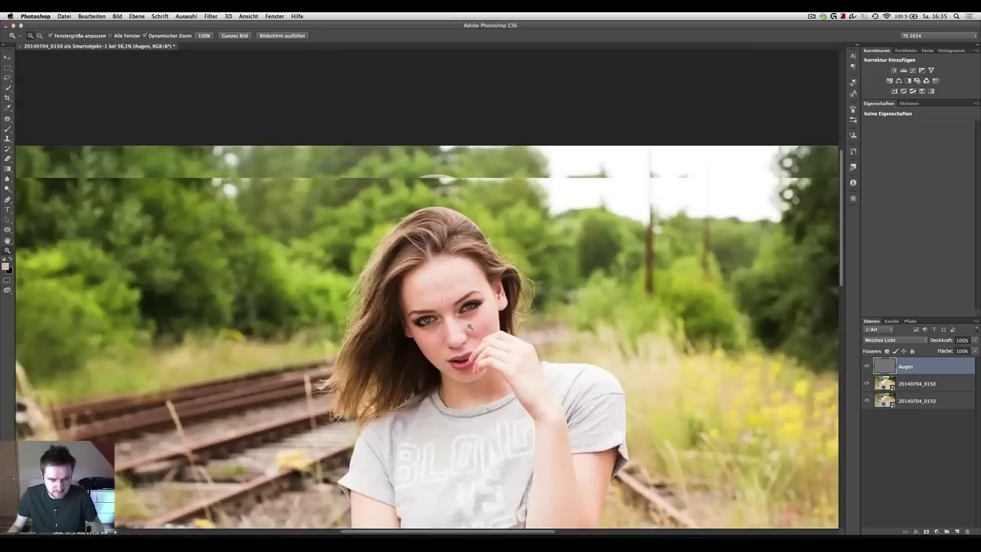
{"action": "left_click", "coordinate": [470, 327], "text": "alt"}
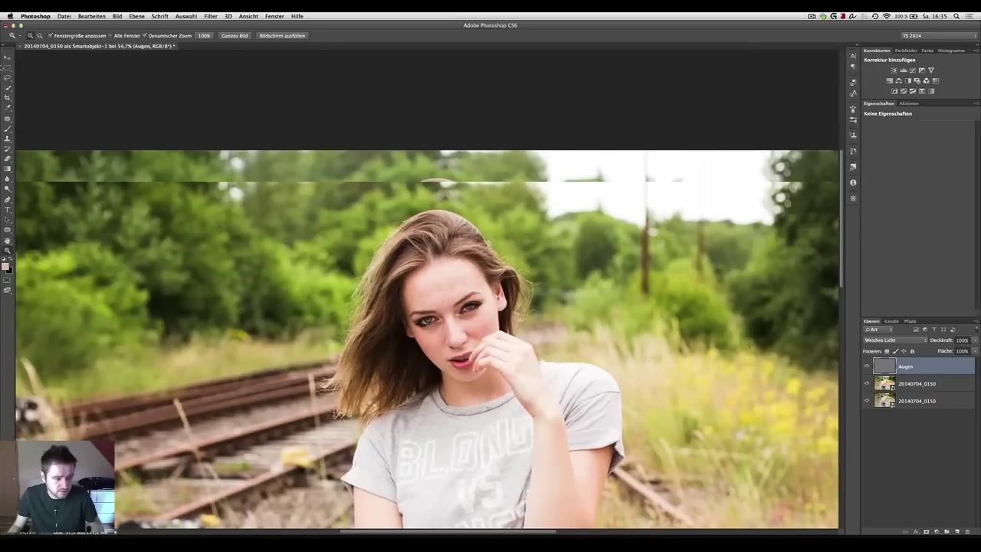
{"action": "key", "text": "v"}
{"action": "key", "text": "ctrl+0"}
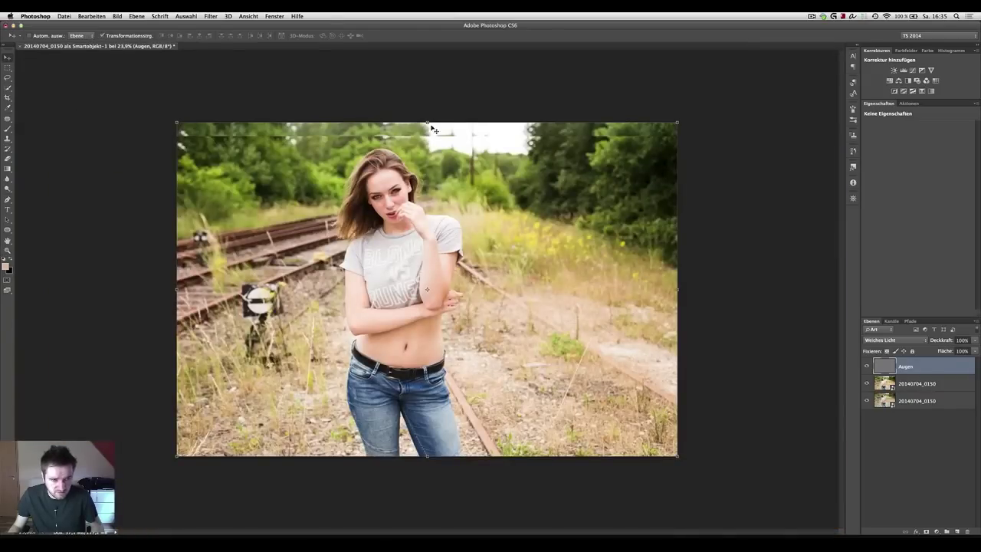
- Compare layer visibility, then move the middle photo layer upward to realign it
{"action": "left_click", "coordinate": [867, 367]}
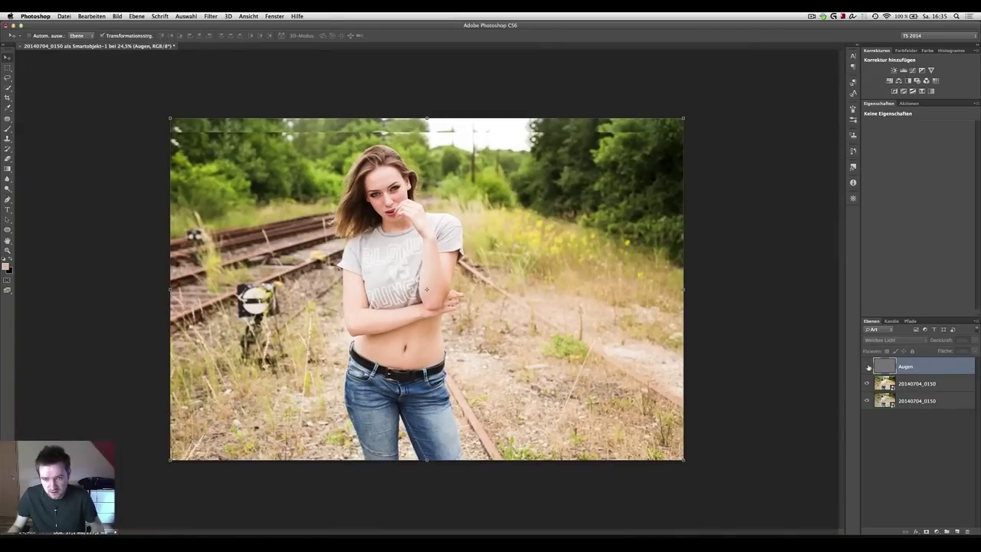
{"action": "left_click", "coordinate": [869, 383]}
{"action": "left_click", "coordinate": [868, 382]}
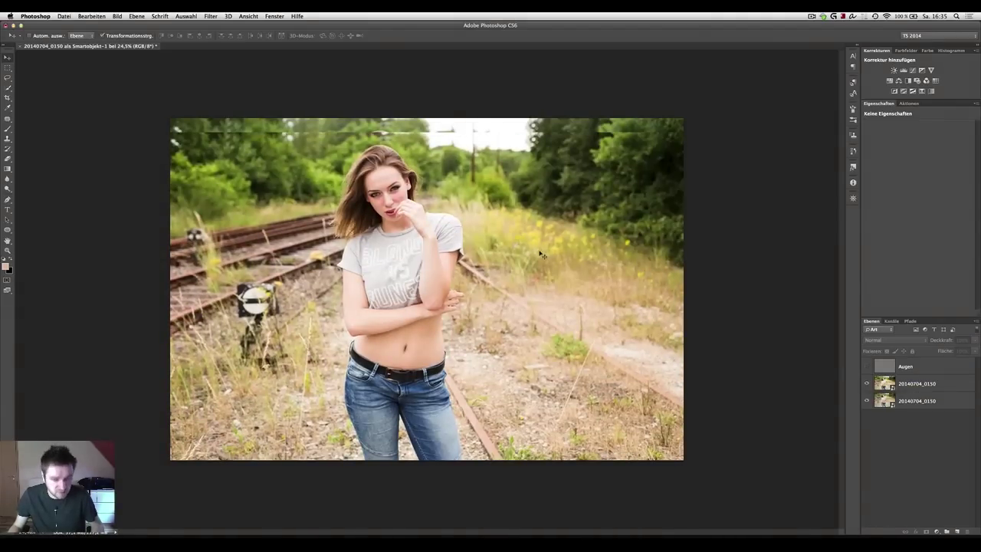
{"action": "left_click", "coordinate": [920, 384]}
{"action": "left_click_drag", "start_coordinate": [587, 346], "coordinate": [582, 324]}
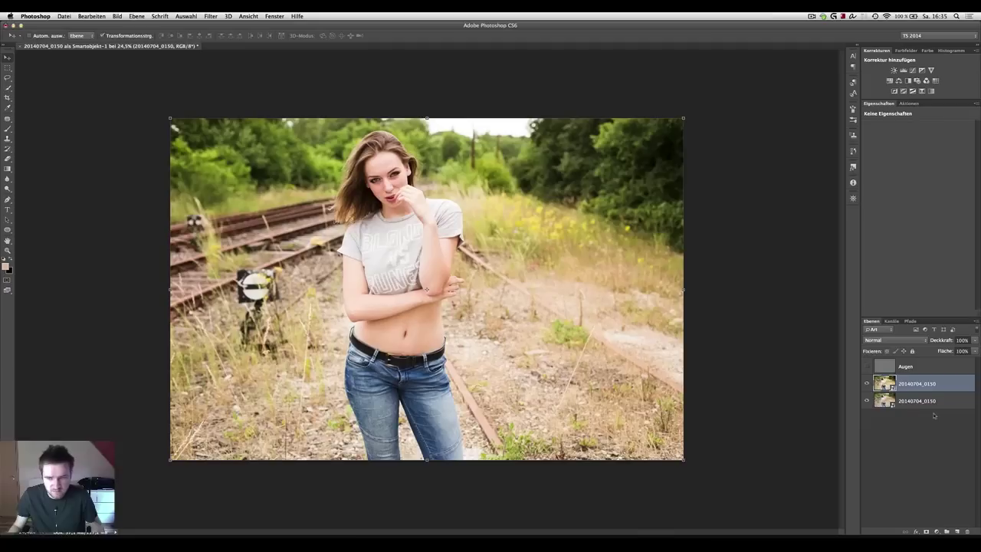
- Shift the Augen layer upward so it lines up with the photo
{"action": "left_click", "coordinate": [868, 366]}
{"action": "left_click", "coordinate": [868, 366]}
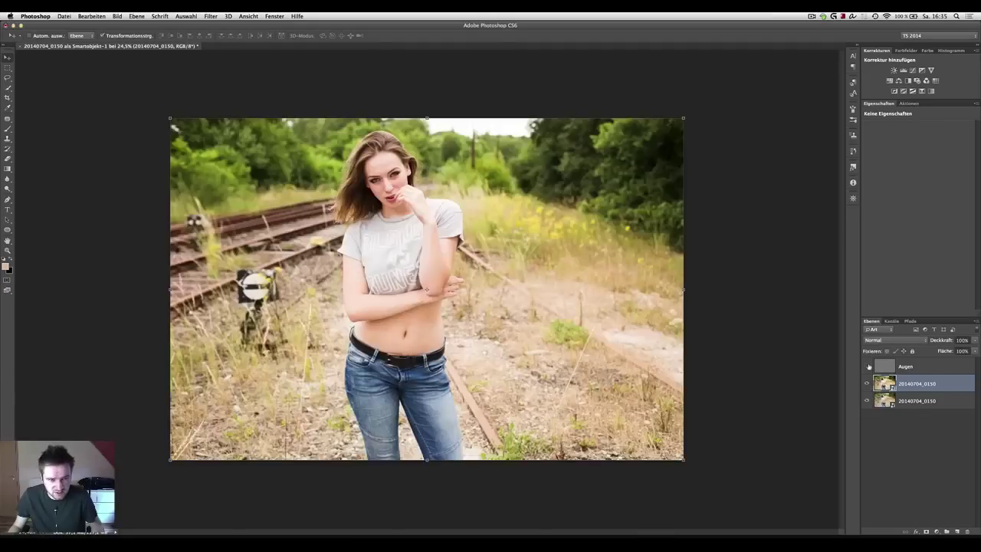
{"action": "left_click", "coordinate": [868, 366]}
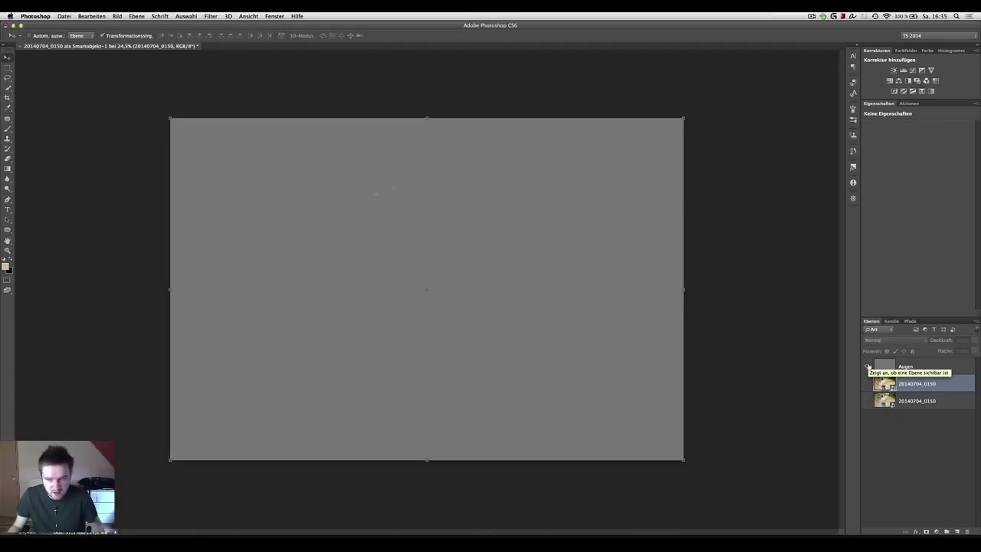
{"action": "left_click", "coordinate": [871, 371]}
{"action": "left_click", "coordinate": [868, 367]}
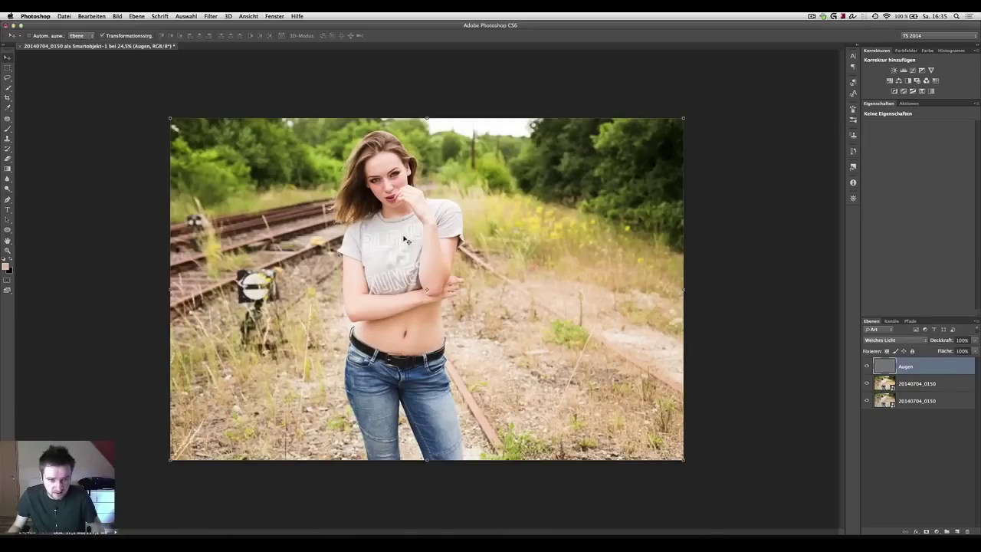
{"action": "left_click_drag", "start_coordinate": [404, 245], "coordinate": [399, 232]}
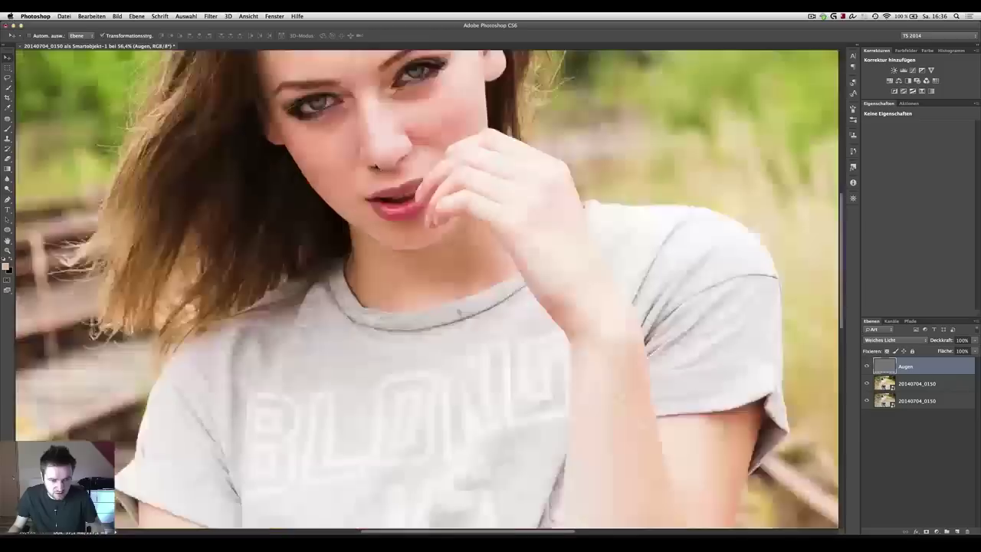
{"action": "scroll", "coordinate": [401, 181], "scroll_direction": "up", "scroll_amount": 5}
{"action": "left_click_drag", "start_coordinate": [438, 112], "coordinate": [438, 107]}
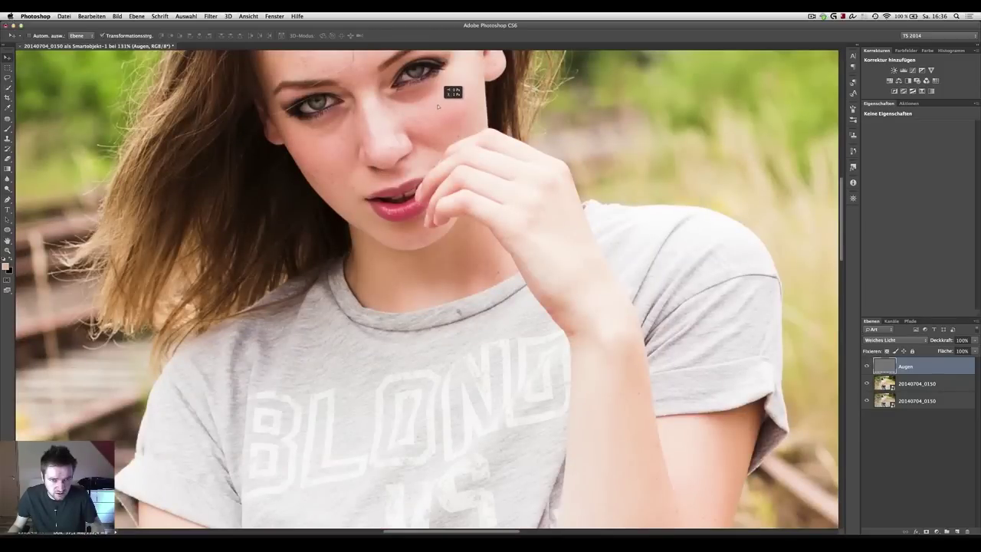
- Toggle the Augen layer to check the eyes, then reselect the middle photo layer
{"action": "scroll", "coordinate": [411, 110], "scroll_direction": "down", "scroll_amount": 5}
{"action": "scroll", "coordinate": [411, 117], "scroll_direction": "down", "scroll_amount": 2}
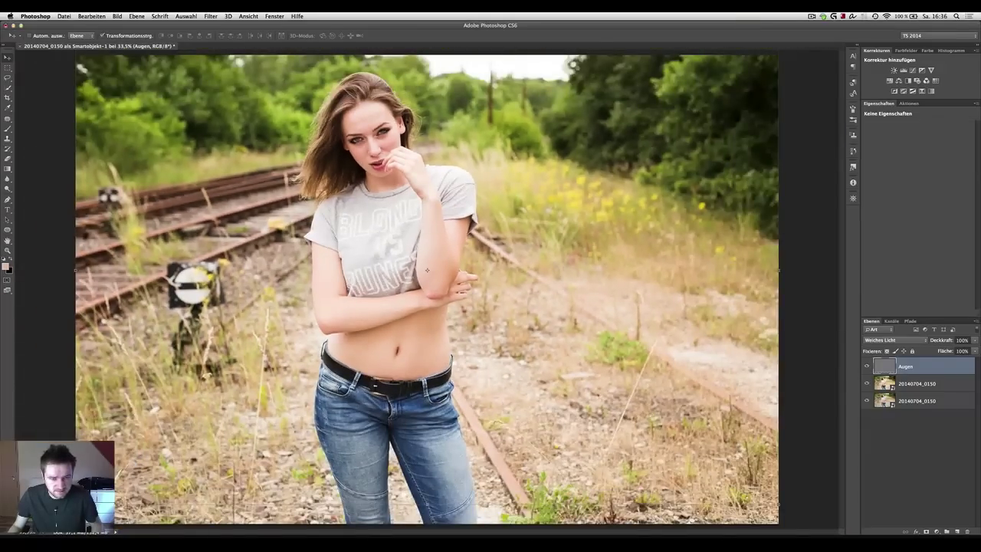
{"action": "left_click", "coordinate": [877, 370], "text": "super"}
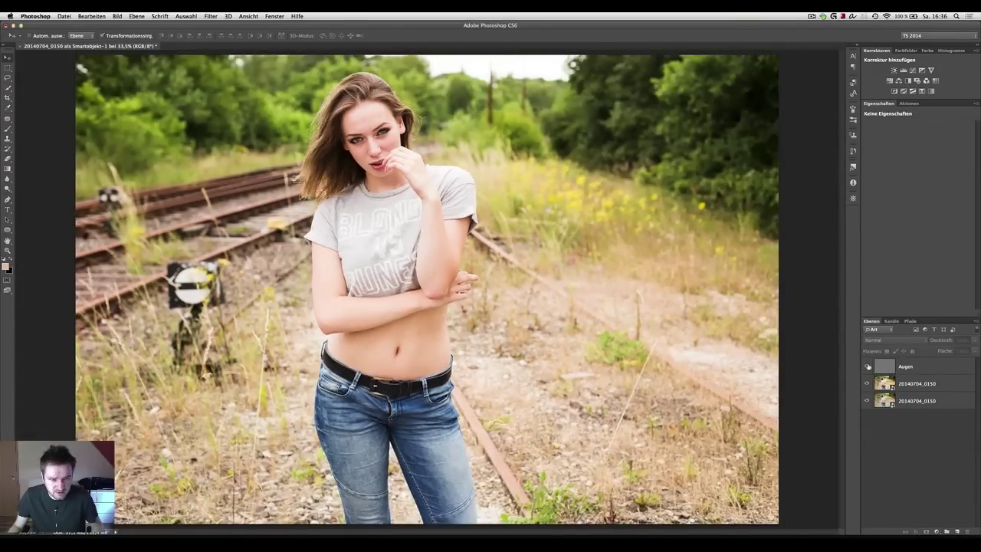
{"action": "scroll", "coordinate": [366, 117], "scroll_direction": "up", "scroll_amount": 8}
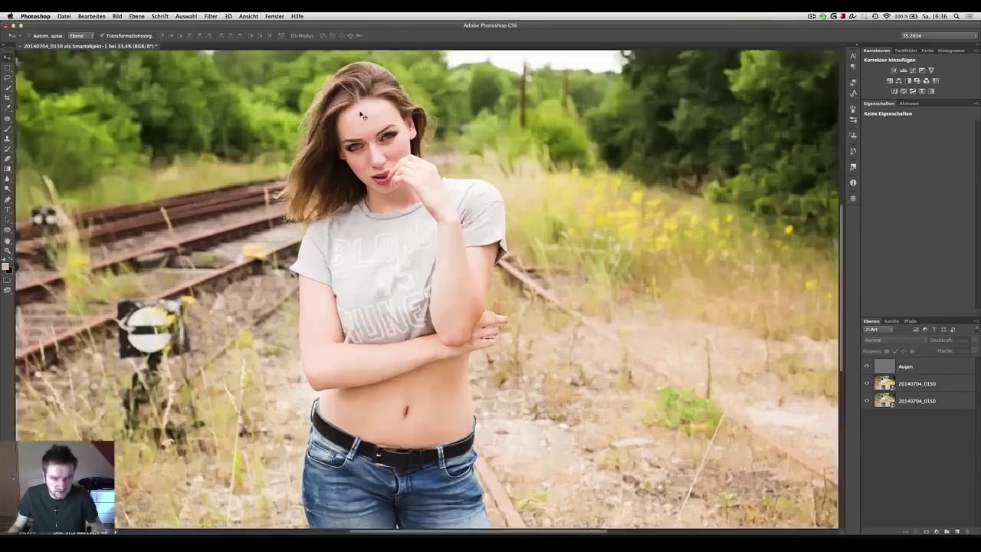
{"action": "left_click", "coordinate": [868, 367]}
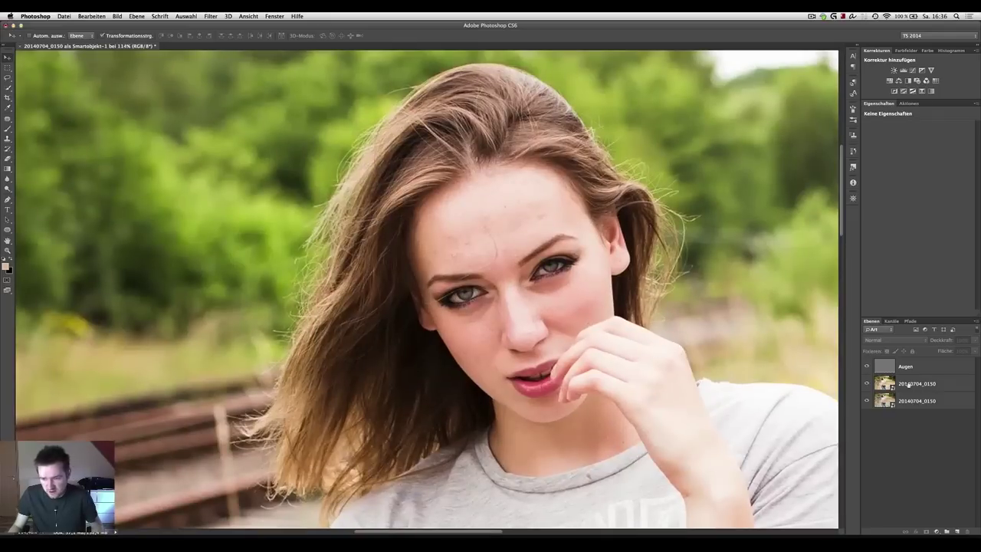
{"action": "left_click", "coordinate": [920, 383]}
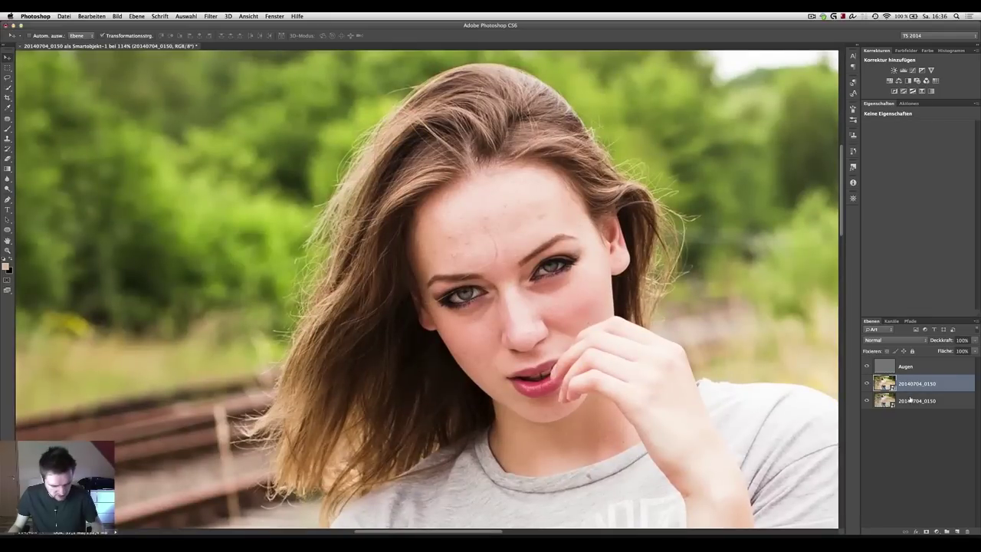
- Duplicate the middle photo layer, rasterize it and rename it '20140704_0150 Retusche'
{"action": "key", "text": "ctrl+j"}
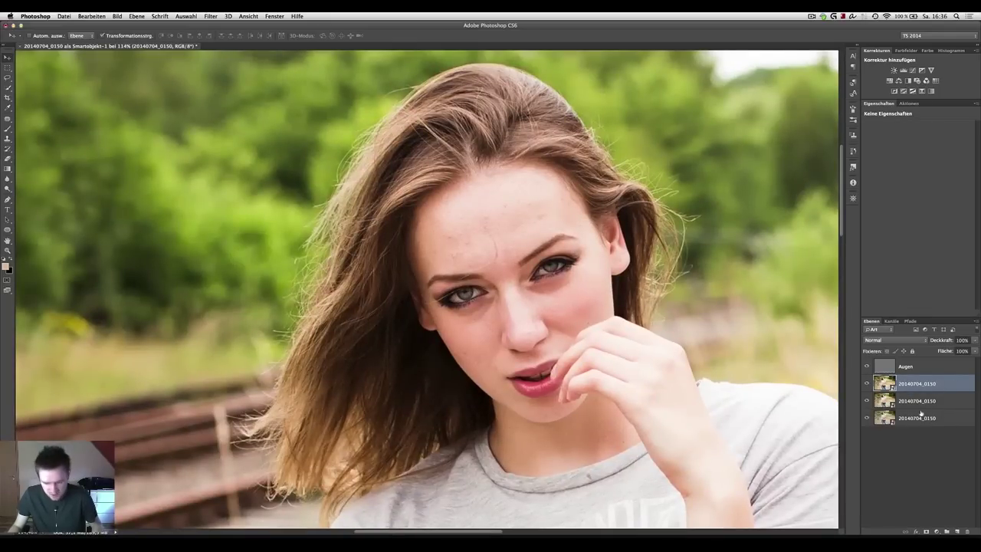
{"action": "right_click", "coordinate": [920, 386]}
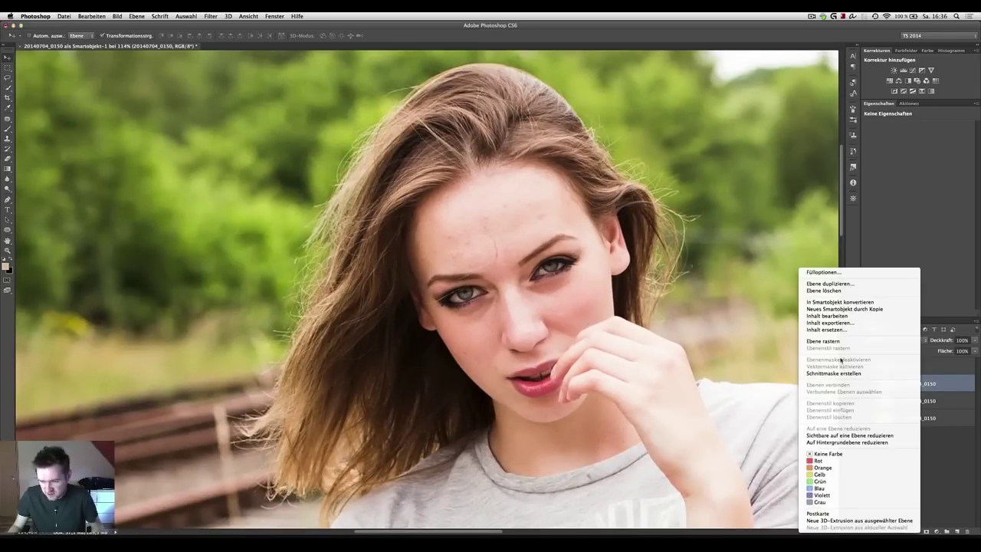
{"action": "left_click", "coordinate": [841, 341]}
{"action": "double_click", "coordinate": [927, 385]}
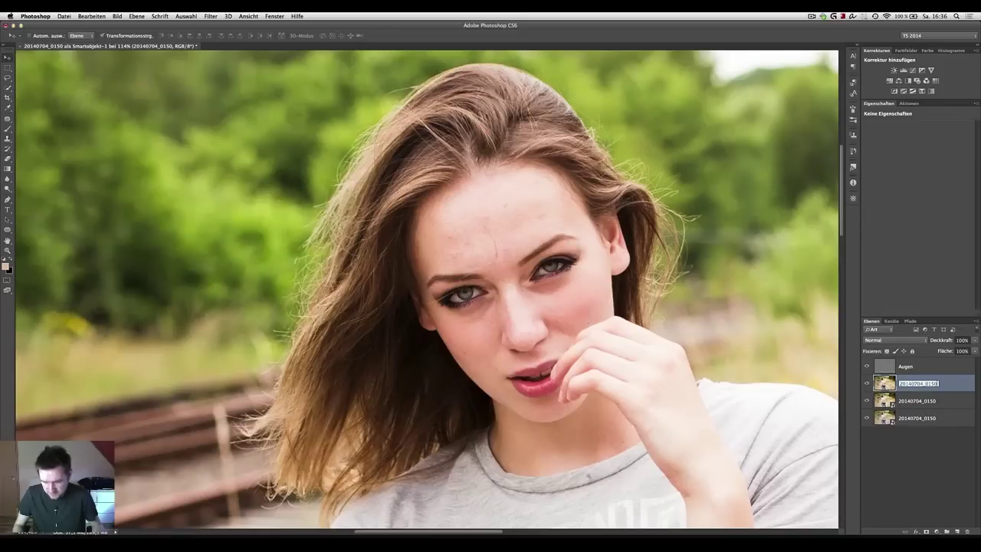
{"action": "key", "text": "End"}
{"action": "type", "text": "Retusche"}
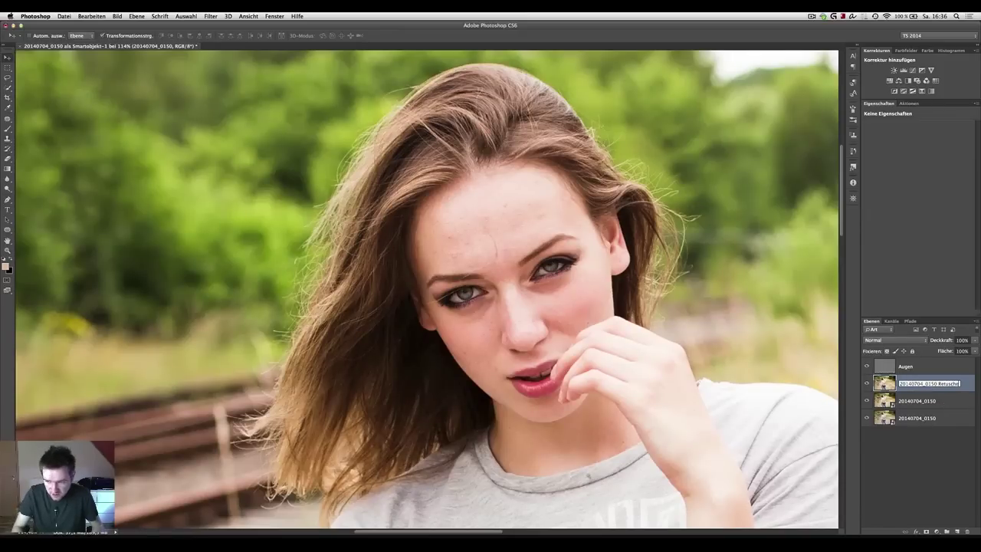
{"action": "key", "text": "Return"}
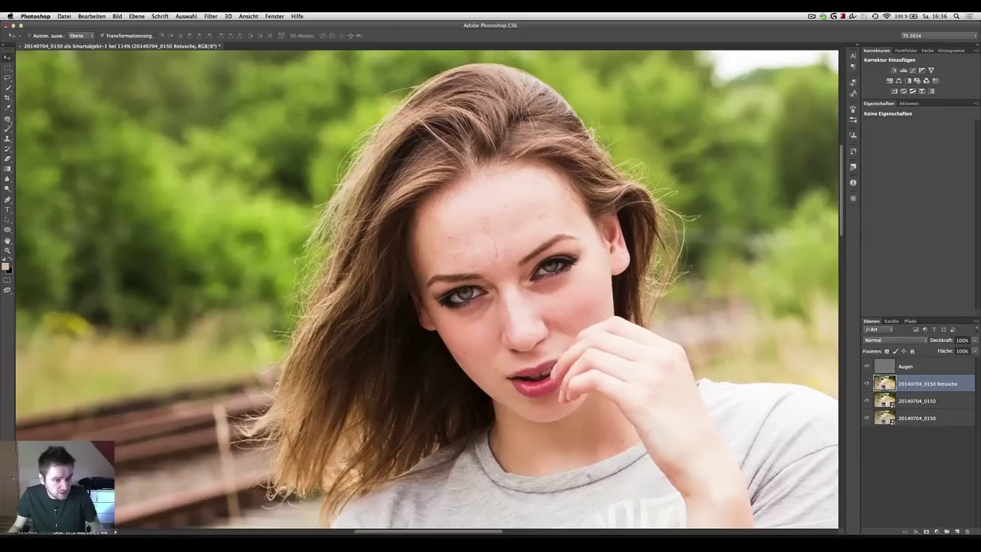
- Select the Healing Brush (Reparatur-Pinsel) from the healing tools flyout
{"action": "left_click", "coordinate": [7, 119]}
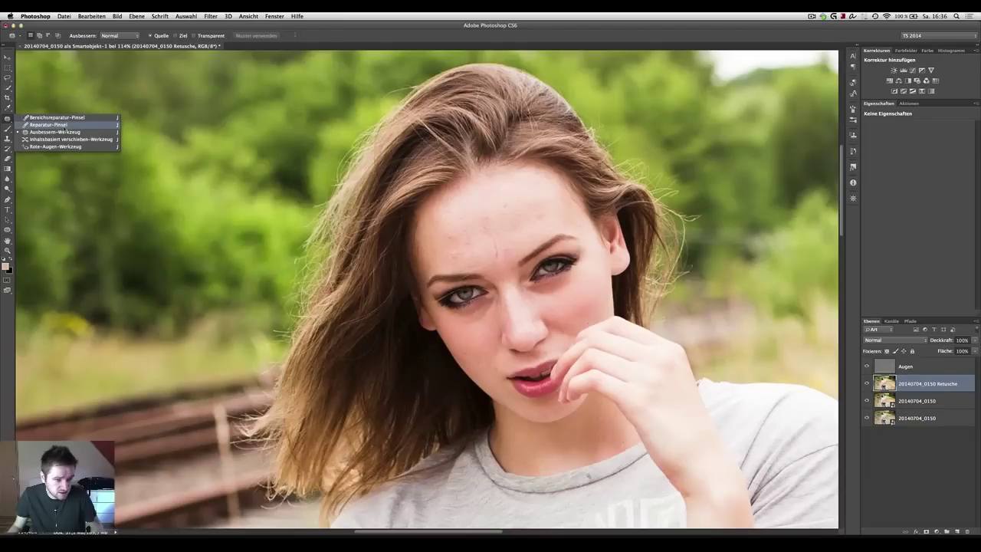
{"action": "left_click", "coordinate": [46, 124]}
{"action": "left_click", "coordinate": [7, 119]}
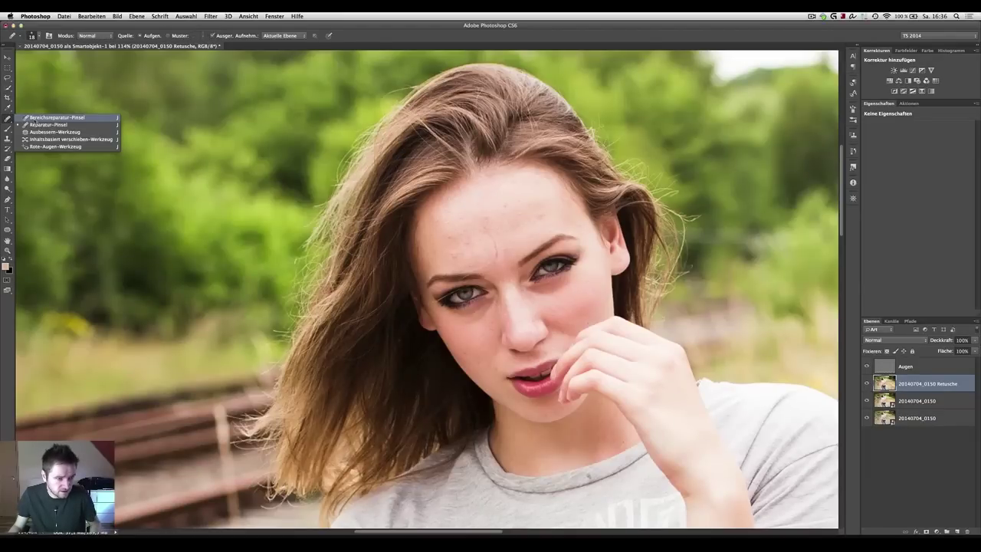
{"action": "left_click", "coordinate": [35, 118]}
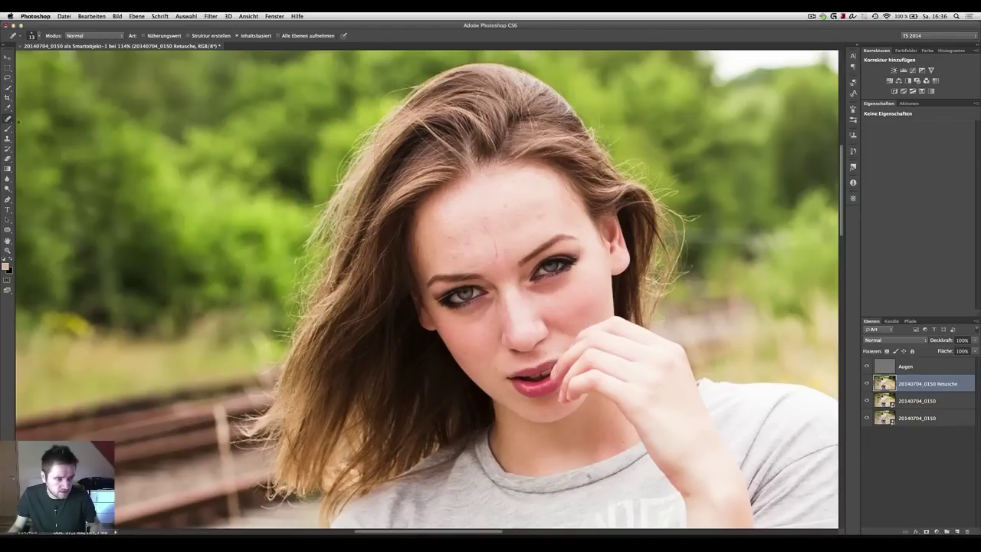
{"action": "left_click", "coordinate": [7, 119]}
{"action": "left_click", "coordinate": [48, 125]}
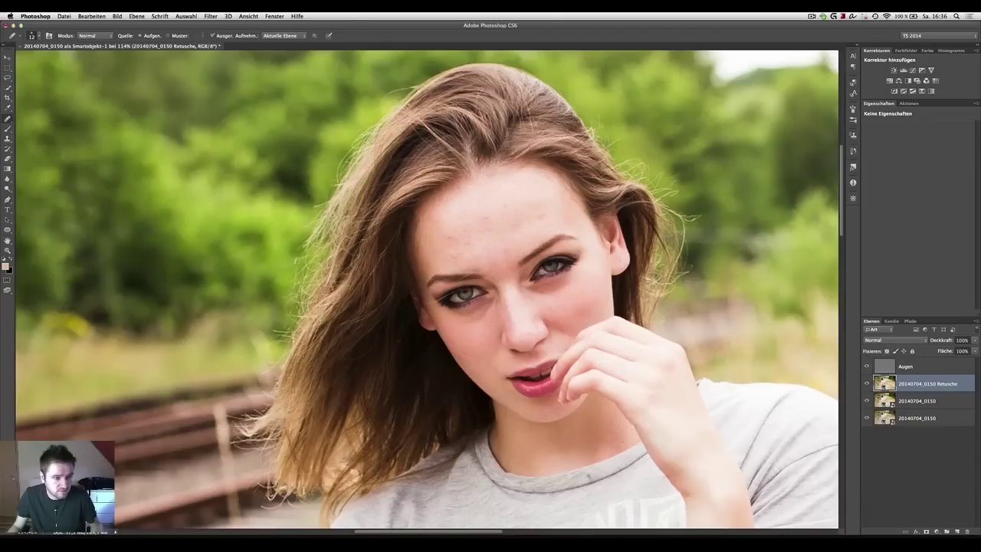
- Keep the Healing Brush active, zoom to the left eyebrow, and shrink the brush for detail
{"action": "right_click", "coordinate": [8, 118]}
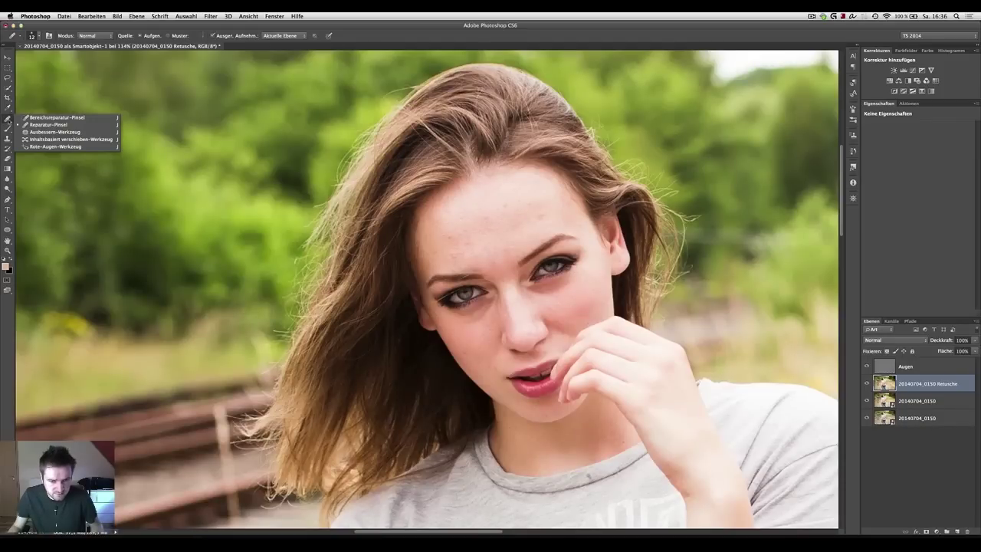
{"action": "left_click", "coordinate": [7, 121]}
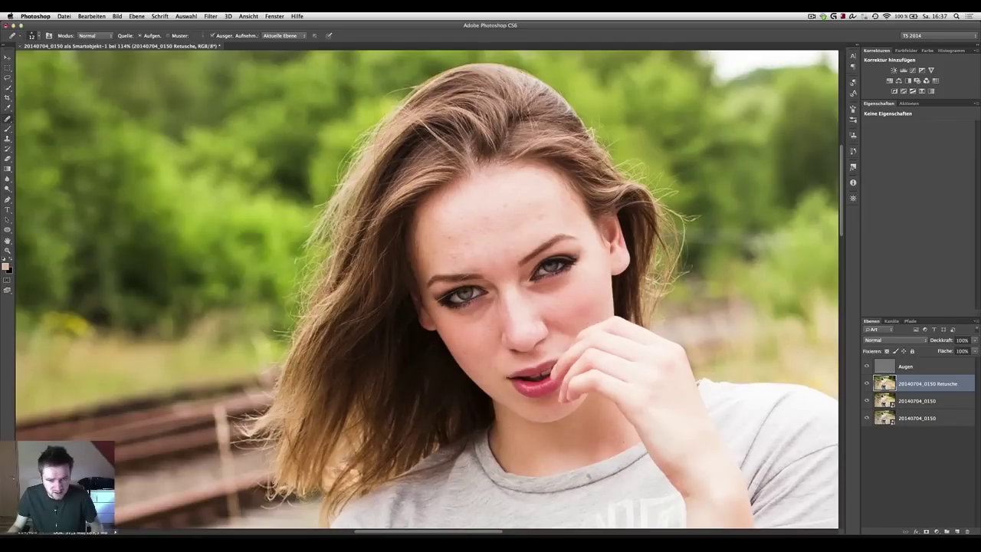
{"action": "scroll", "coordinate": [472, 279], "scroll_direction": "up", "scroll_amount": 2}
{"action": "scroll", "coordinate": [473, 278], "scroll_direction": "up", "scroll_amount": 2}
{"action": "scroll", "coordinate": [472, 278], "scroll_direction": "up", "scroll_amount": 2}
{"action": "scroll", "coordinate": [476, 279], "scroll_direction": "up", "scroll_amount": 2}
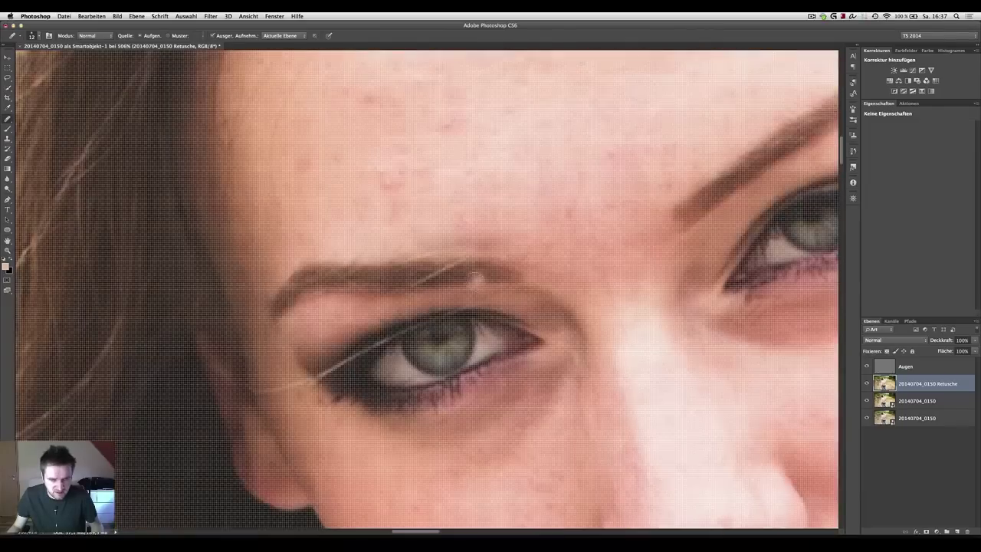
{"action": "scroll", "coordinate": [476, 279], "scroll_direction": "down", "scroll_amount": 2}
{"action": "scroll", "coordinate": [475, 279], "scroll_direction": "down", "scroll_amount": 1}
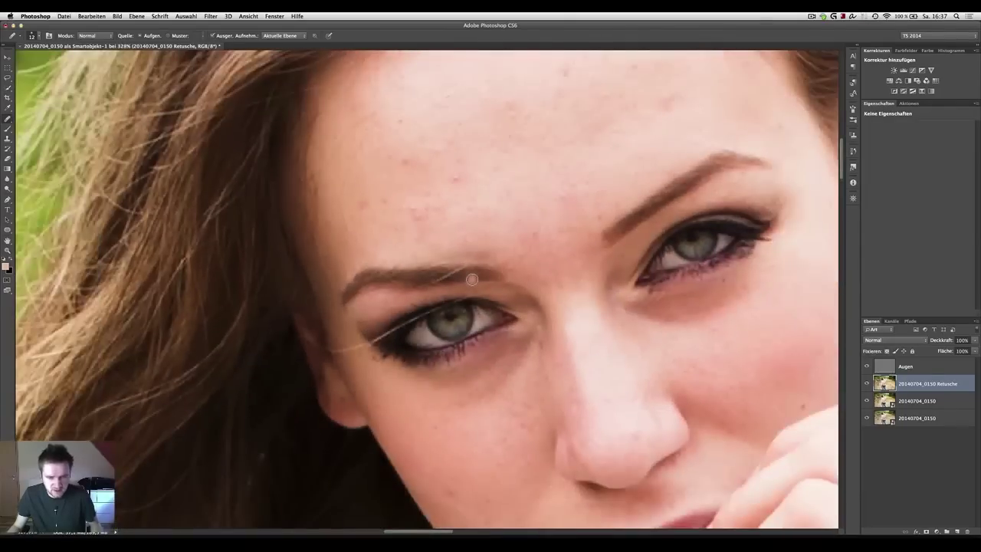
{"action": "left_click", "coordinate": [8, 119]}
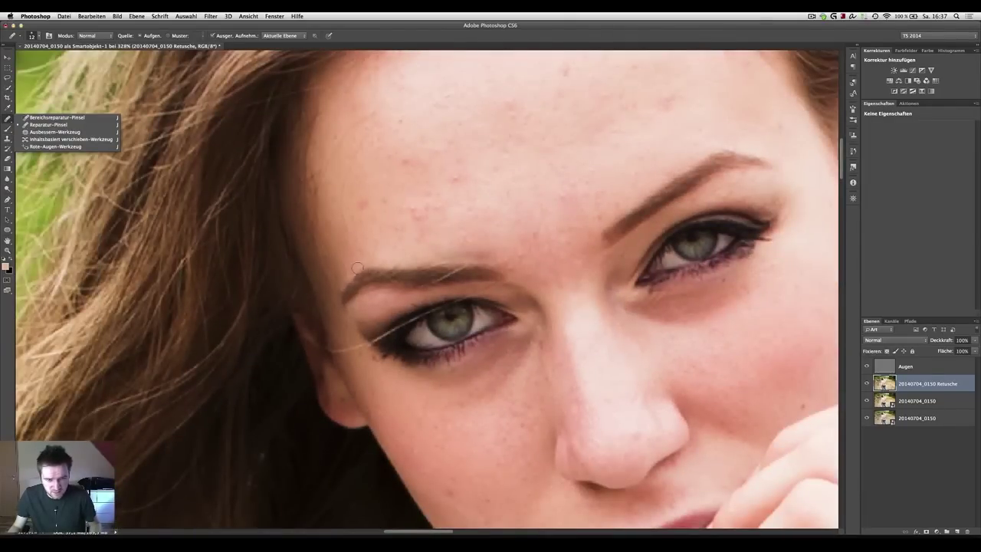
{"action": "left_click", "coordinate": [54, 125]}
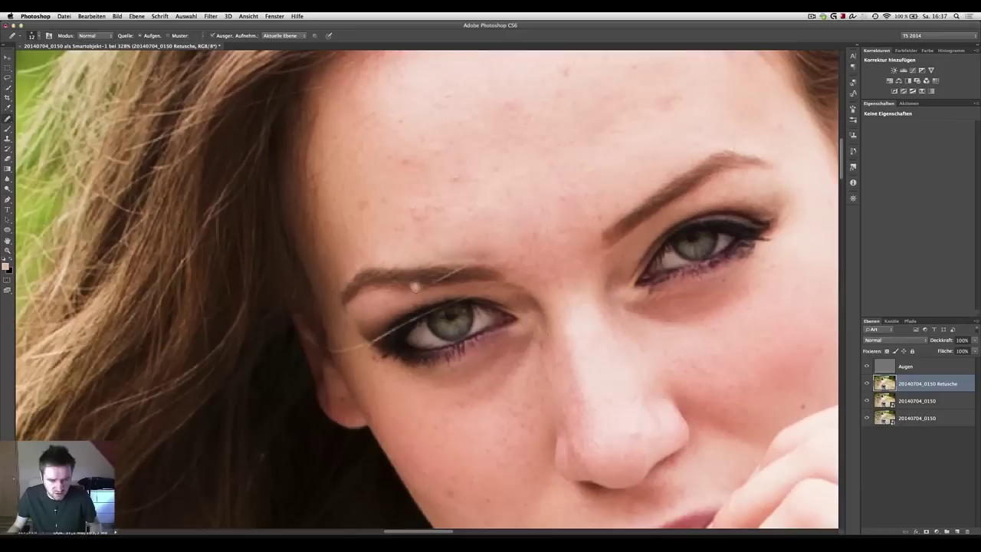
{"action": "mouse_move", "coordinate": [408, 274]}
{"action": "left_mouse_down"}
{"action": "mouse_move", "coordinate": [469, 280]}
{"action": "mouse_move", "coordinate": [464, 272]}
{"action": "left_mouse_up"}
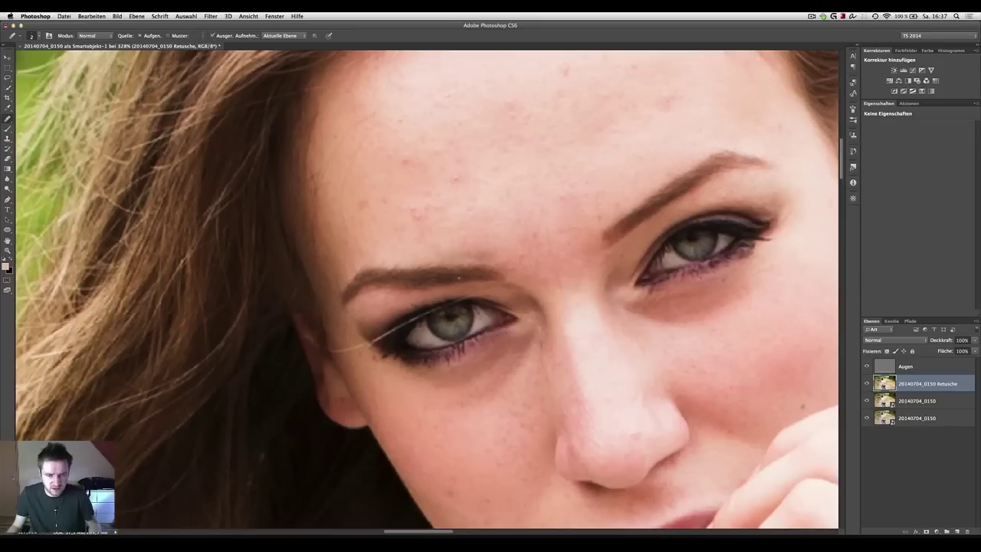
- Heal a forehead blemish with the Healing Brush, sampling nearby clean skin
{"action": "scroll", "coordinate": [431, 280], "scroll_direction": "down", "scroll_amount": 1}
{"action": "scroll", "coordinate": [432, 280], "scroll_direction": "down", "scroll_amount": 1}
{"action": "scroll", "coordinate": [480, 274], "scroll_direction": "down", "scroll_amount": 1}
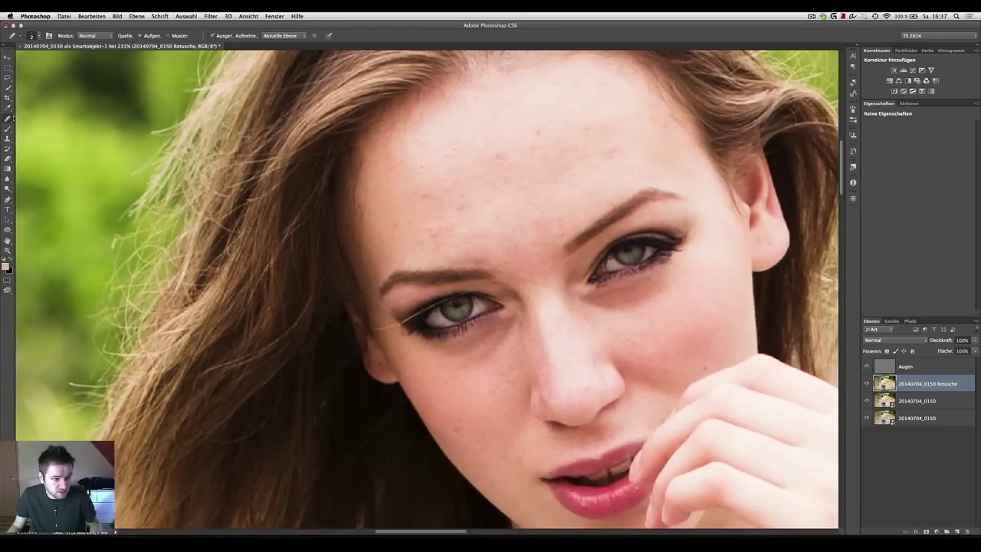
{"action": "scroll", "coordinate": [536, 195], "scroll_direction": "down", "scroll_amount": 1}
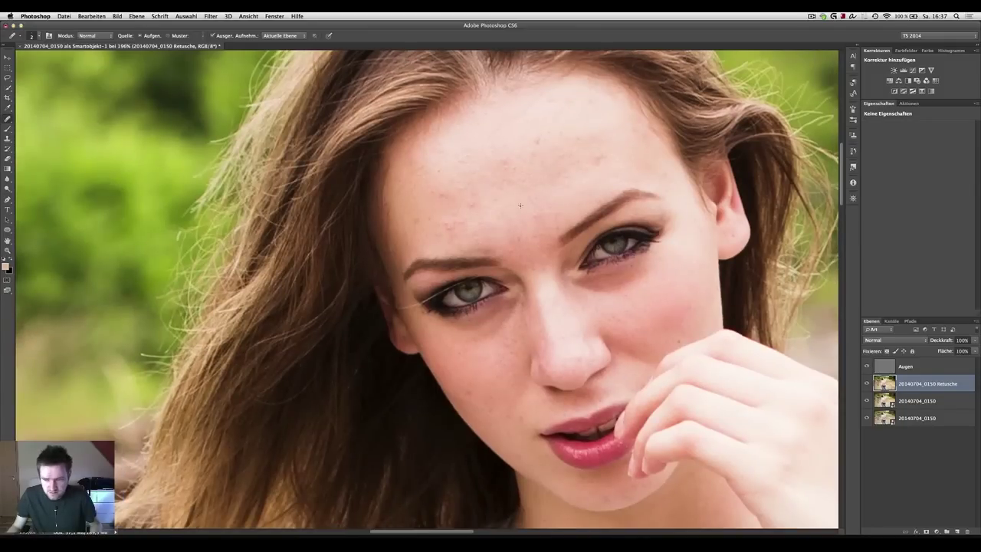
{"action": "right_click", "coordinate": [9, 119]}
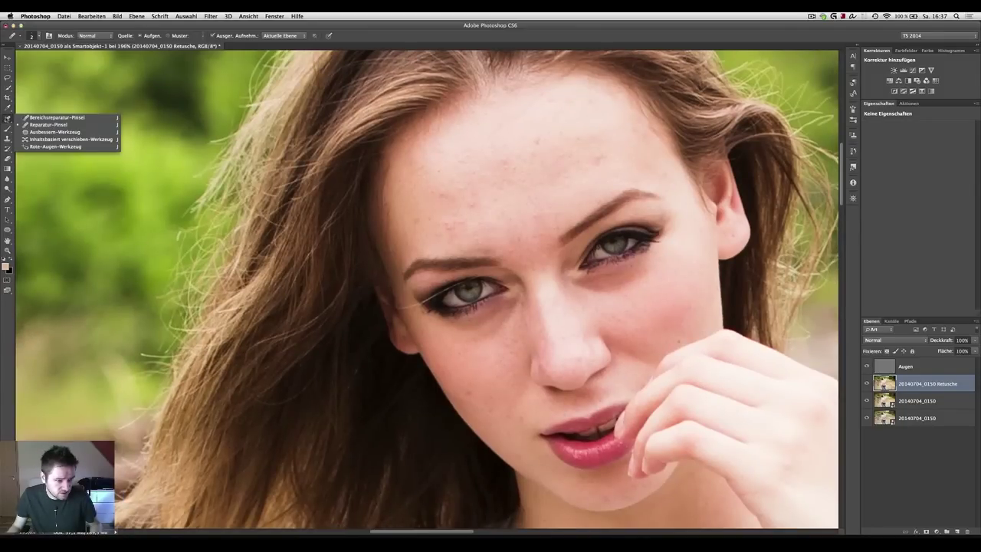
{"action": "left_click", "coordinate": [46, 125]}
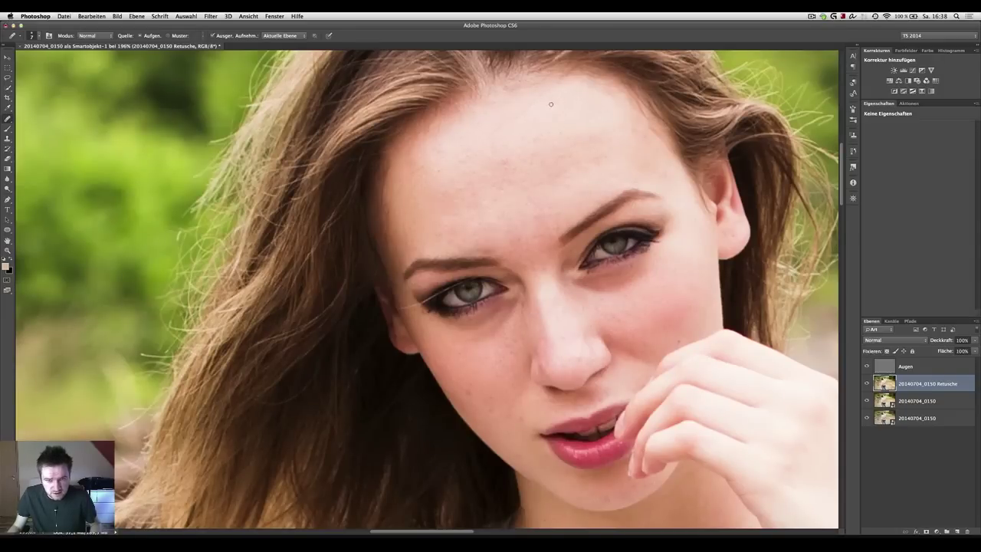
{"action": "left_click", "coordinate": [657, 167]}
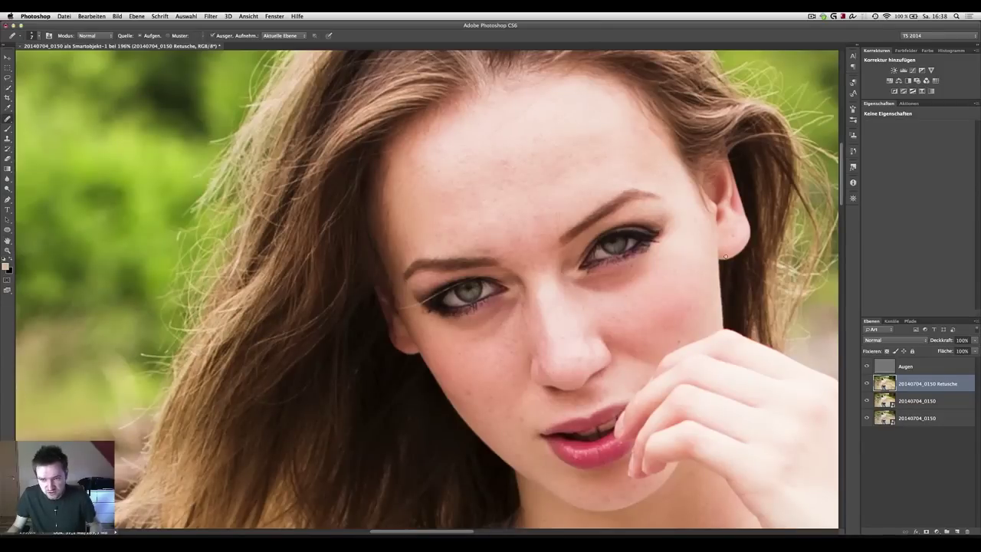
{"action": "left_click", "coordinate": [597, 166]}
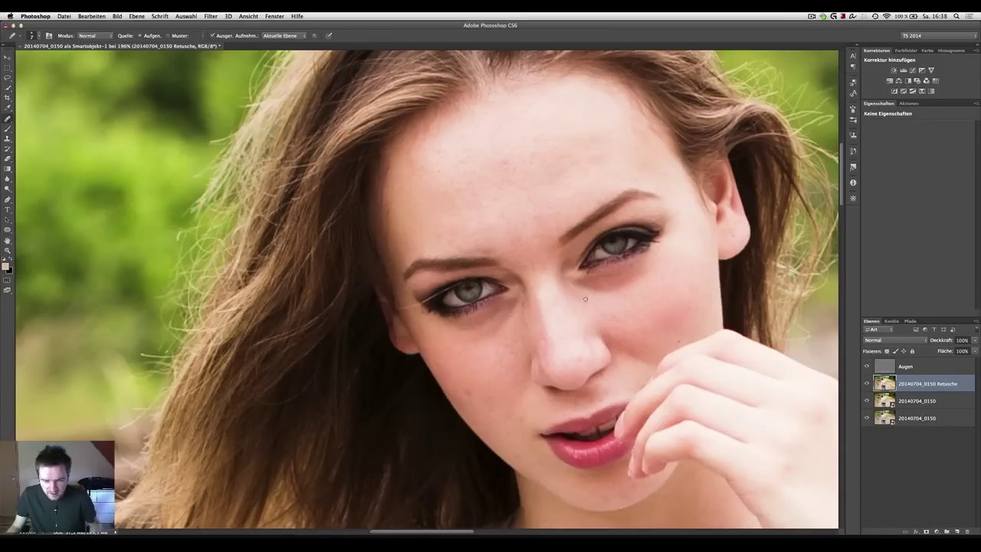
- Zoom out to about 29% to view the whole photo and deselect the layer
{"action": "scroll", "coordinate": [588, 306], "scroll_direction": "down", "scroll_amount": 3}
{"action": "scroll", "coordinate": [571, 268], "scroll_direction": "down", "scroll_amount": 3}
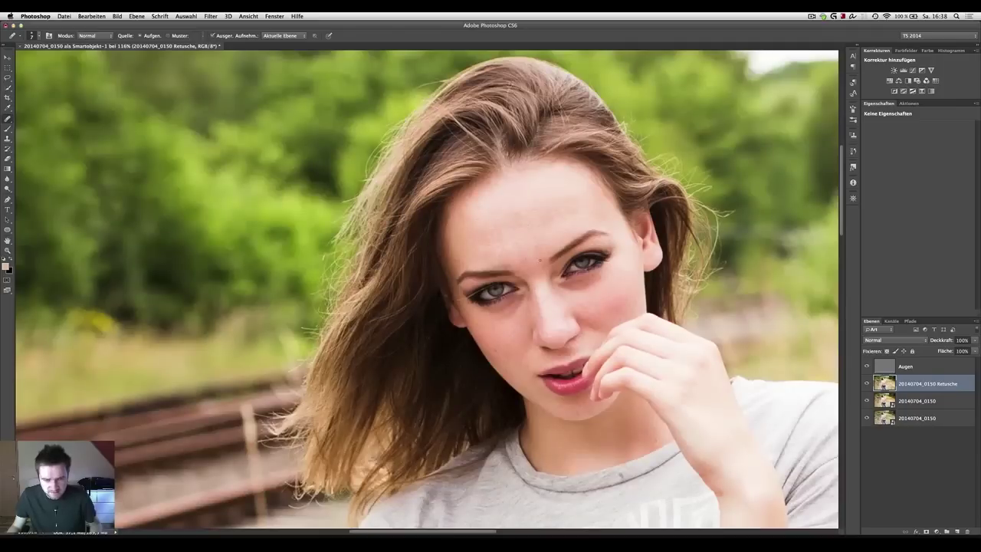
{"action": "scroll", "coordinate": [551, 229], "scroll_direction": "down", "scroll_amount": 2}
{"action": "scroll", "coordinate": [437, 220], "scroll_direction": "down", "scroll_amount": 1}
{"action": "scroll", "coordinate": [437, 220], "scroll_direction": "down", "scroll_amount": 1}
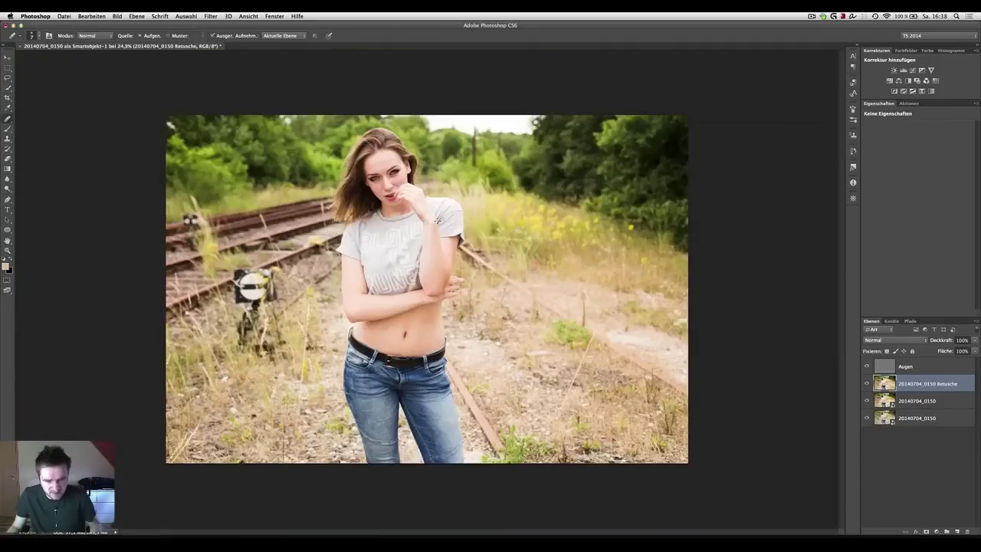
{"action": "scroll", "coordinate": [400, 223], "scroll_direction": "up", "scroll_amount": 1}
{"action": "scroll", "coordinate": [401, 222], "scroll_direction": "down", "scroll_amount": 1}
{"action": "scroll", "coordinate": [401, 222], "scroll_direction": "up", "scroll_amount": 1}
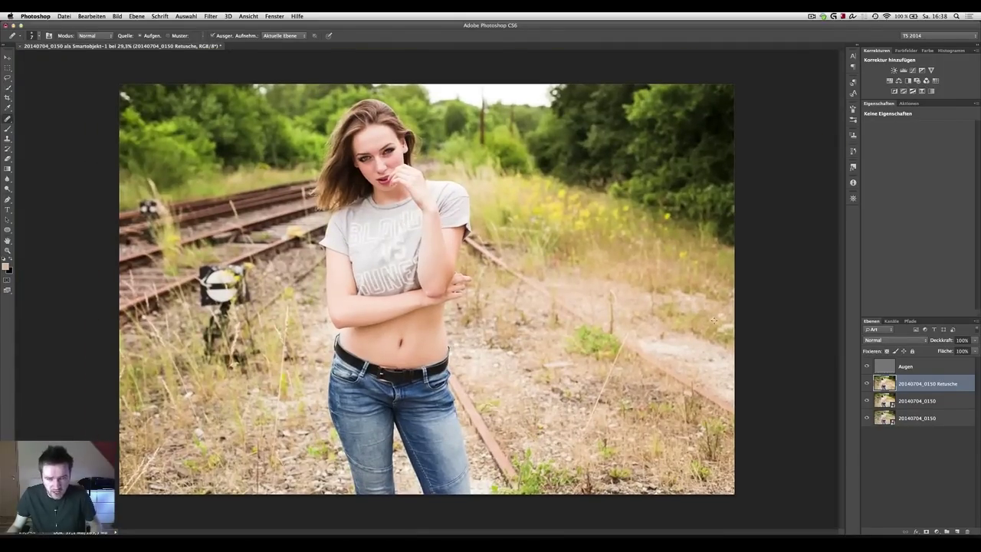
{"action": "left_click", "coordinate": [942, 478]}
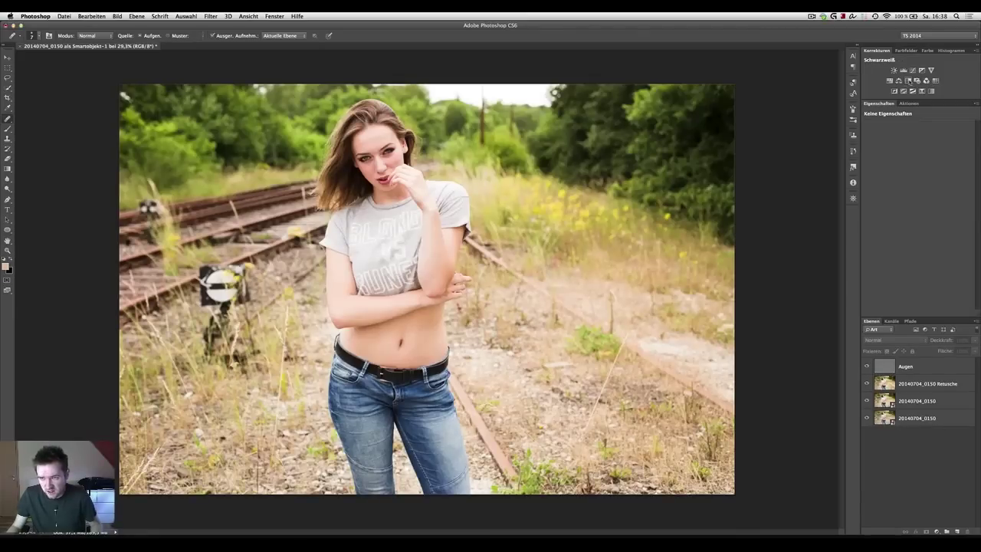
- Add a Schwarzweiß adjustment layer in Weiches Licht mode with lowered opacity, toggled to compare
{"action": "left_click", "coordinate": [908, 80]}
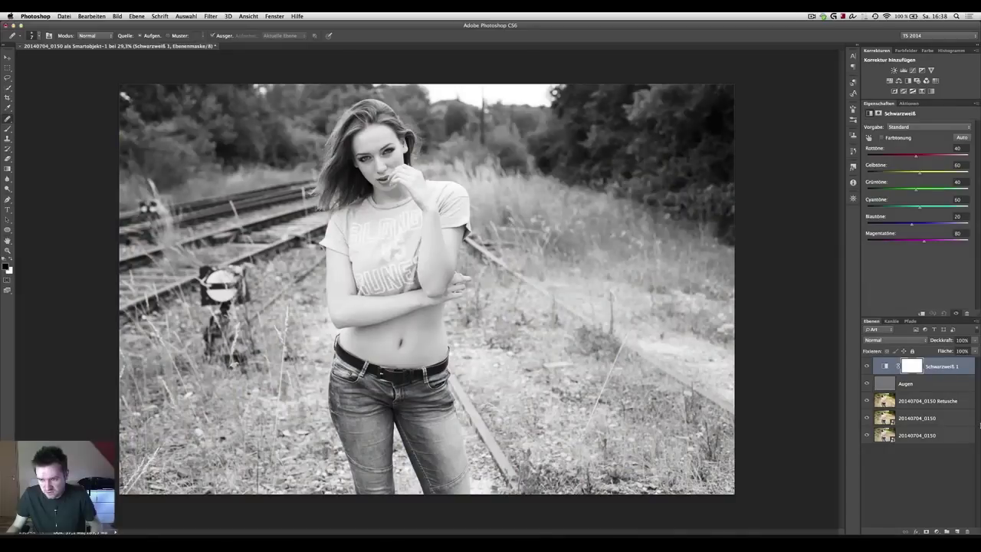
{"action": "left_click", "coordinate": [894, 342]}
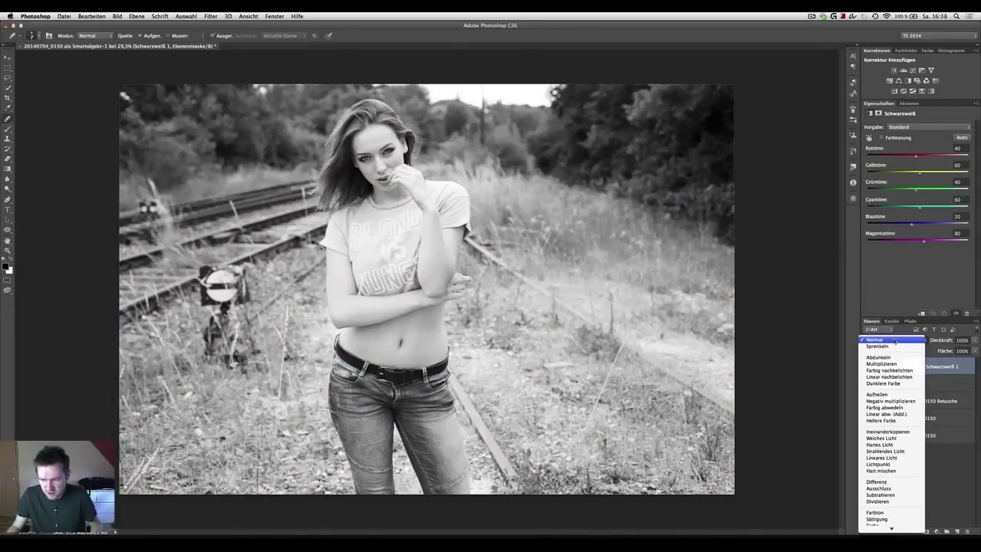
{"action": "left_click", "coordinate": [890, 438]}
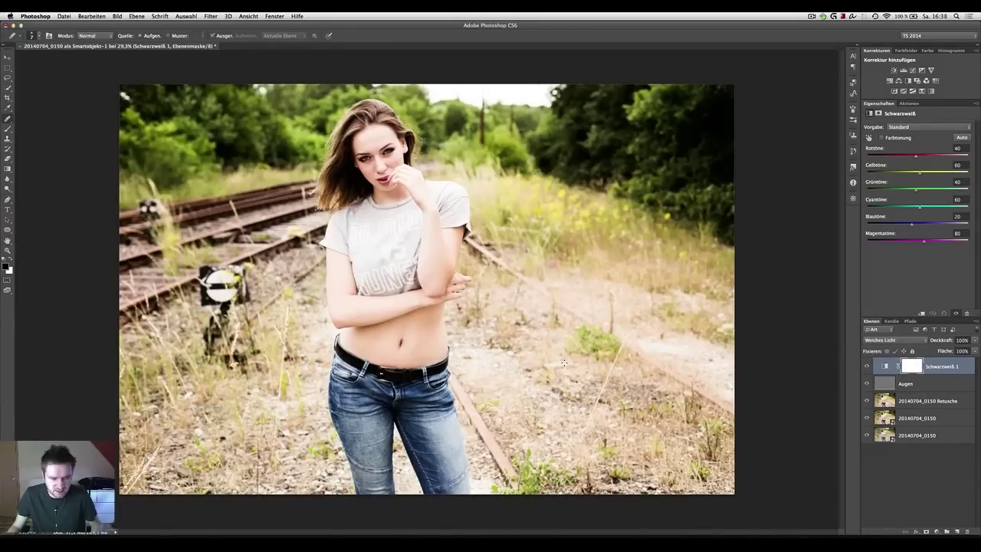
{"action": "left_click_drag", "start_coordinate": [942, 343], "coordinate": [920, 345]}
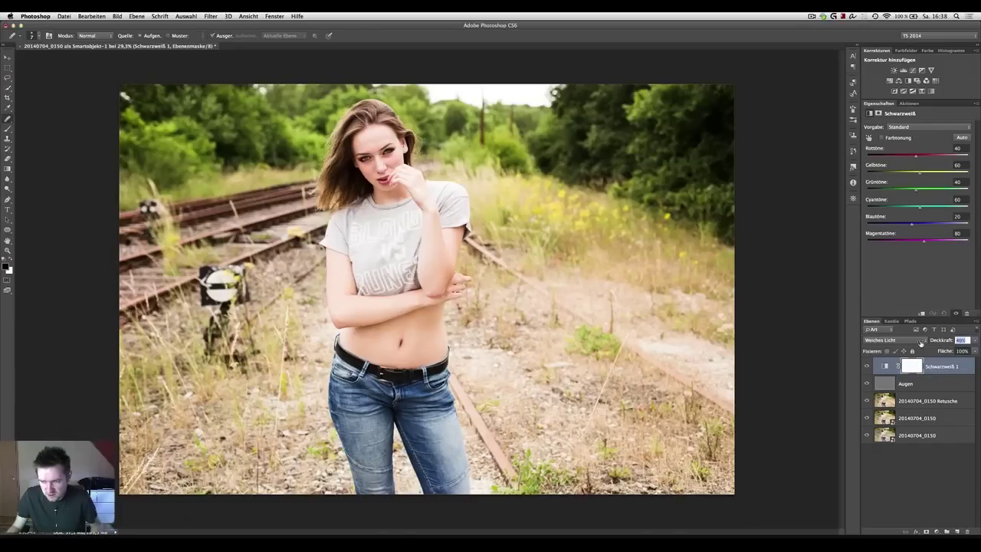
{"action": "left_click", "coordinate": [867, 366]}
{"action": "left_click", "coordinate": [867, 366]}
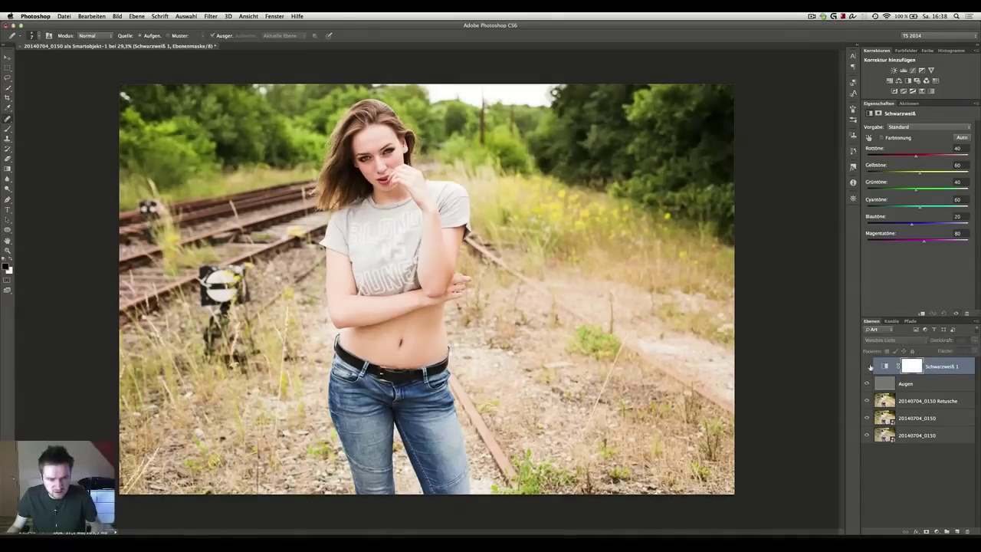
{"action": "left_click", "coordinate": [867, 366]}
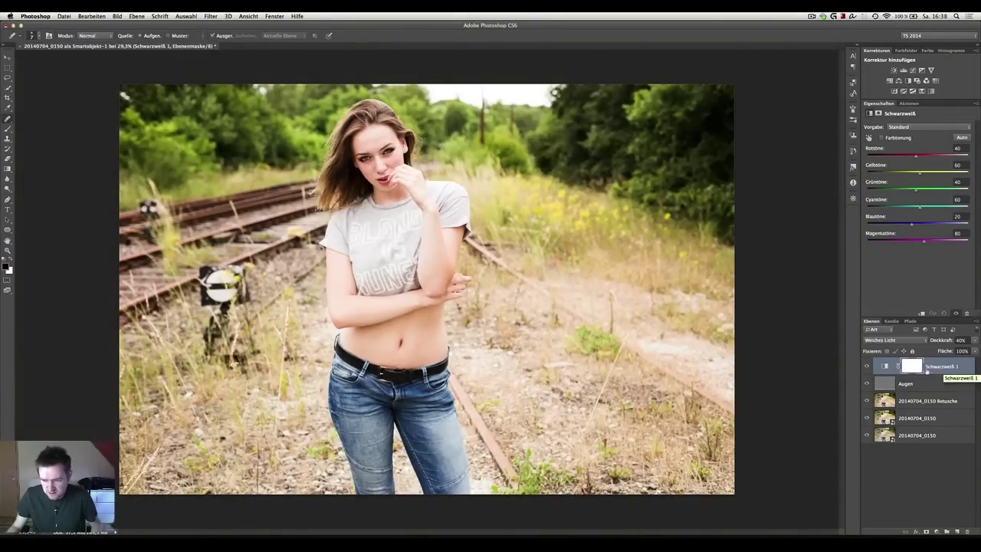
- Set the black-and-white layer to about 30% opacity and toggle it to compare
{"action": "left_click", "coordinate": [928, 369]}
{"action": "left_click_drag", "start_coordinate": [946, 343], "coordinate": [941, 342]}
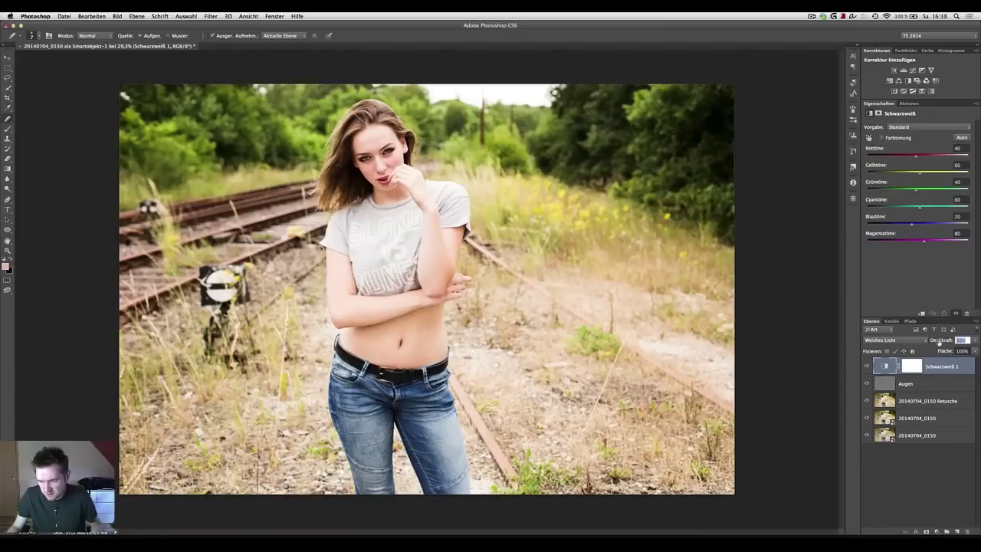
{"action": "left_click", "coordinate": [867, 367]}
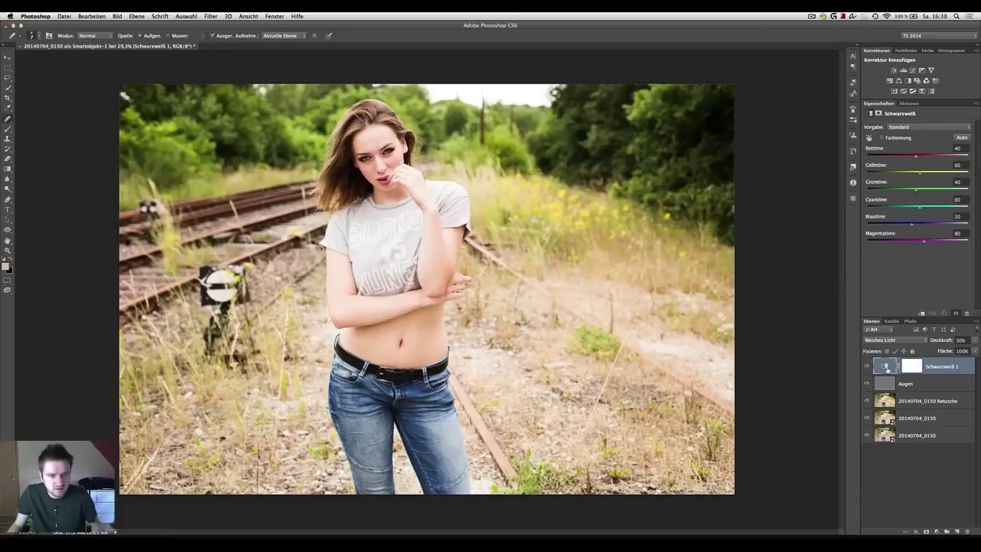
{"action": "left_click", "coordinate": [867, 367]}
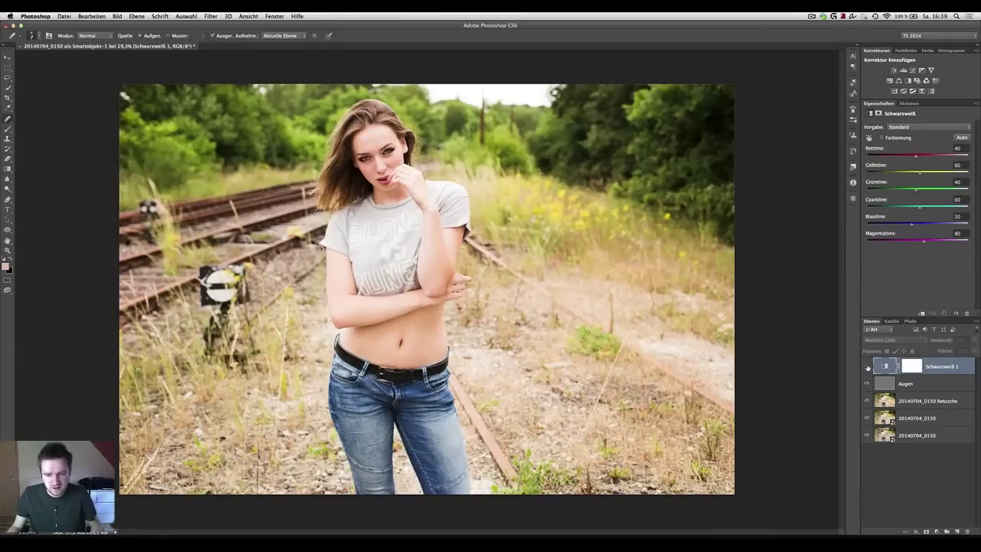
{"action": "left_click", "coordinate": [867, 367]}
{"action": "left_click", "coordinate": [868, 366]}
{"action": "left_click", "coordinate": [867, 367]}
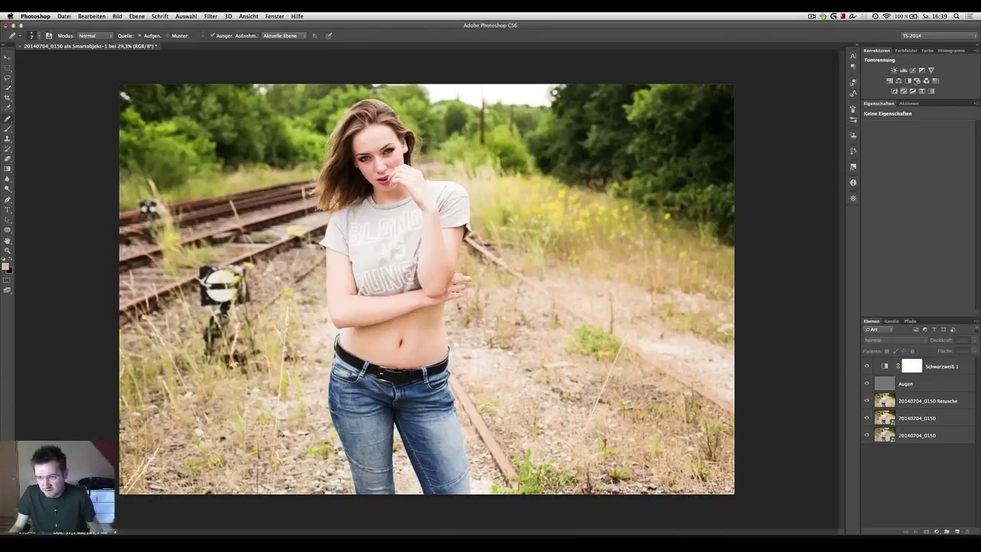
- Add a Kurven curves layer, lifting the red curve and raising the blue midtones
{"action": "left_click", "coordinate": [912, 69]}
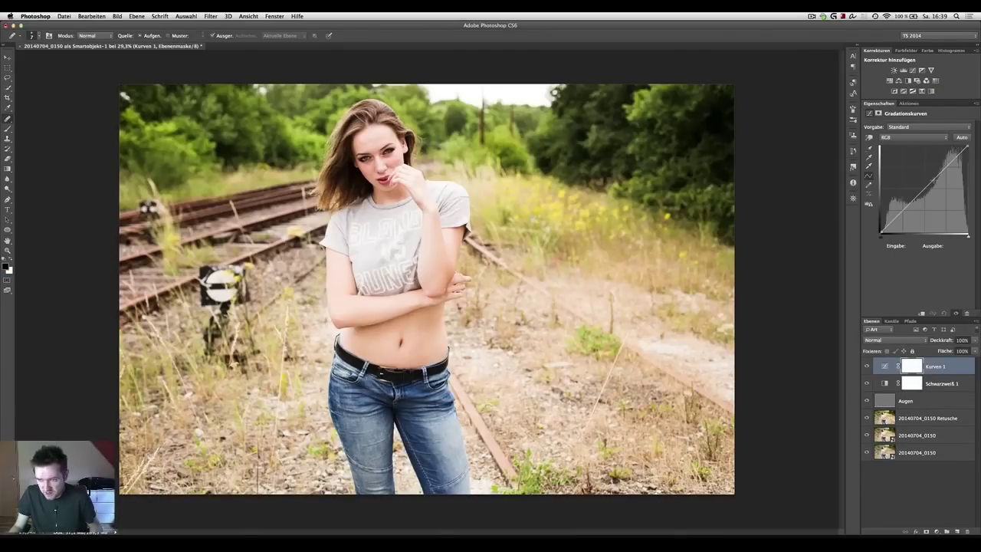
{"action": "left_click", "coordinate": [931, 137]}
{"action": "key", "text": "Return"}
{"action": "left_click_drag", "start_coordinate": [915, 198], "coordinate": [915, 177]}
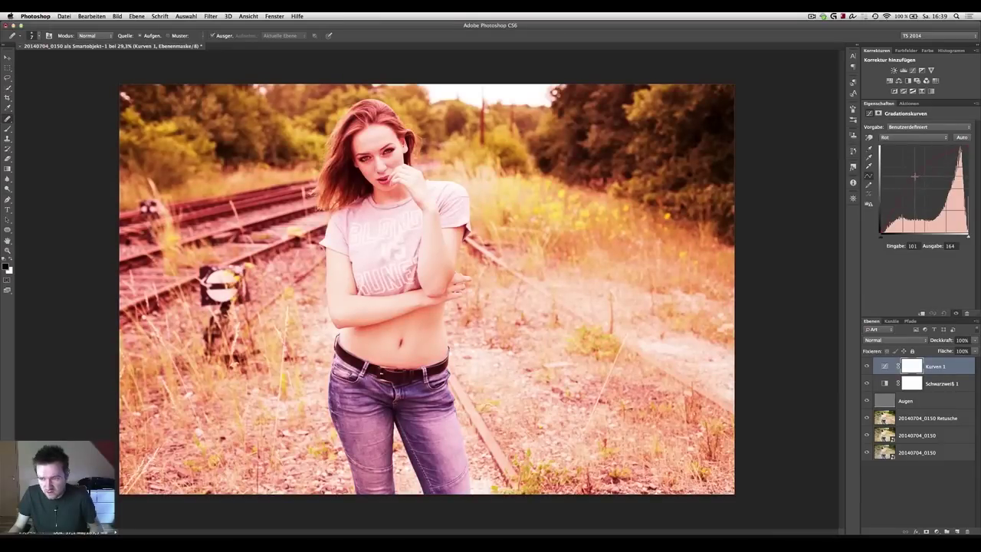
{"action": "left_click", "coordinate": [920, 138]}
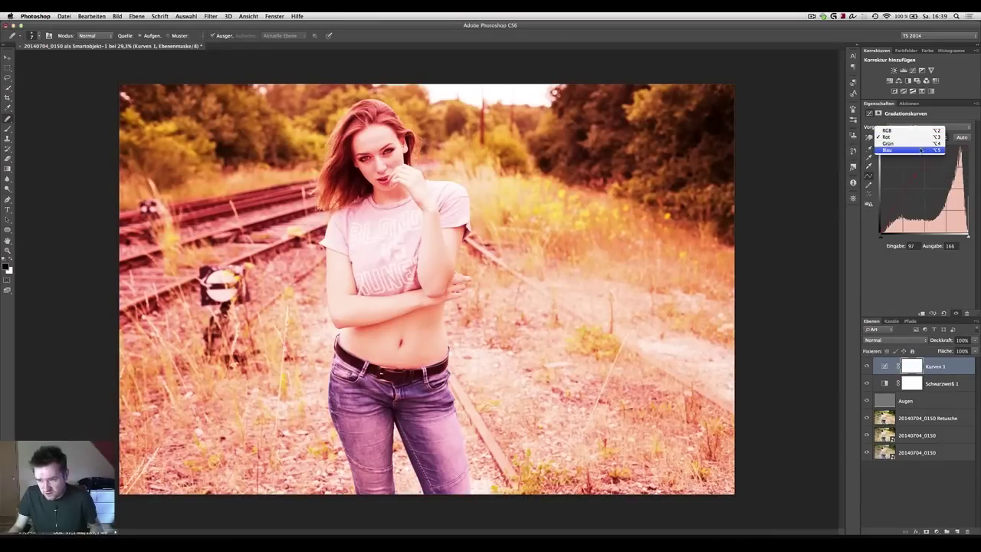
{"action": "left_click", "coordinate": [923, 150]}
{"action": "mouse_move", "coordinate": [920, 193]}
{"action": "left_mouse_down"}
{"action": "mouse_move", "coordinate": [920, 178]}
{"action": "mouse_move", "coordinate": [931, 191]}
{"action": "left_mouse_up"}
- Adjust the green curve, return to the RGB channel, and target the Kurven 1 mask
{"action": "left_click", "coordinate": [913, 138]}
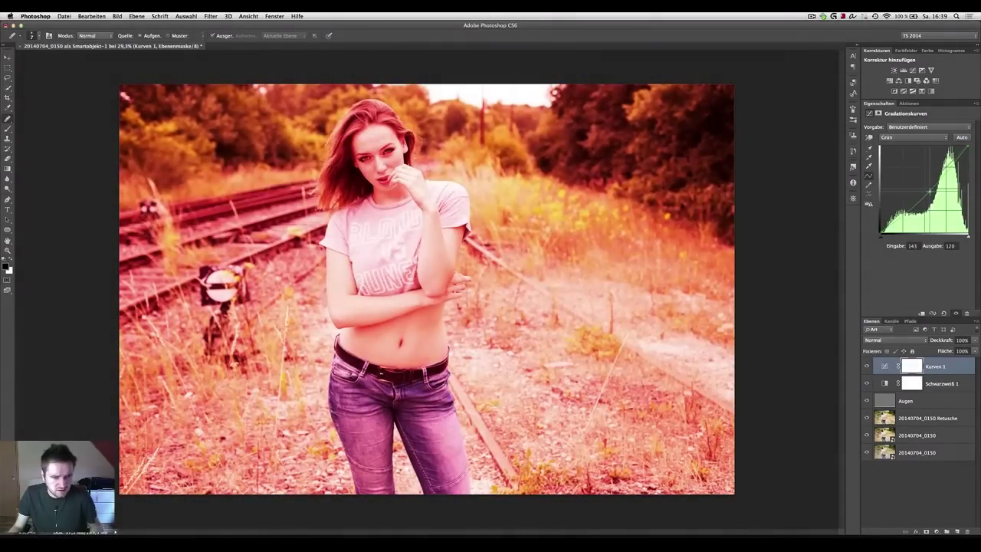
{"action": "left_click", "coordinate": [914, 136]}
{"action": "left_click", "coordinate": [893, 123]}
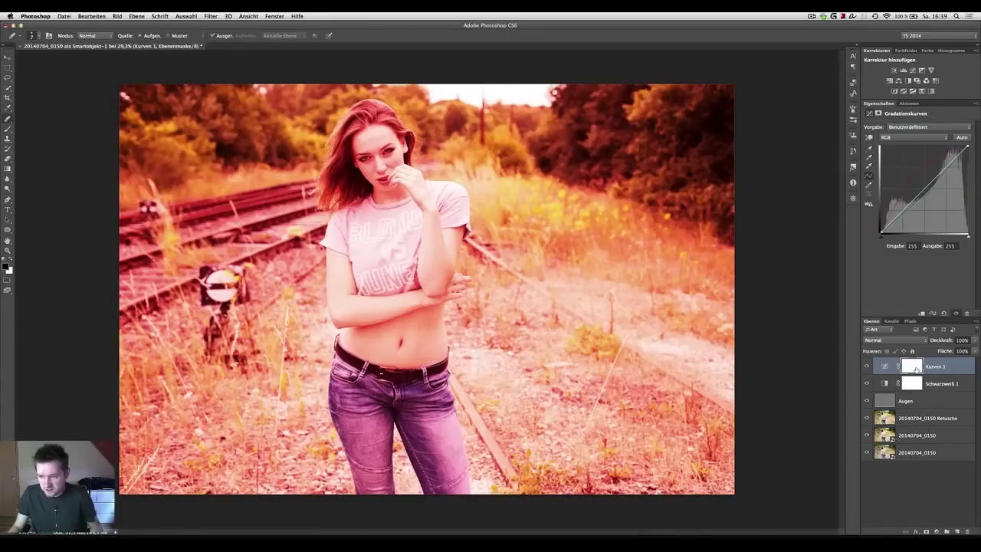
{"action": "left_click", "coordinate": [917, 368]}
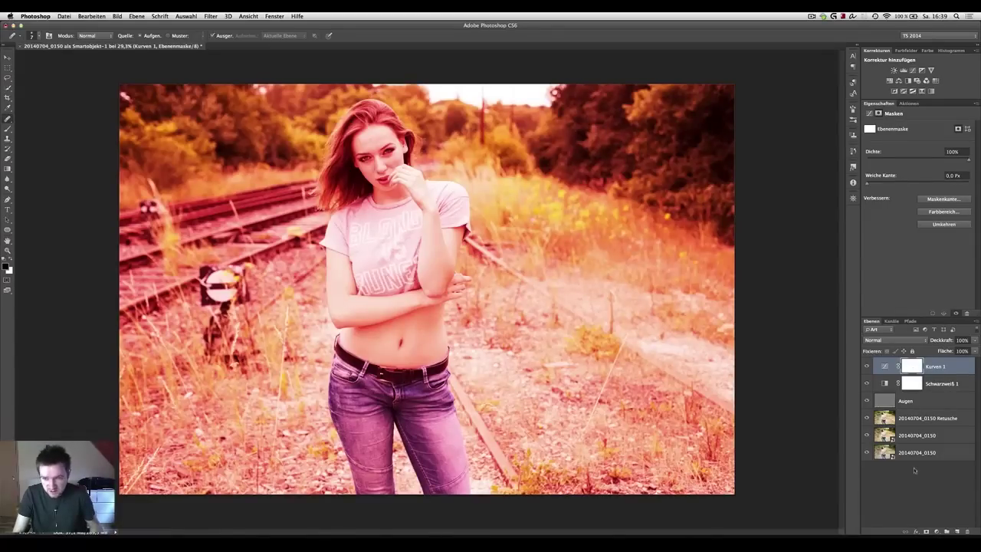
- Invert the Kurven 1 mask and set up a ~557 px white Brush at 50% opacity
{"action": "key", "text": "ctrl+i"}
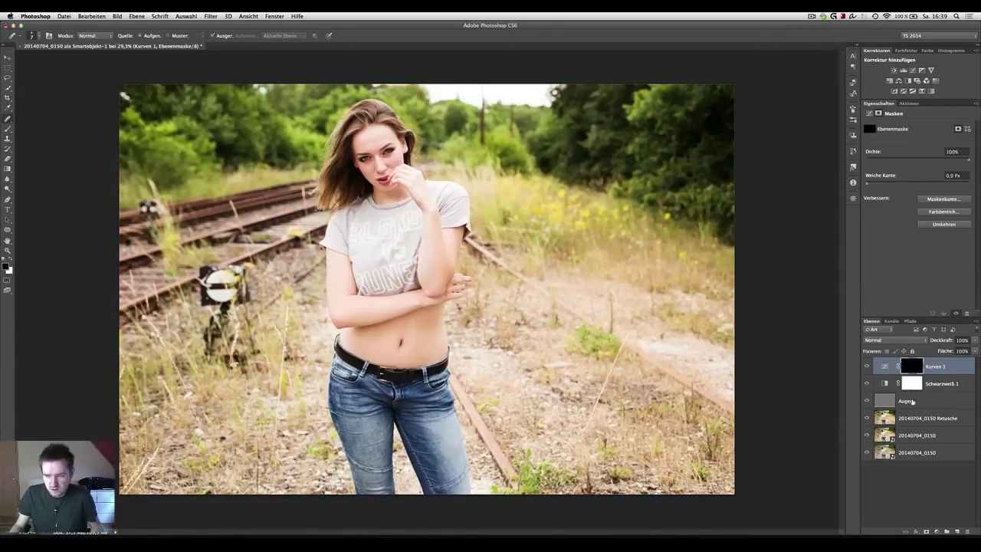
{"action": "right_click", "coordinate": [7, 128]}
{"action": "left_click", "coordinate": [43, 127]}
{"action": "left_click_drag", "start_coordinate": [295, 207], "coordinate": [264, 206]}
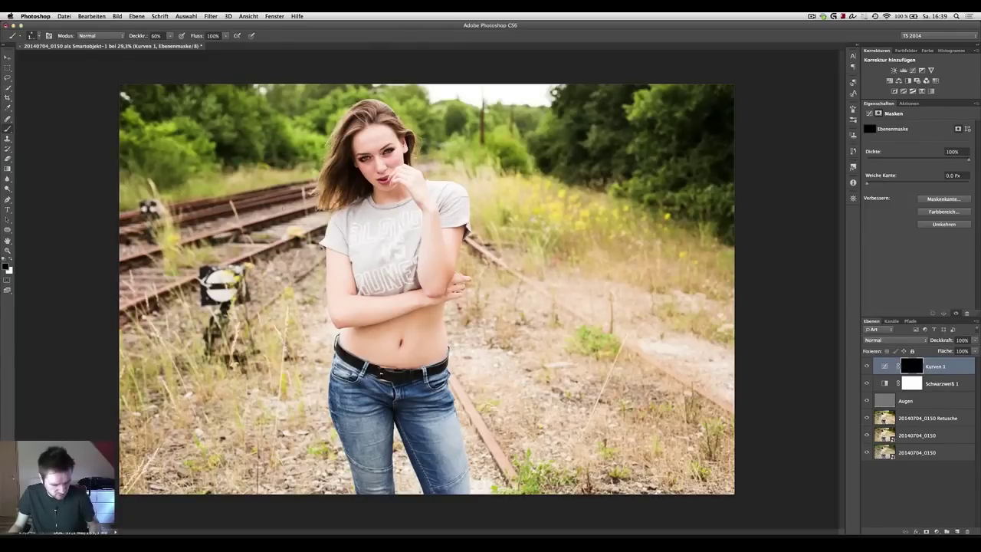
{"action": "key", "text": "3"}
{"action": "left_click_drag", "start_coordinate": [681, 262], "coordinate": [682, 262]}
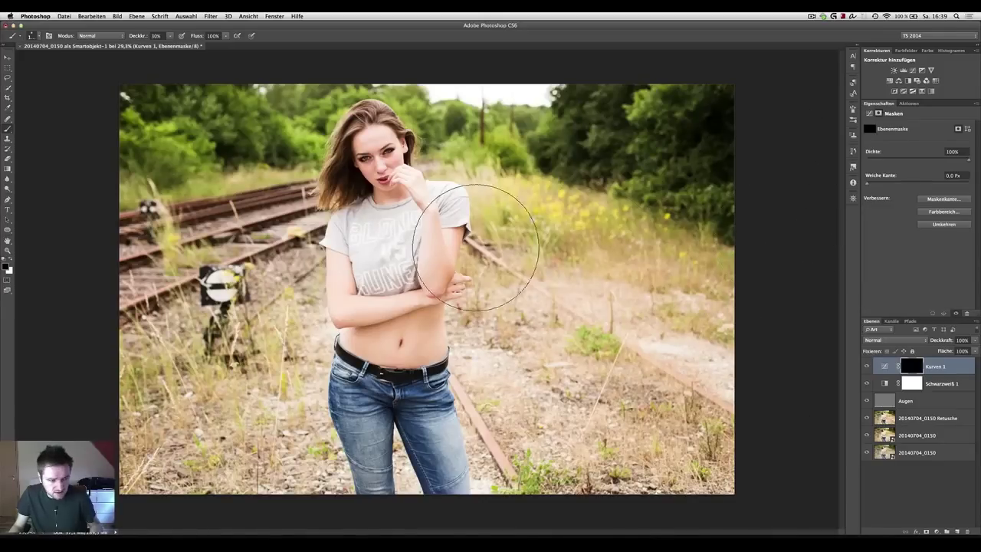
{"action": "key", "text": "x"}
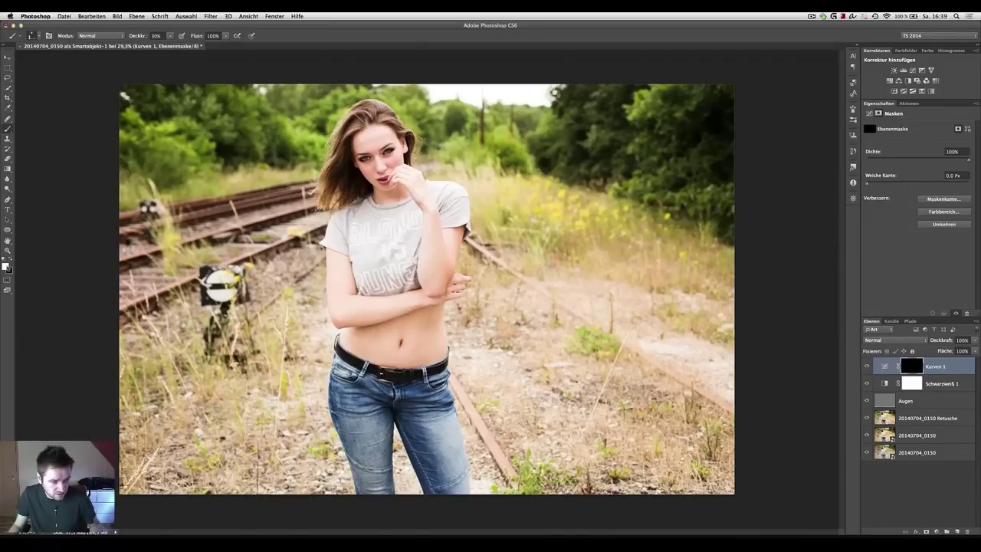
{"action": "key", "text": "x"}
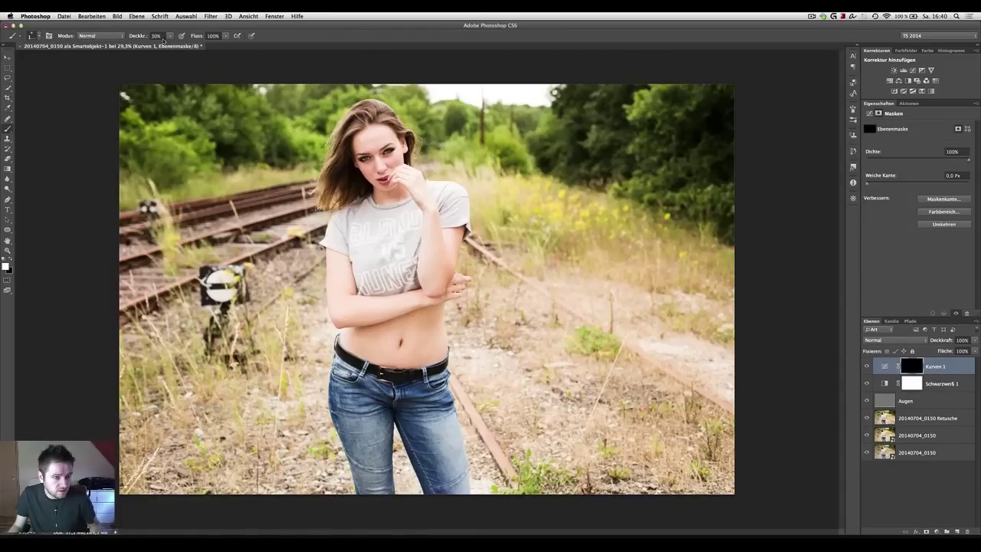
{"action": "key", "text": "5"}
- Paint the warm tint back along the right, bottom and left edges, then shrink the brush
{"action": "left_click_drag", "start_coordinate": [784, 290], "coordinate": [777, 471]}
{"action": "left_click_drag", "start_coordinate": [99, 491], "coordinate": [429, 509]}
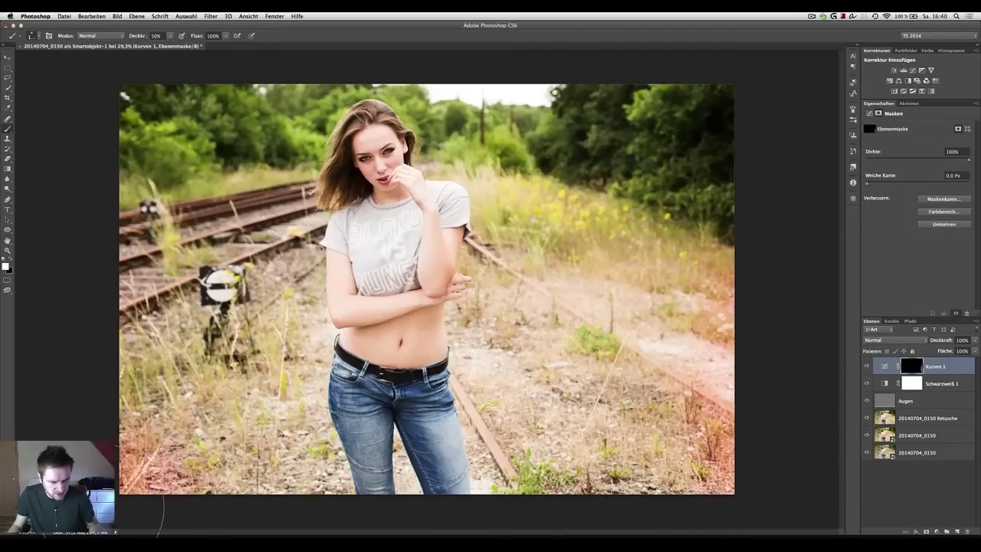
{"action": "left_click_drag", "start_coordinate": [77, 230], "coordinate": [67, 186]}
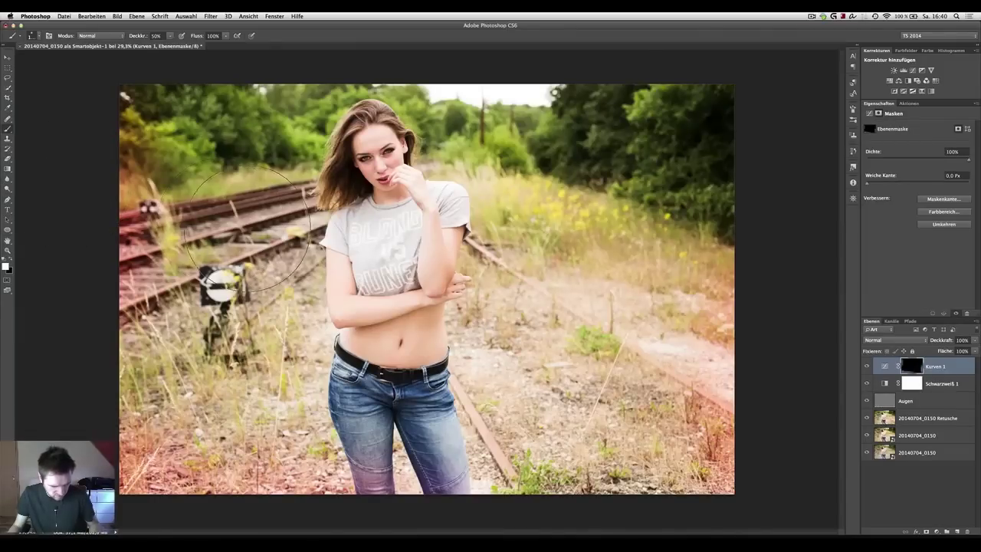
{"action": "scroll", "coordinate": [225, 98], "scroll_direction": "down", "scroll_amount": 2}
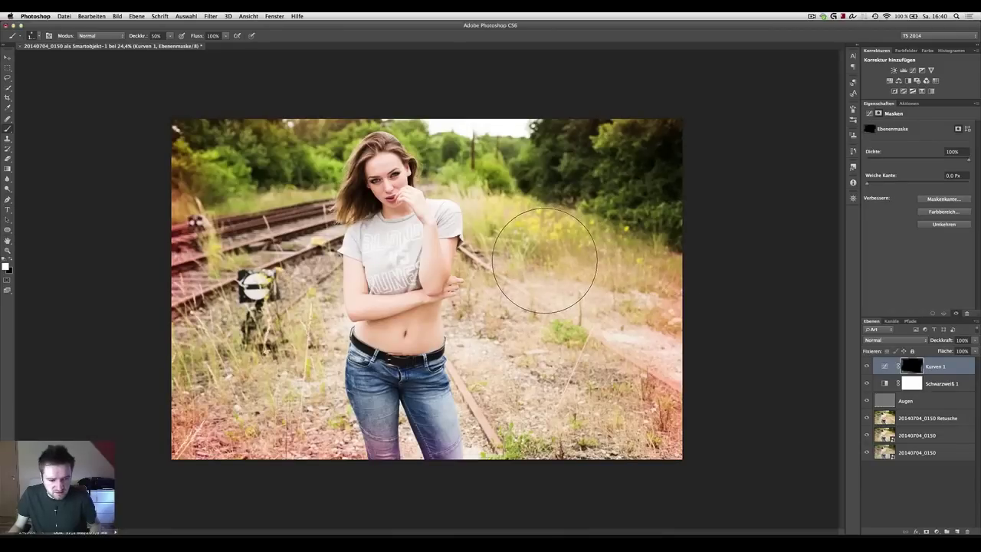
{"action": "left_click_drag", "start_coordinate": [523, 264], "coordinate": [498, 263]}
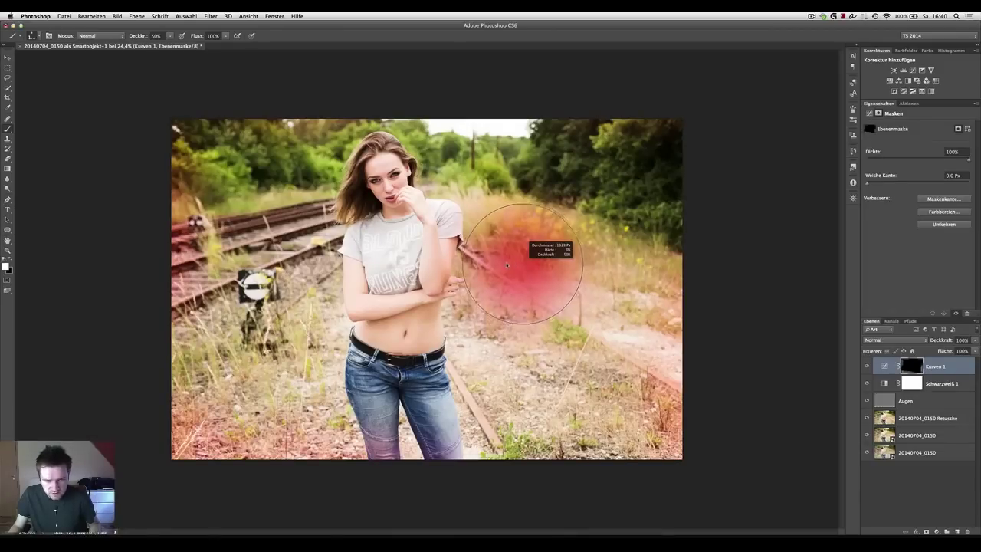
{"action": "scroll", "coordinate": [491, 257], "scroll_direction": "down", "scroll_amount": 2}
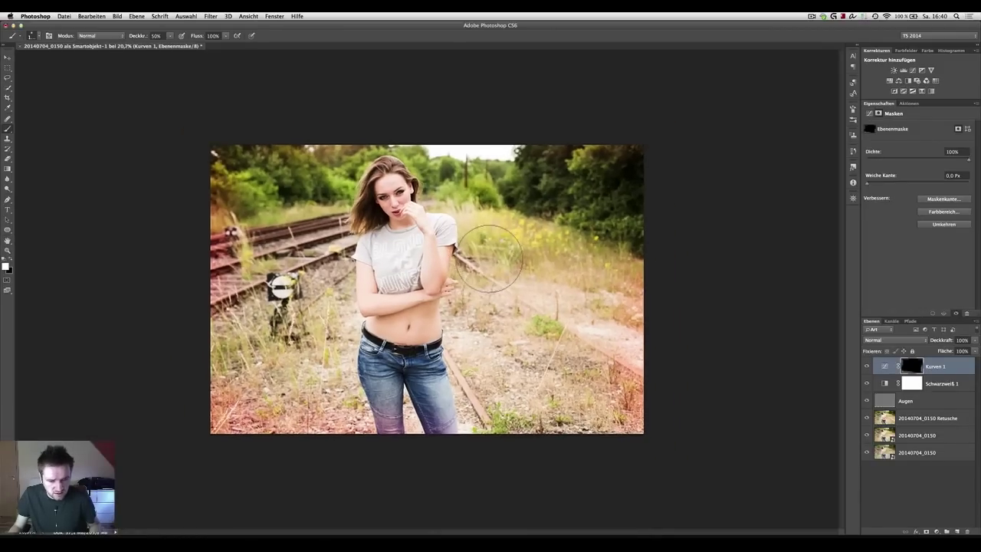
- Lower the Kurven 1 red-channel curve point to soften the tint, then check the blue channel
{"action": "left_click", "coordinate": [885, 367]}
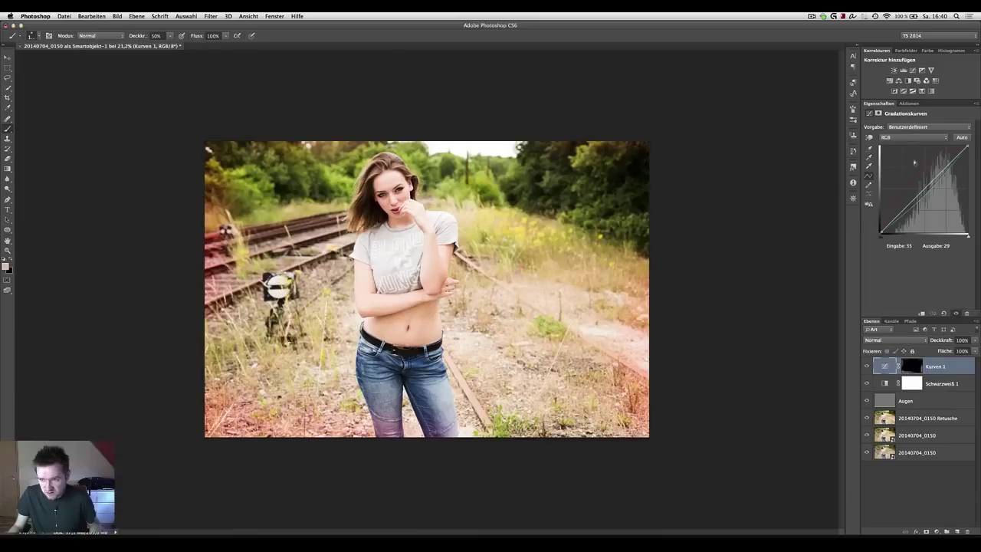
{"action": "left_click", "coordinate": [916, 137]}
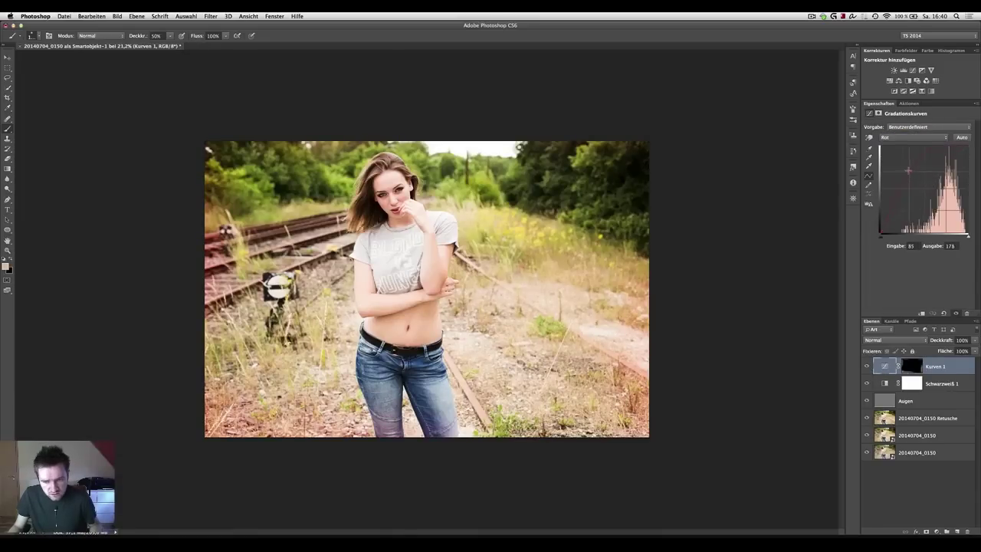
{"action": "left_click_drag", "start_coordinate": [908, 170], "coordinate": [905, 171]}
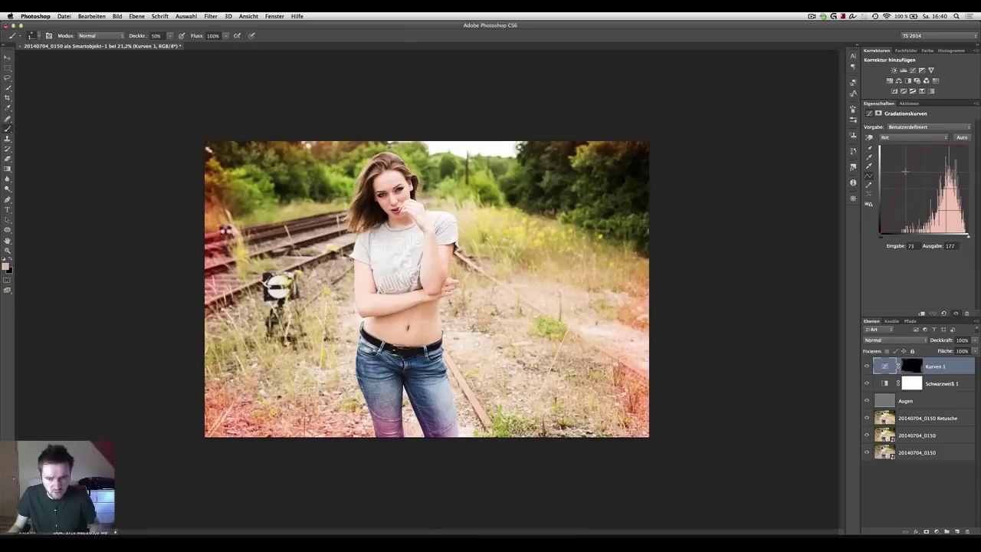
{"action": "left_click", "coordinate": [914, 137]}
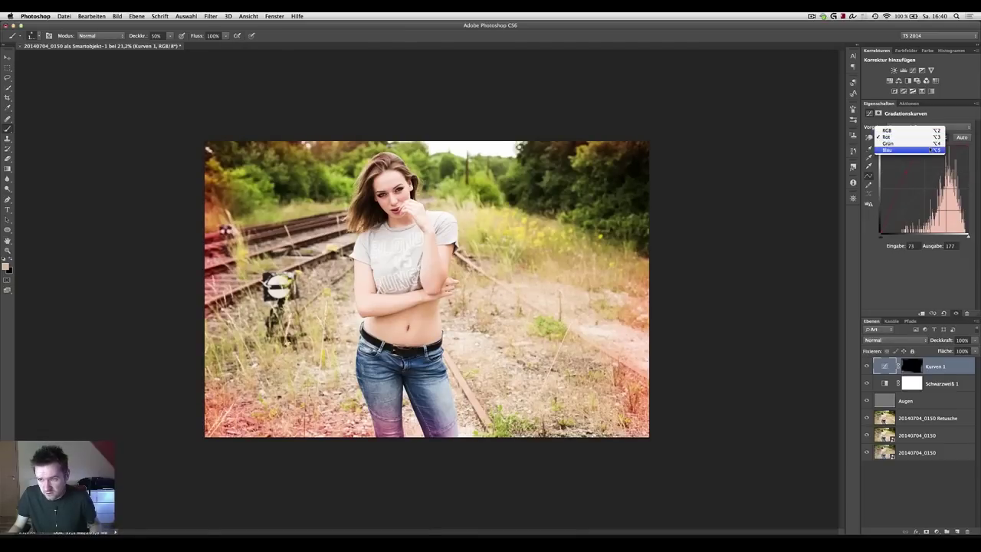
{"action": "left_click", "coordinate": [905, 154]}
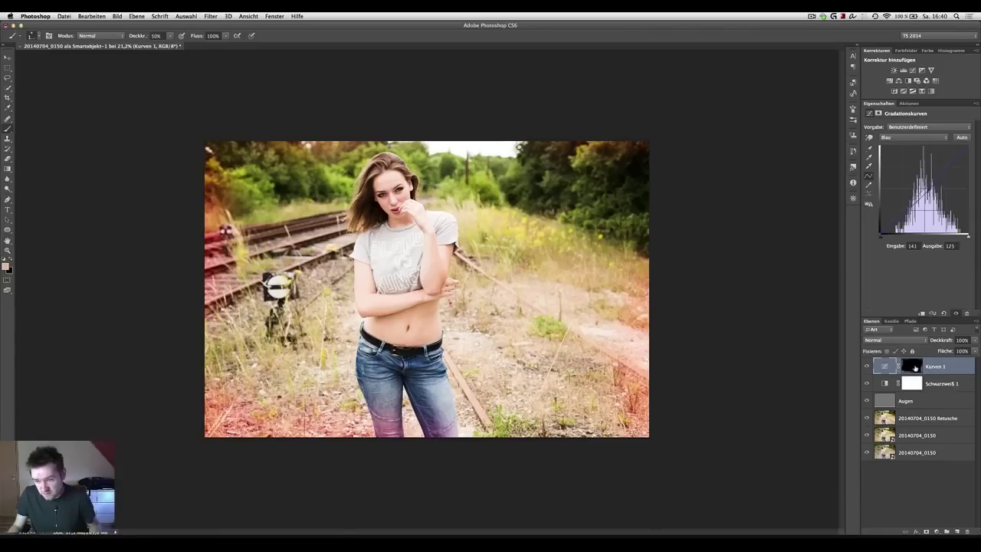
- Return to the Kurven 1 mask with black as painting colour, resize the brush, and deselect
{"action": "left_click", "coordinate": [914, 367]}
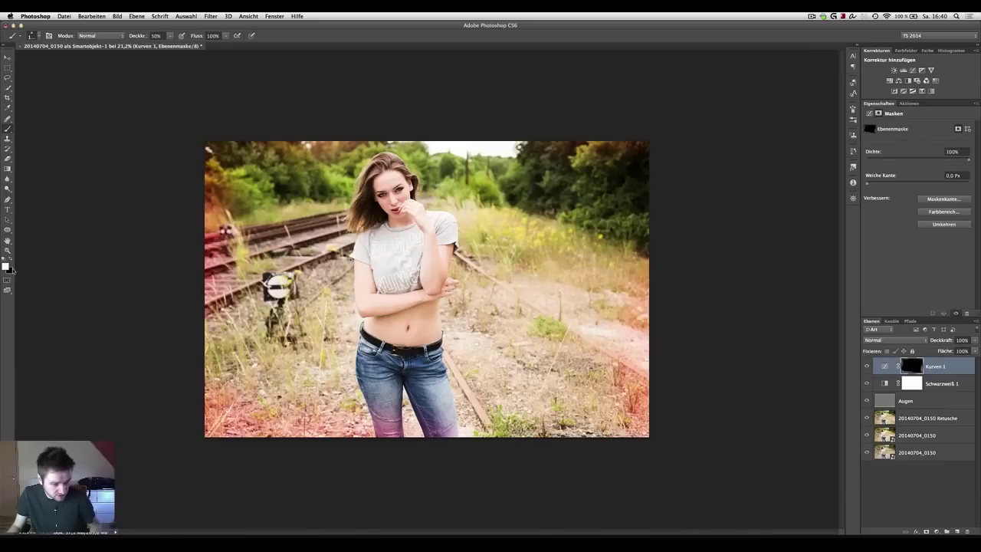
{"action": "key", "text": "x"}
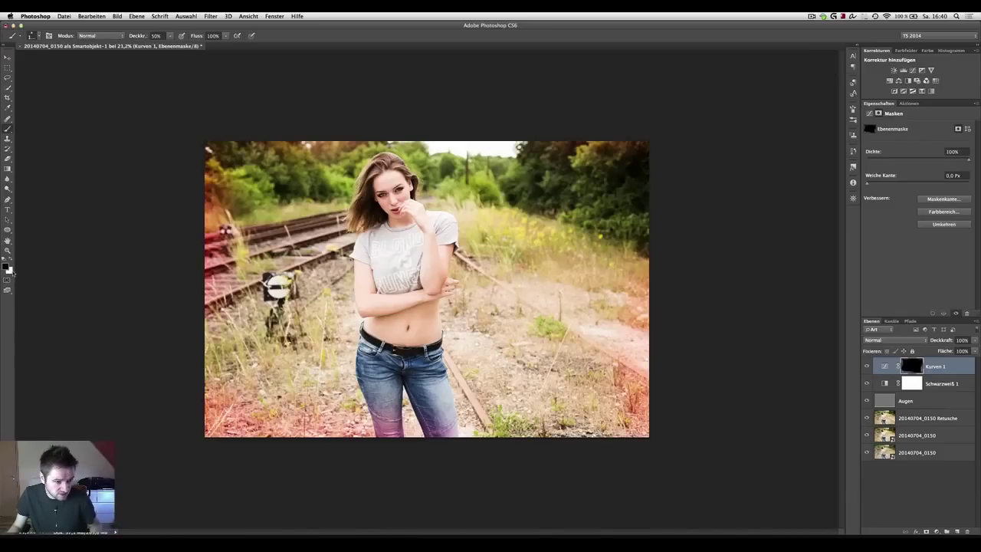
{"action": "left_click_drag", "start_coordinate": [273, 350], "coordinate": [347, 388]}
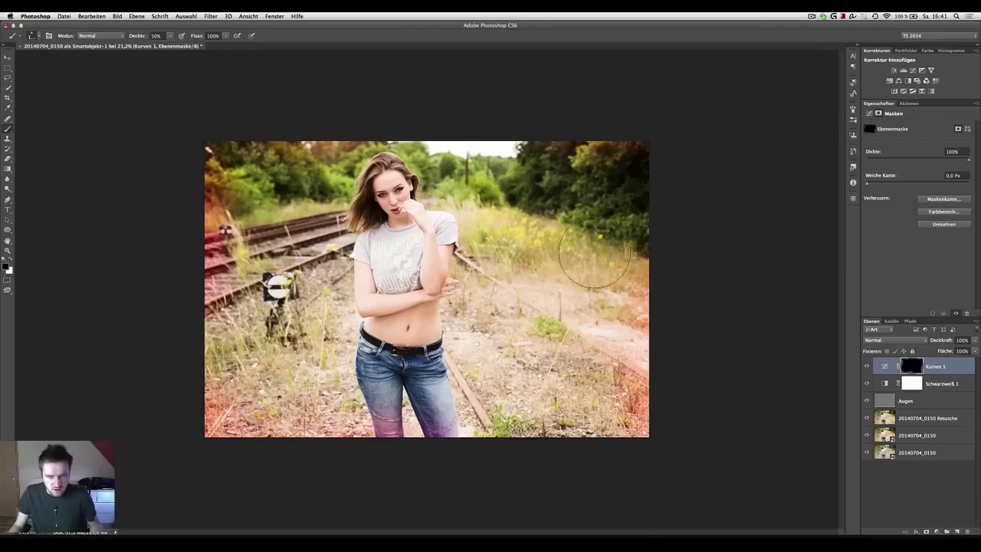
{"action": "left_click", "coordinate": [926, 496]}
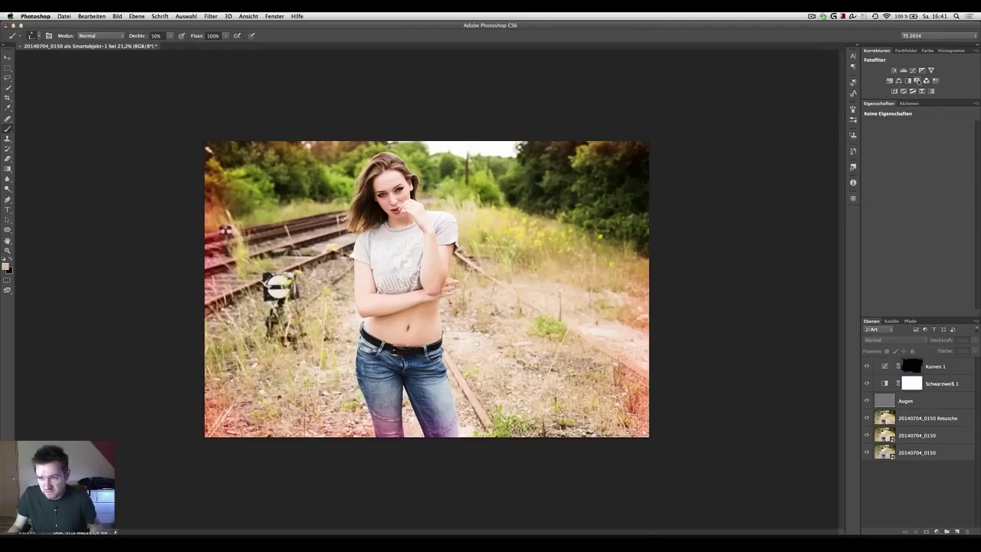
{"action": "left_click", "coordinate": [917, 81]}
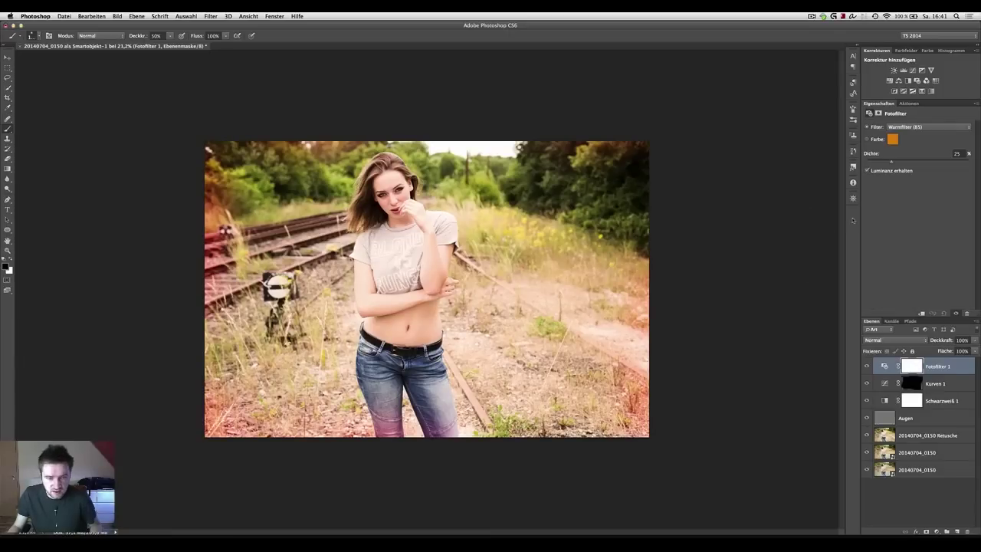
{"action": "left_click", "coordinate": [866, 366]}
{"action": "left_click", "coordinate": [866, 366]}
{"action": "left_click", "coordinate": [920, 126]}
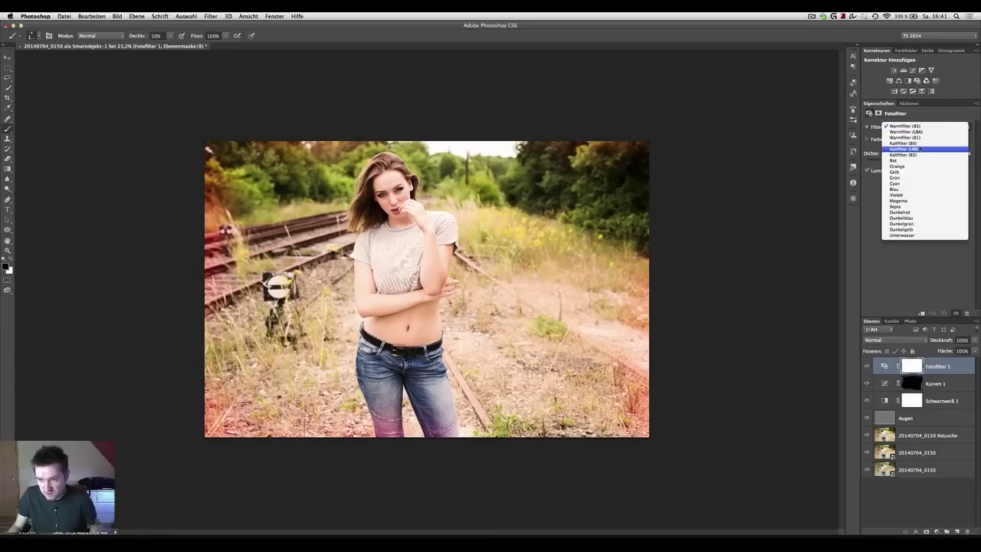
{"action": "left_click", "coordinate": [914, 145]}
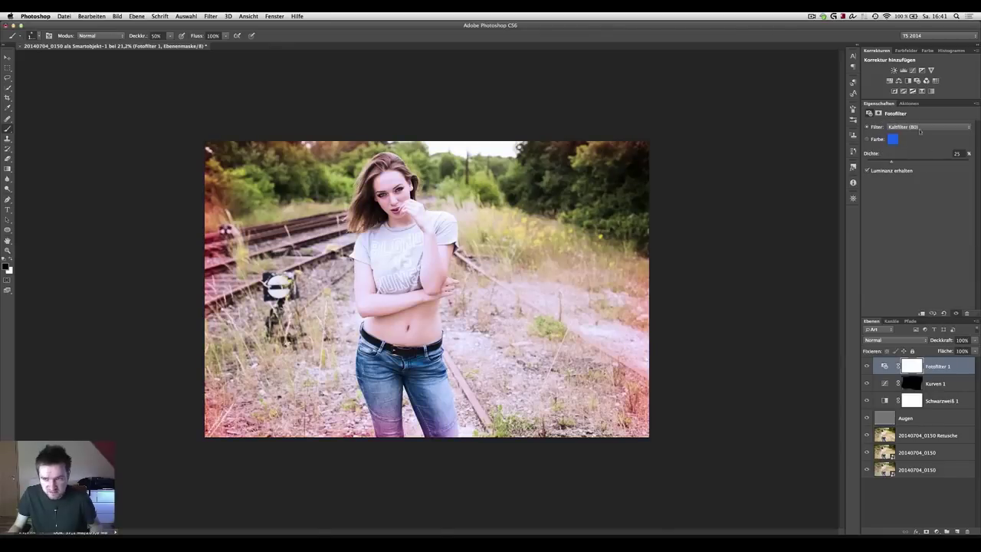
{"action": "left_click", "coordinate": [920, 127]}
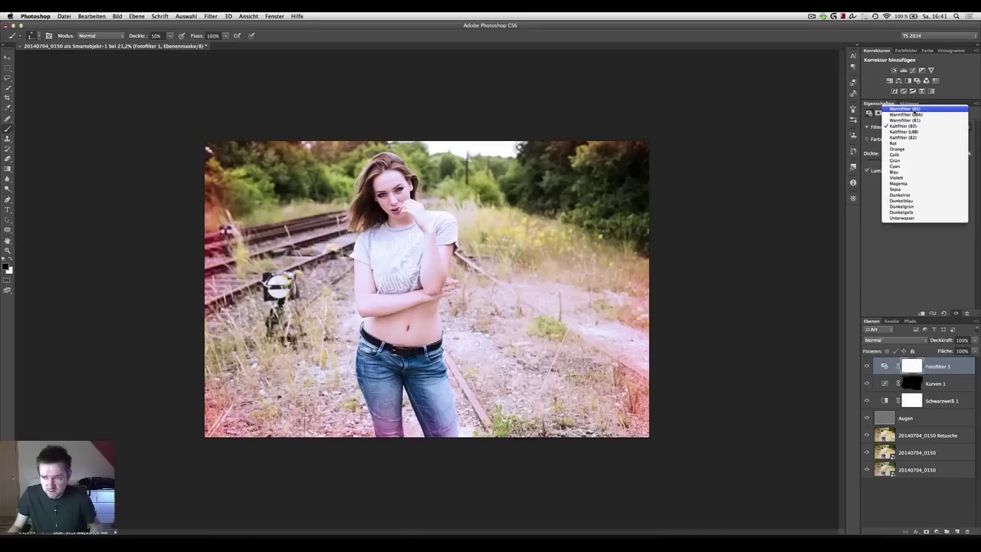
{"action": "left_click", "coordinate": [916, 110]}
{"action": "left_click", "coordinate": [916, 128]}
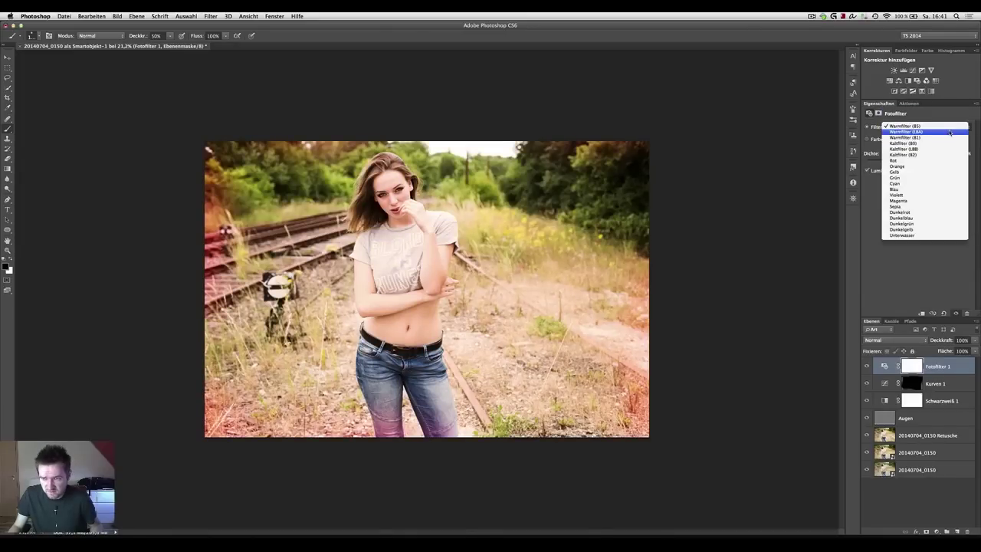
{"action": "left_click", "coordinate": [949, 128]}
{"action": "left_click", "coordinate": [934, 127]}
{"action": "left_click", "coordinate": [930, 120]}
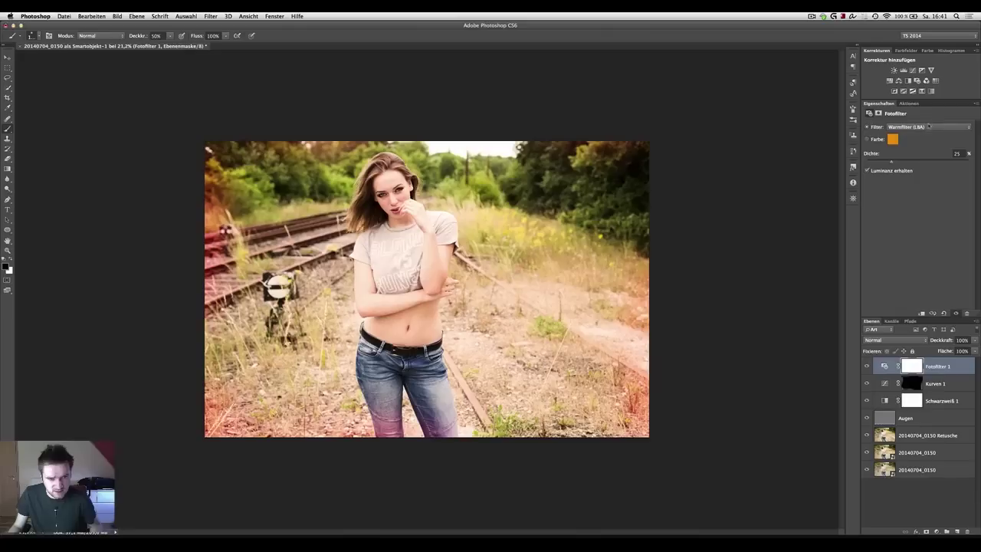
{"action": "left_click", "coordinate": [919, 126]}
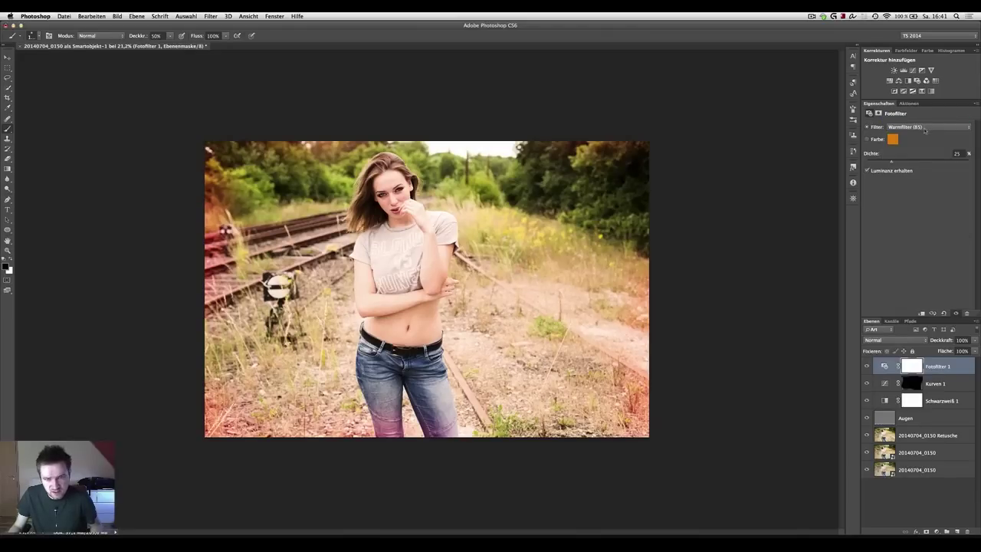
{"action": "left_click", "coordinate": [925, 128]}
{"action": "left_click", "coordinate": [919, 139]}
{"action": "left_click", "coordinate": [868, 367]}
{"action": "left_click", "coordinate": [867, 368]}
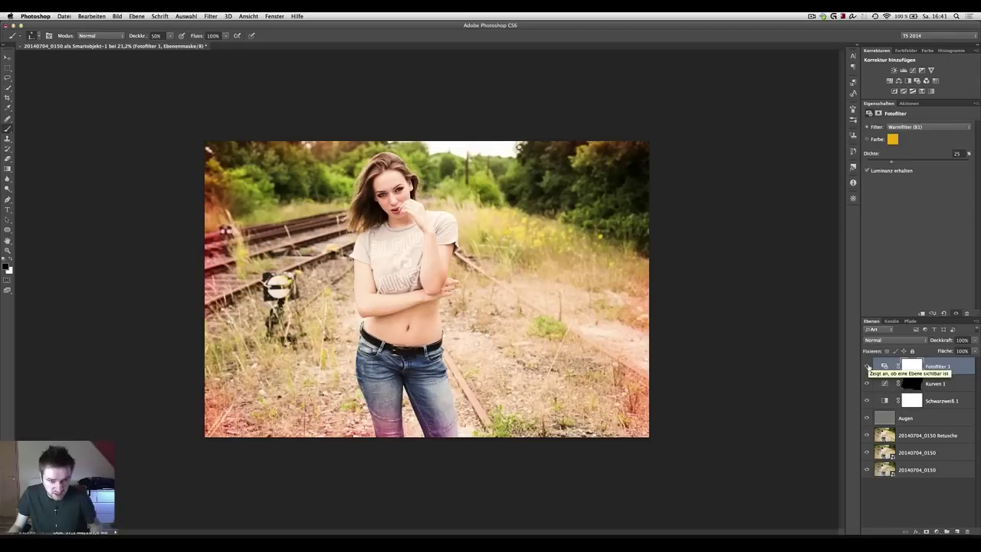
{"action": "left_click", "coordinate": [868, 368]}
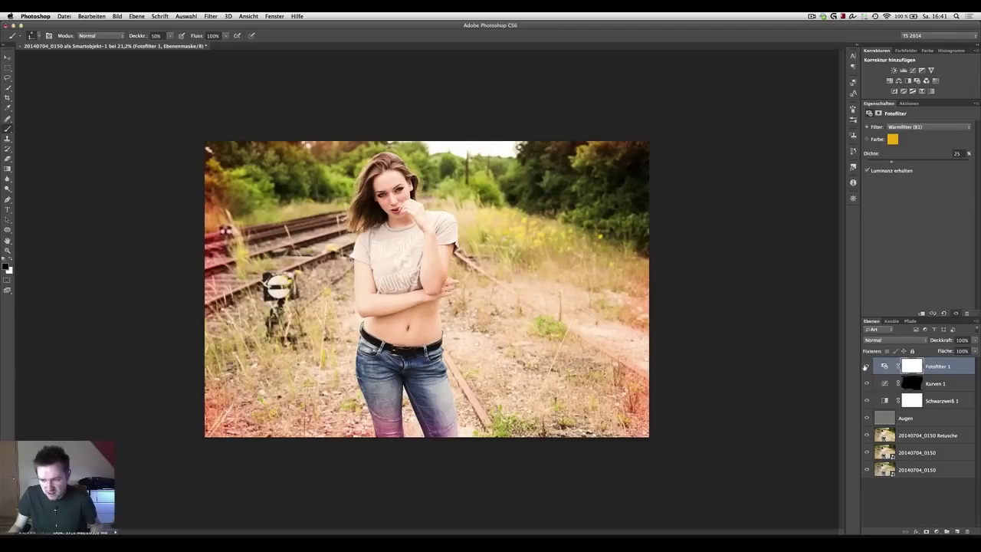
{"action": "left_click", "coordinate": [867, 368]}
{"action": "left_click", "coordinate": [866, 367]}
{"action": "left_click", "coordinate": [867, 368]}
{"action": "left_click", "coordinate": [867, 367]}
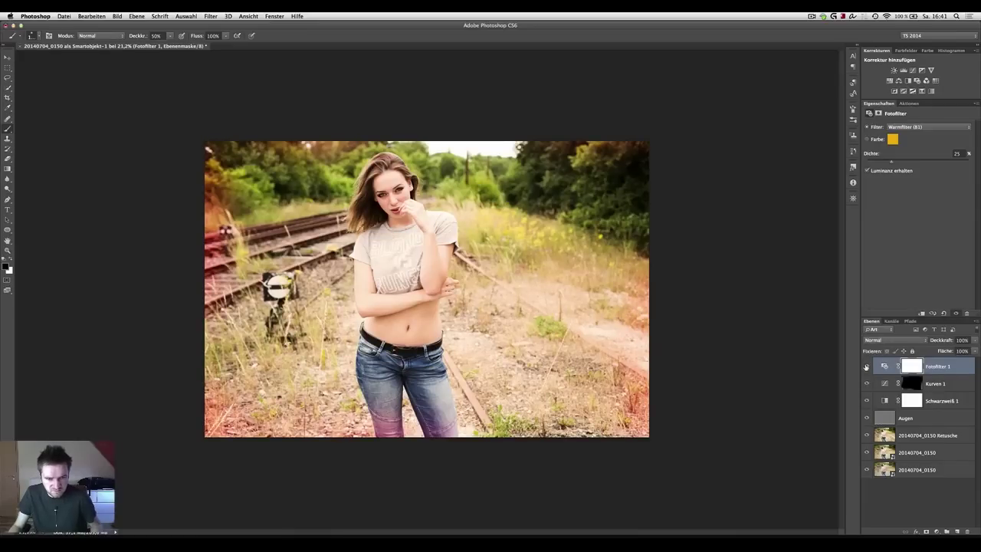
{"action": "left_click", "coordinate": [866, 367]}
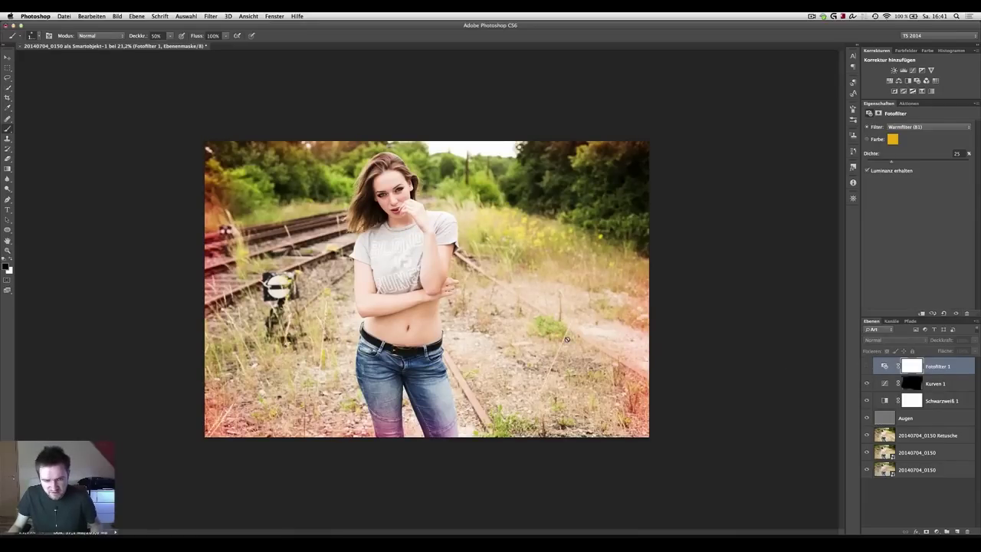
{"action": "left_click", "coordinate": [866, 367]}
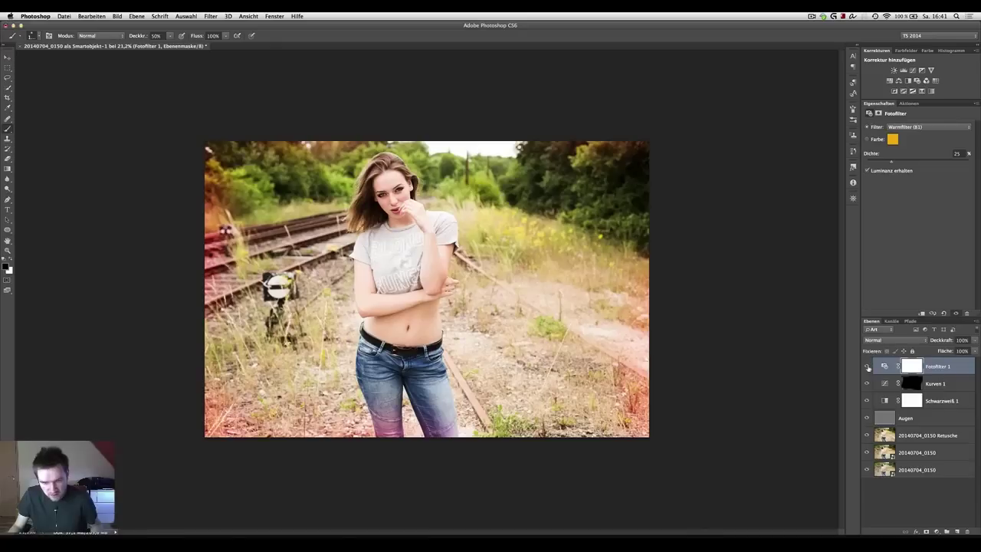
{"action": "left_click", "coordinate": [921, 492]}
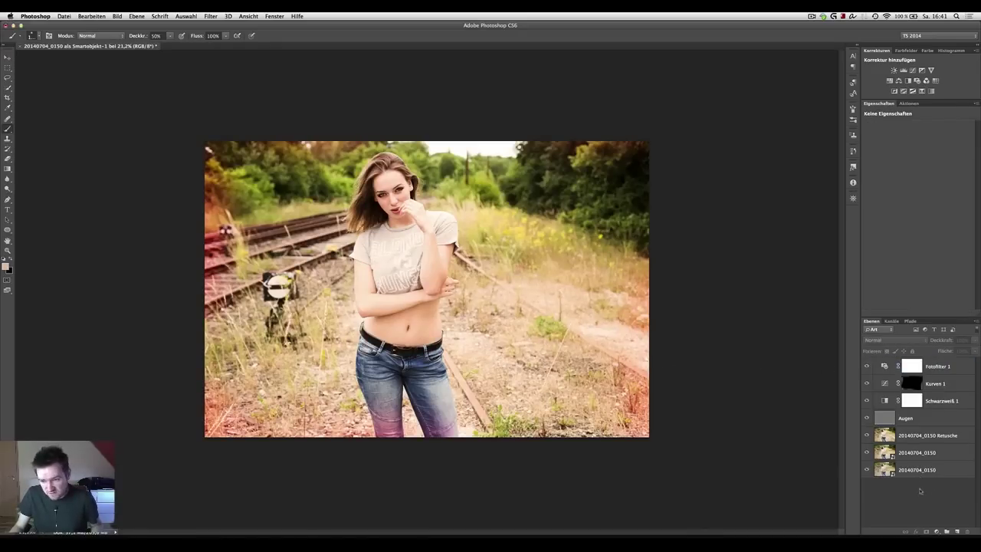
- Solo the unedited original to compare, restore all layers, and select the 20140704_0150 smart object
{"action": "left_click", "coordinate": [867, 470], "text": "alt"}
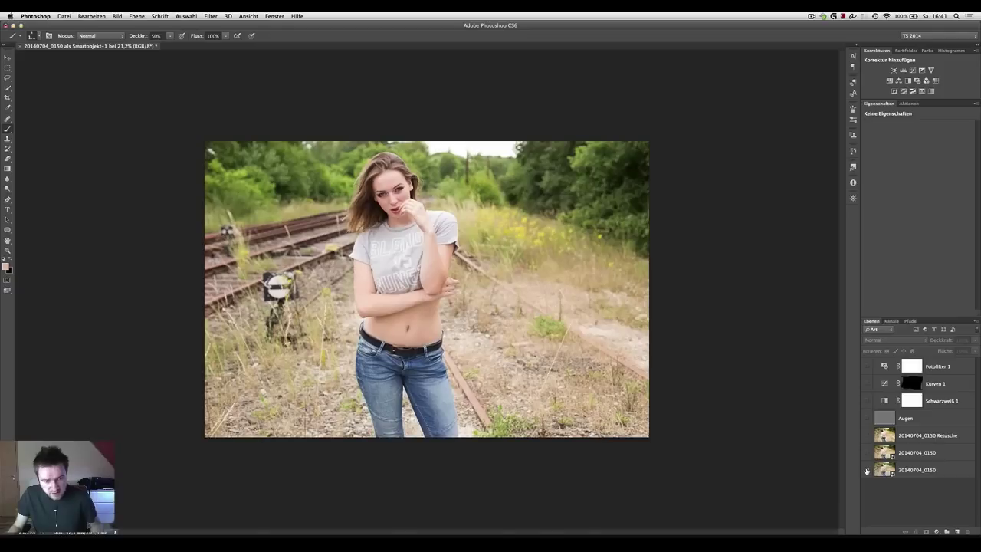
{"action": "left_click", "coordinate": [867, 471], "text": "alt"}
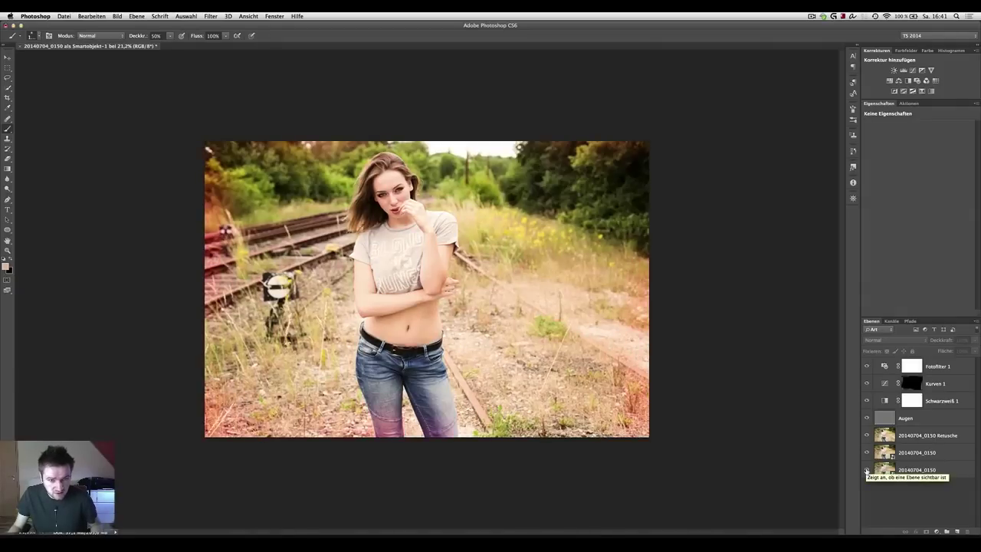
{"action": "left_click", "coordinate": [867, 470], "text": "alt"}
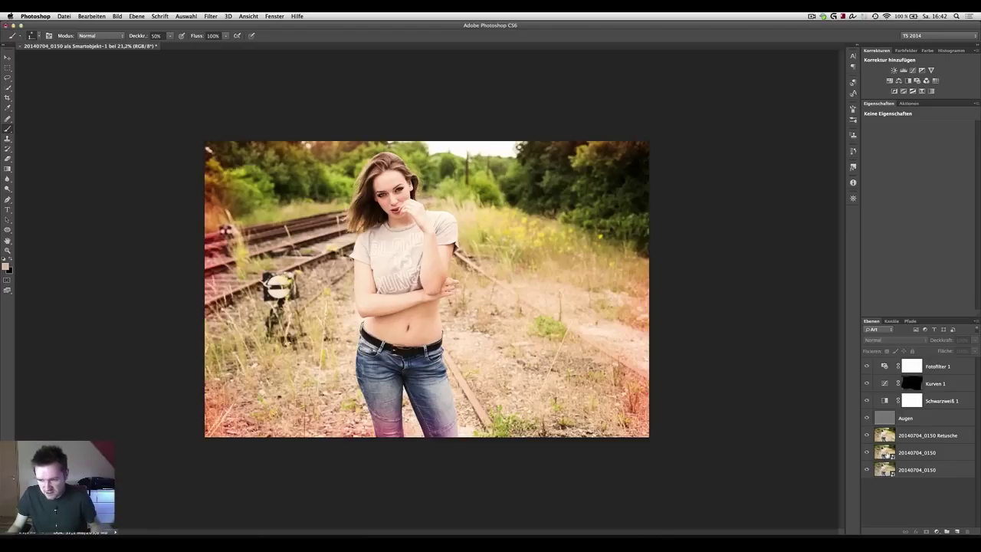
{"action": "left_click", "coordinate": [887, 453]}
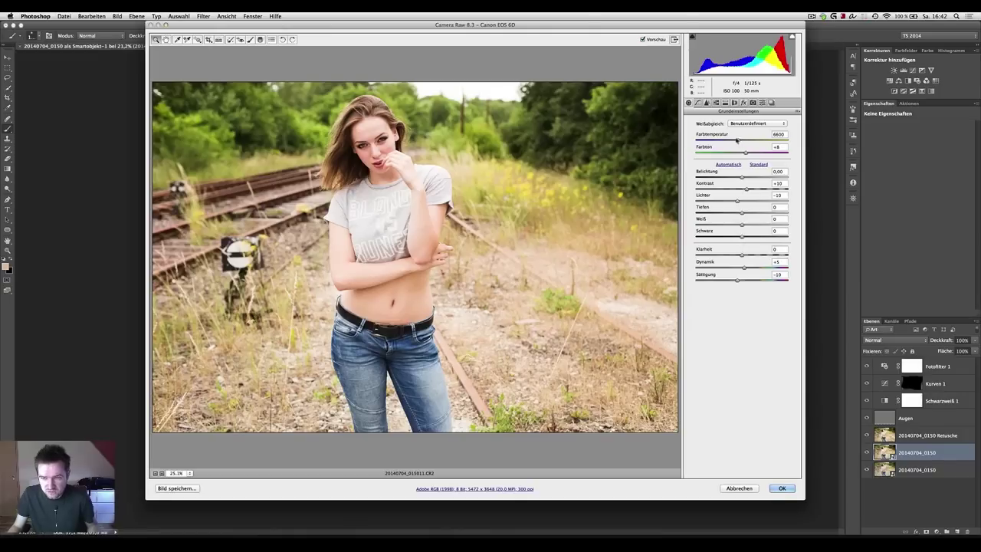
- Review the Camera Raw tone curve, detail, HSL, lens and effects tabs, then confirm with OK
{"action": "left_click", "coordinate": [698, 102]}
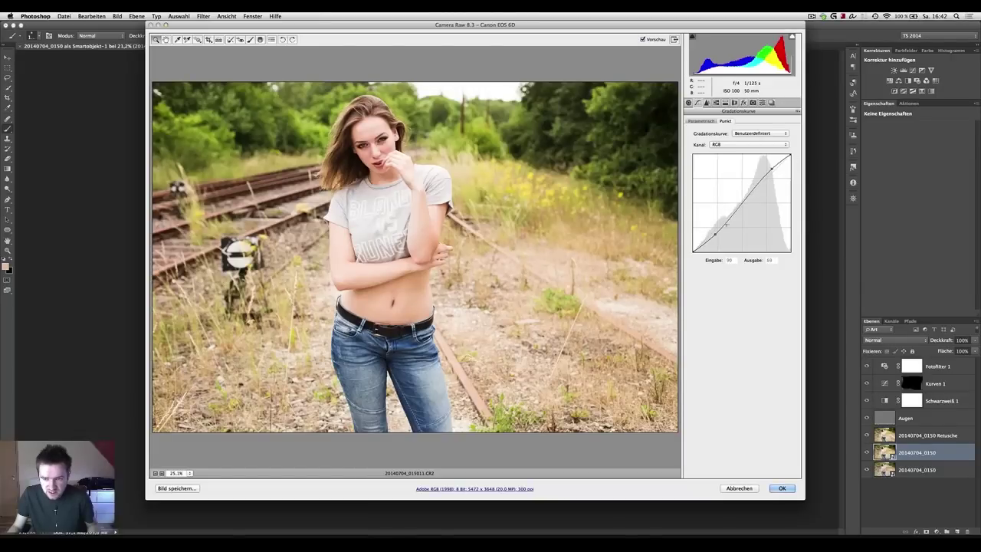
{"action": "left_click", "coordinate": [717, 103]}
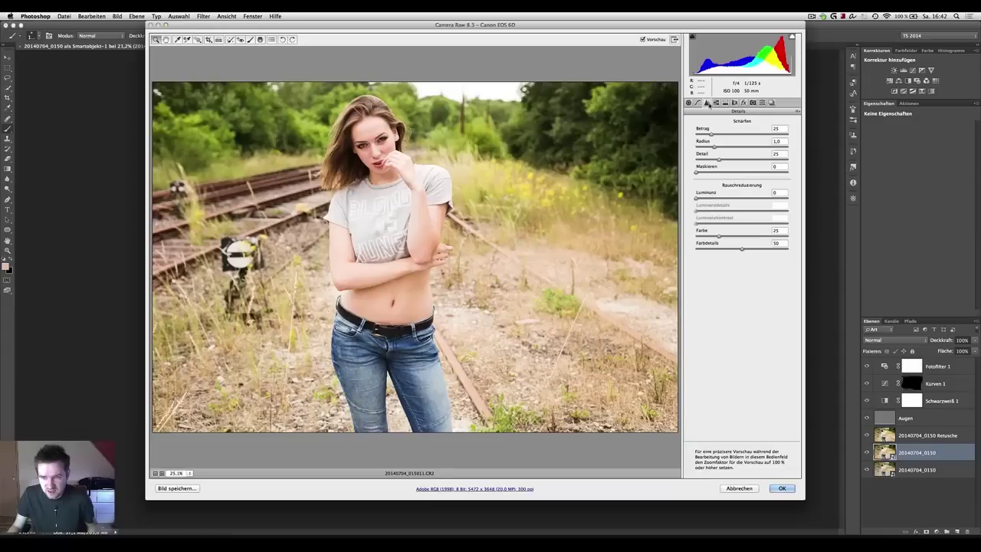
{"action": "left_click", "coordinate": [717, 102]}
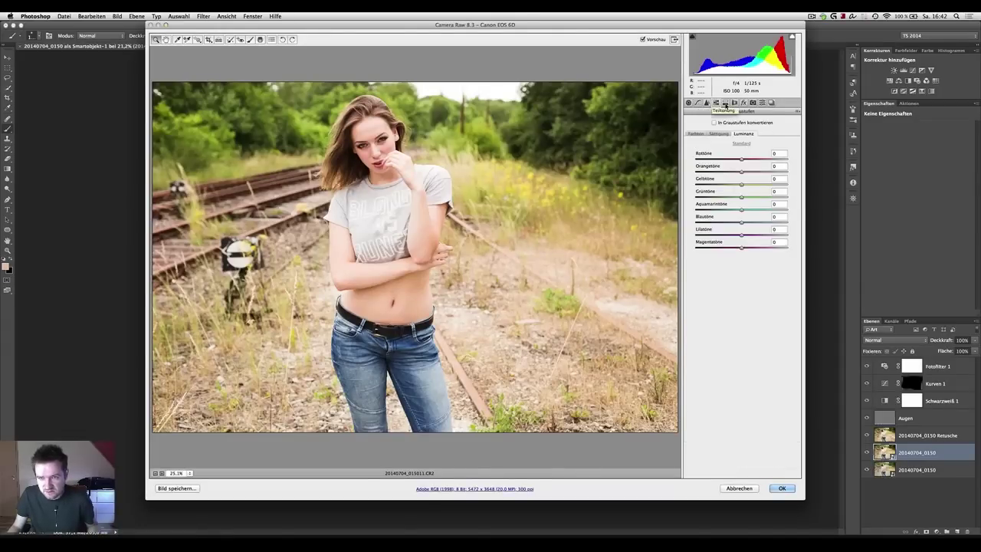
{"action": "left_click", "coordinate": [734, 103]}
{"action": "left_click", "coordinate": [744, 102]}
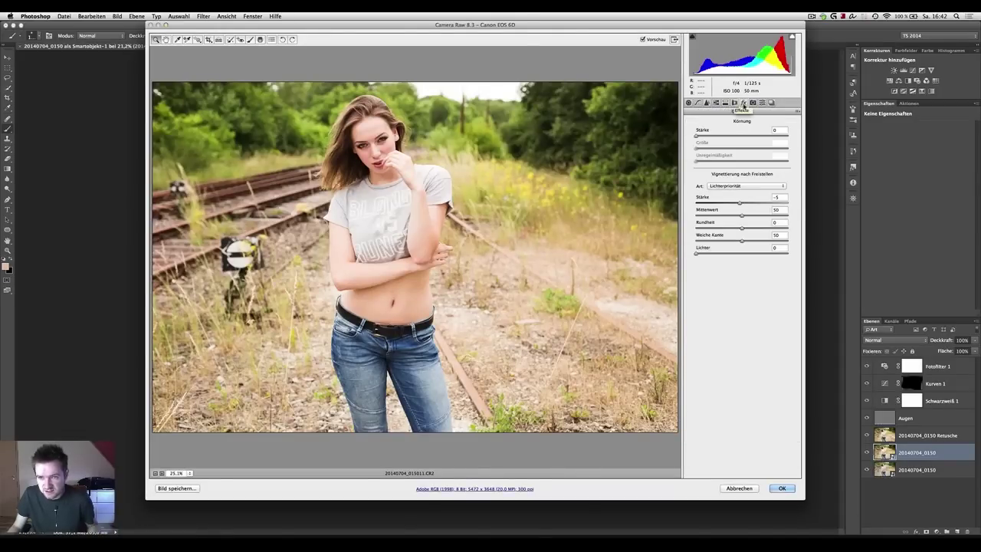
{"action": "left_click", "coordinate": [782, 489]}
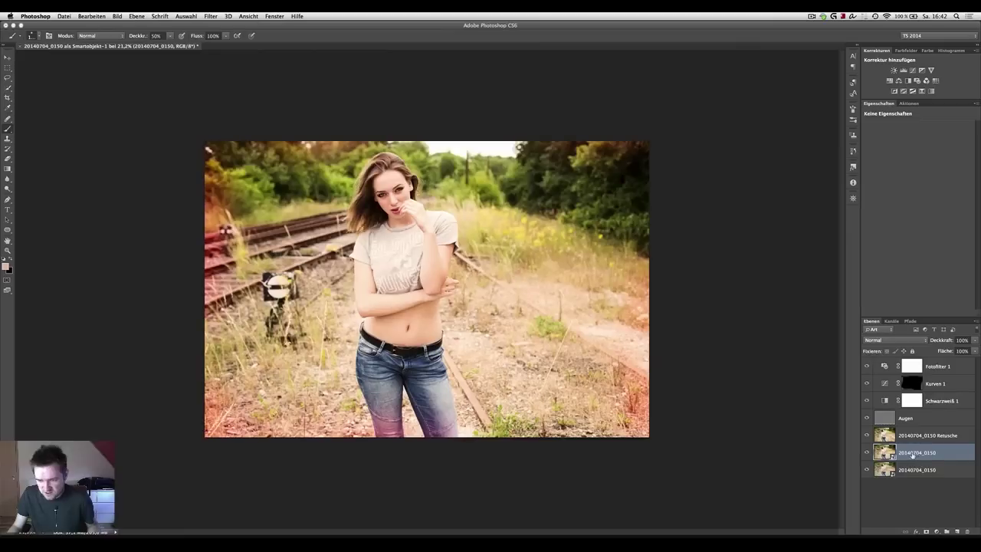
- Compare with the untoned original, then select the Schwarzweiß 1 adjustment layer
{"action": "left_click", "coordinate": [868, 469], "text": "alt"}
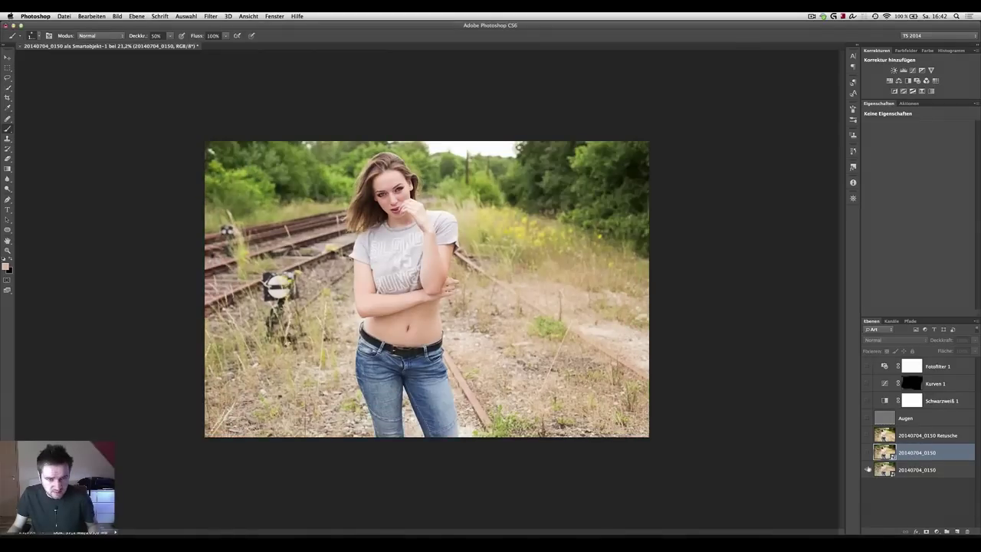
{"action": "left_click", "coordinate": [868, 469], "text": "alt"}
{"action": "left_click", "coordinate": [868, 470], "text": "alt"}
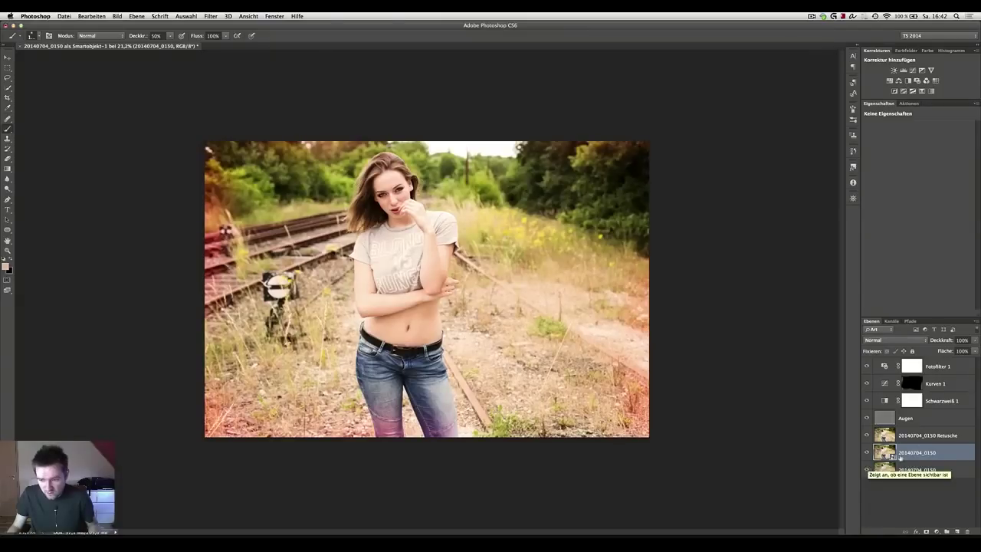
{"action": "left_click", "coordinate": [922, 419]}
{"action": "scroll", "coordinate": [398, 188], "scroll_direction": "up", "scroll_amount": 2}
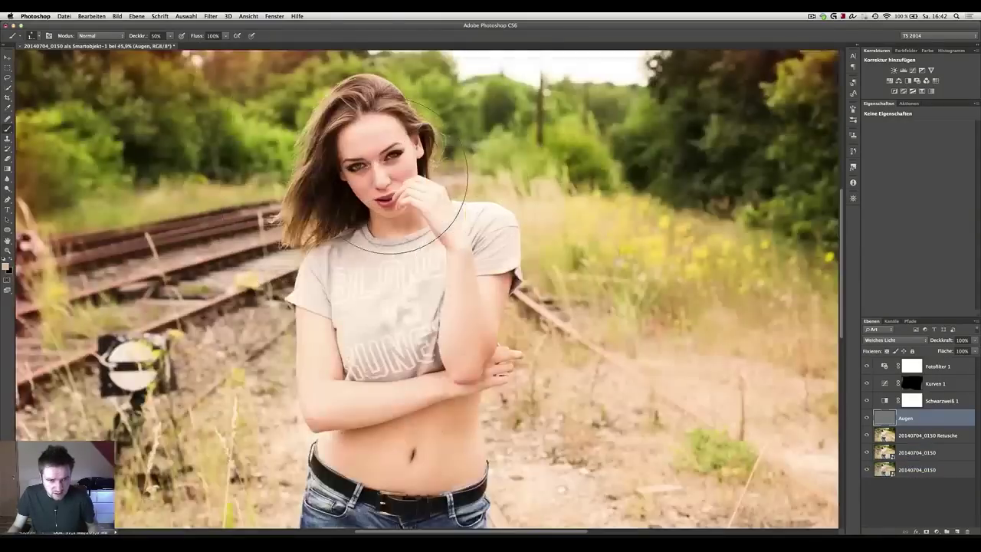
{"action": "scroll", "coordinate": [399, 188], "scroll_direction": "up", "scroll_amount": 2}
{"action": "scroll", "coordinate": [391, 176], "scroll_direction": "up", "scroll_amount": 2}
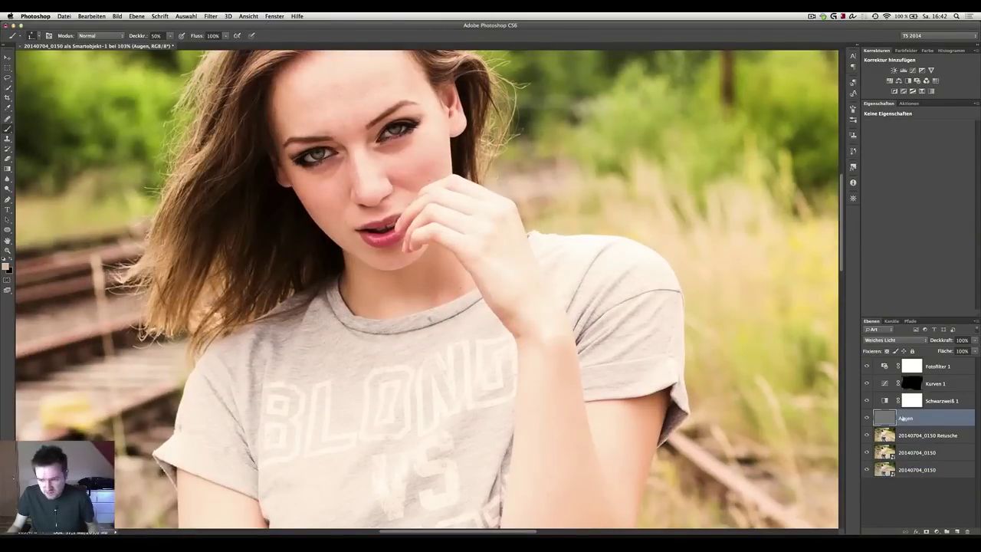
{"action": "scroll", "coordinate": [736, 350], "scroll_direction": "down", "scroll_amount": 3}
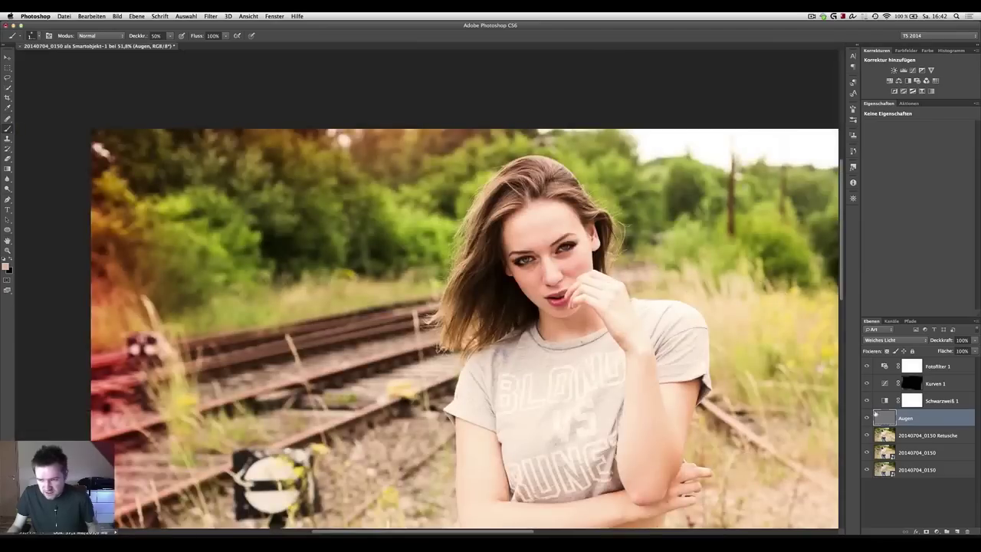
{"action": "scroll", "coordinate": [800, 373], "scroll_direction": "down", "scroll_amount": 1}
{"action": "scroll", "coordinate": [801, 372], "scroll_direction": "down", "scroll_amount": 1}
{"action": "left_click", "coordinate": [886, 400]}
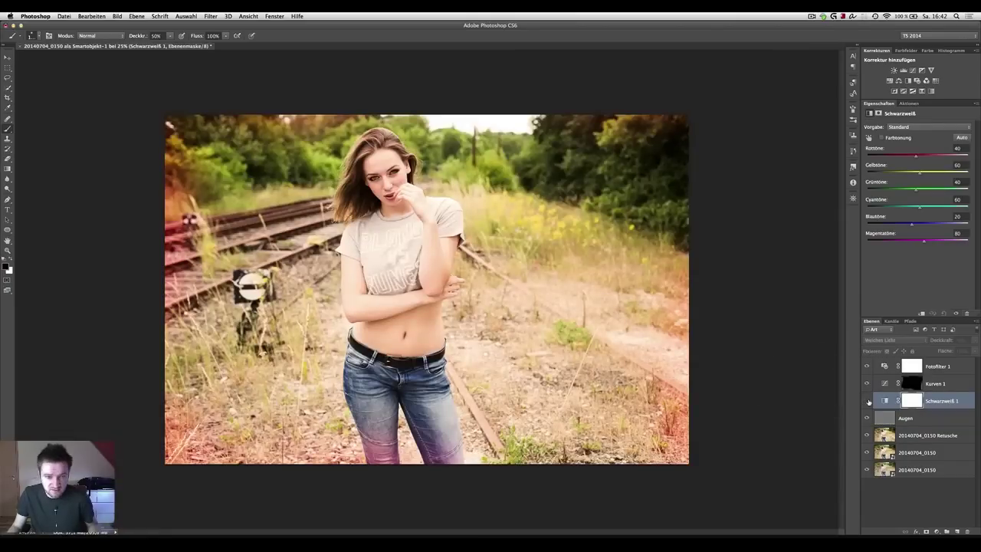
- Toggle Schwarzweiß 1 off and on to compare the soft-light contrast
{"action": "left_click", "coordinate": [868, 401]}
{"action": "left_click", "coordinate": [869, 401]}
{"action": "left_click", "coordinate": [868, 401]}
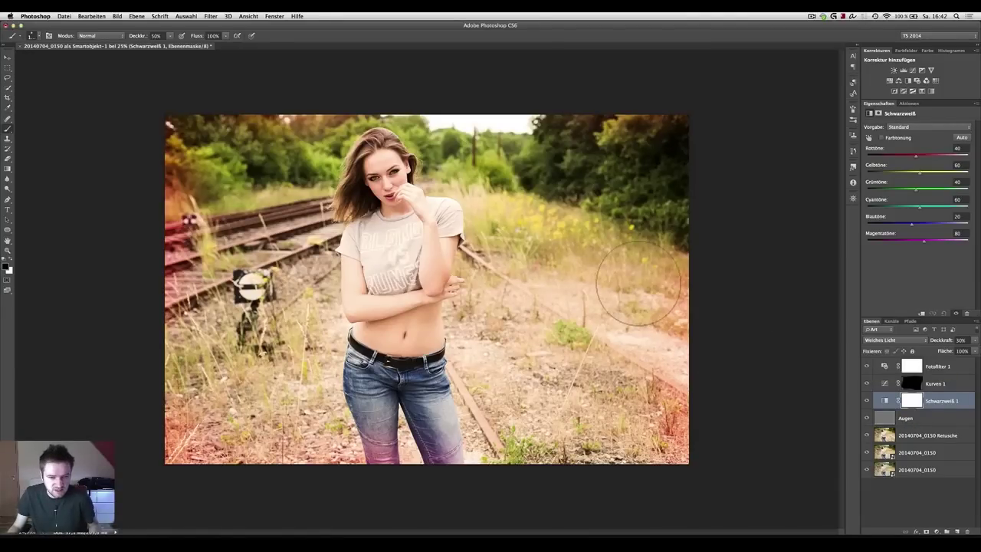
- With the Move tool, zoom in and out on the face, then reopen Camera Raw for 20140704_0150
{"action": "left_click", "coordinate": [7, 58]}
{"action": "scroll", "coordinate": [381, 184], "scroll_direction": "up", "scroll_amount": 1}
{"action": "scroll", "coordinate": [381, 184], "scroll_direction": "up", "scroll_amount": 3}
{"action": "scroll", "coordinate": [381, 184], "scroll_direction": "up", "scroll_amount": 3}
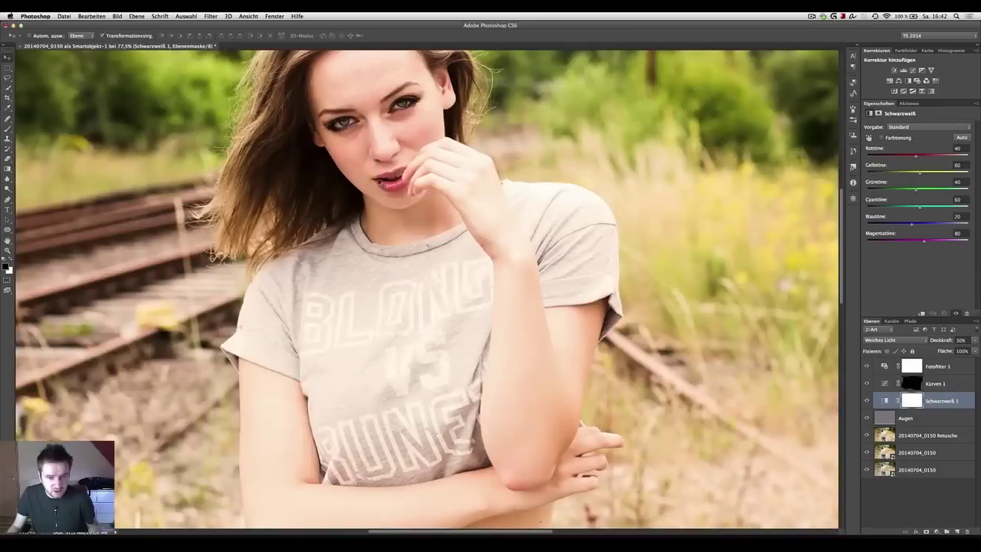
{"action": "scroll", "coordinate": [390, 310], "scroll_direction": "up", "scroll_amount": 1}
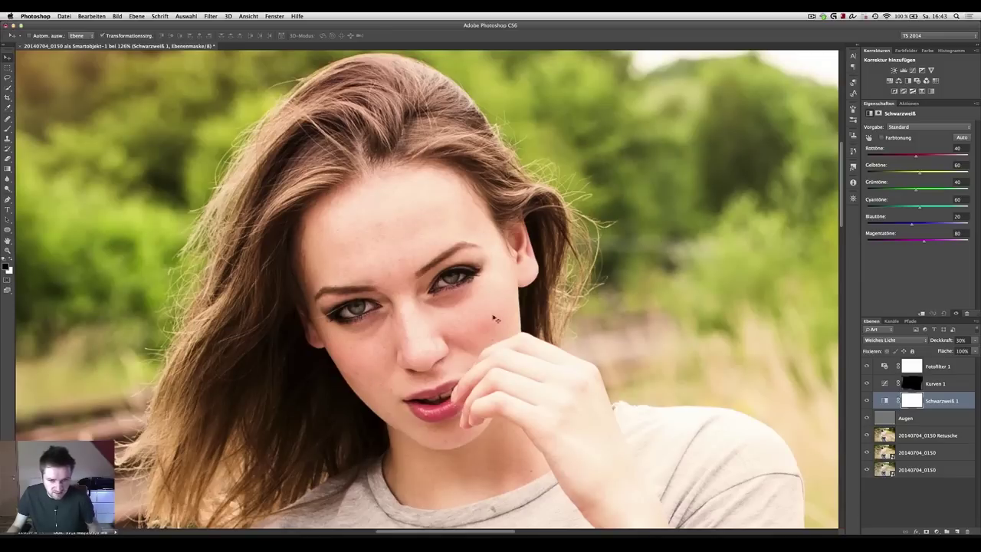
{"action": "scroll", "coordinate": [468, 314], "scroll_direction": "down", "scroll_amount": 3}
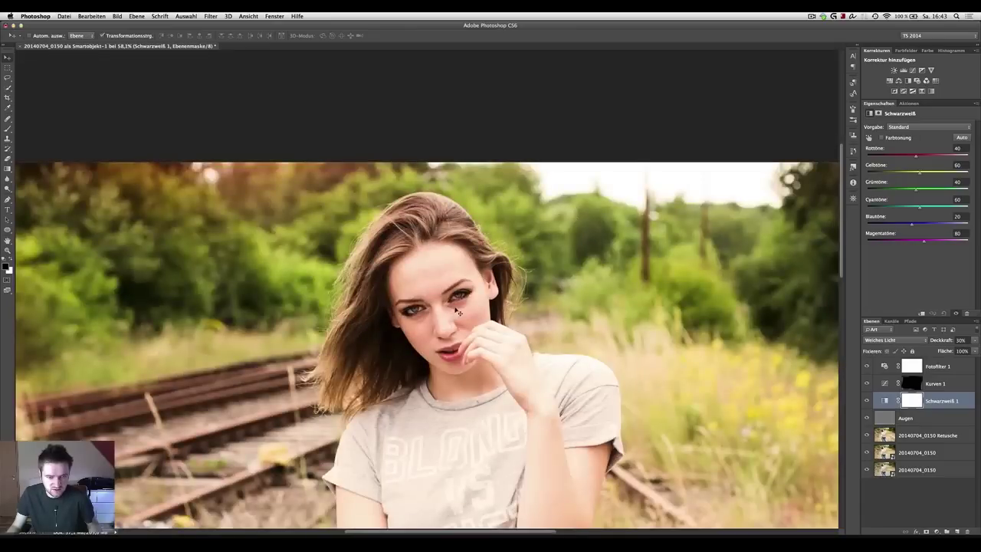
{"action": "scroll", "coordinate": [458, 310], "scroll_direction": "down", "scroll_amount": 2}
{"action": "scroll", "coordinate": [457, 310], "scroll_direction": "down", "scroll_amount": 1}
{"action": "scroll", "coordinate": [458, 303], "scroll_direction": "down", "scroll_amount": 1}
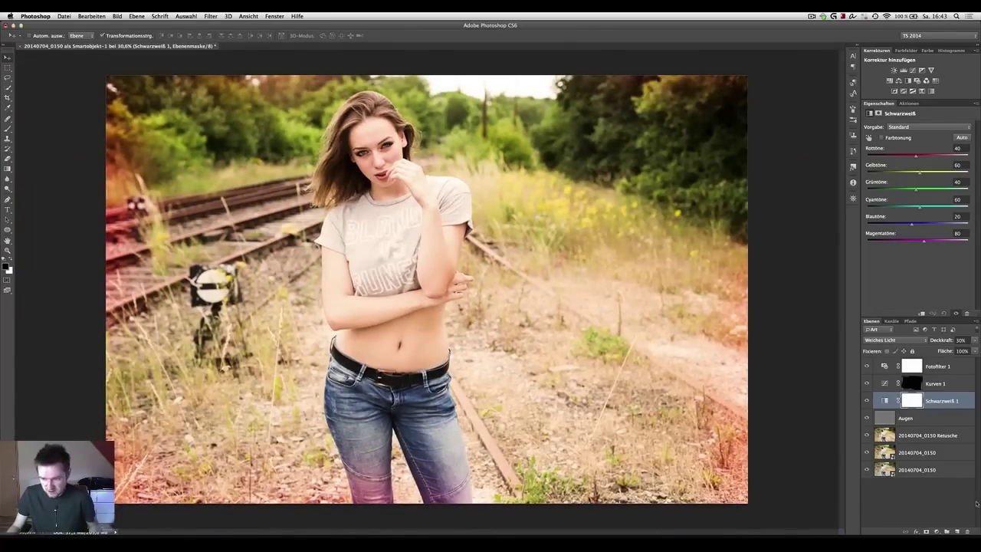
{"action": "double_click", "coordinate": [886, 452]}
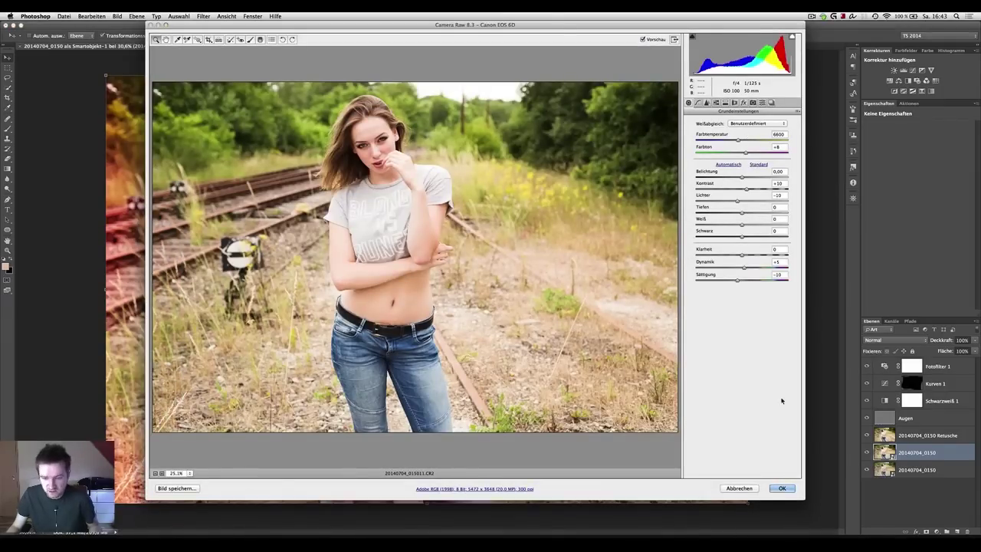
- Confirm Camera Raw with OK to return to the warm-toned railway portrait document
{"action": "left_click", "coordinate": [778, 488]}
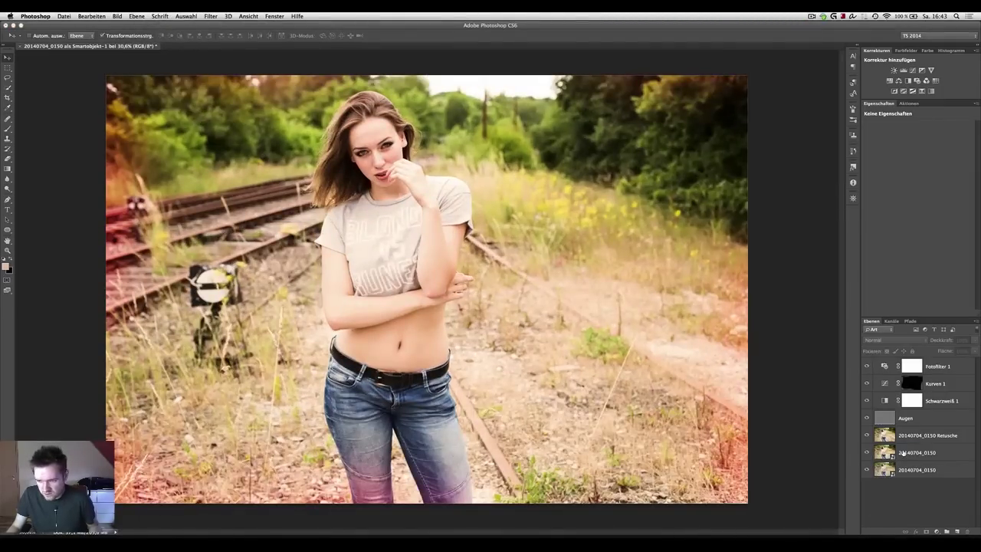